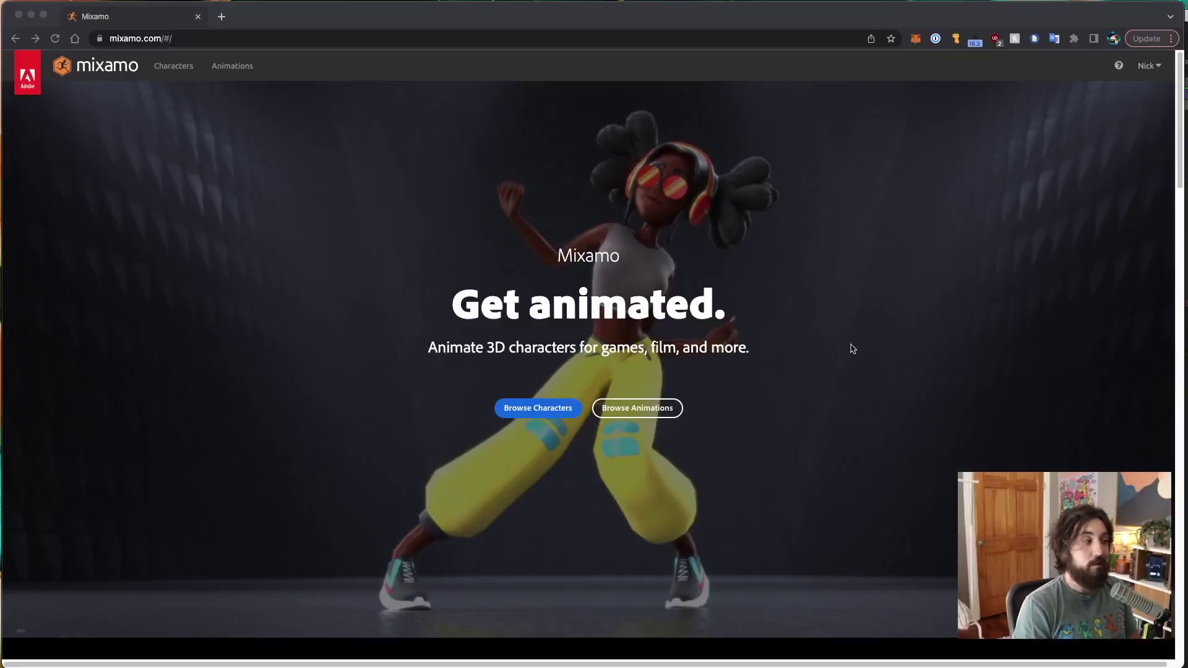
- Focus Chrome and open Mixamo's Characters library from the landing page
left_click(780, 264)
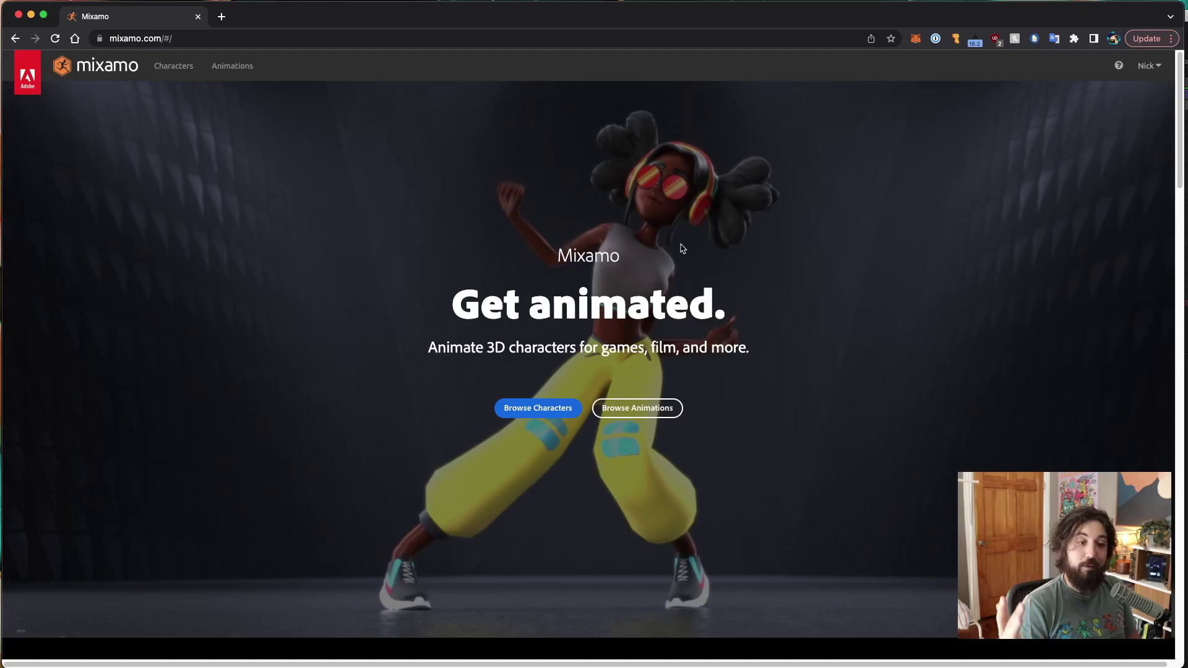
left_click(538, 408)
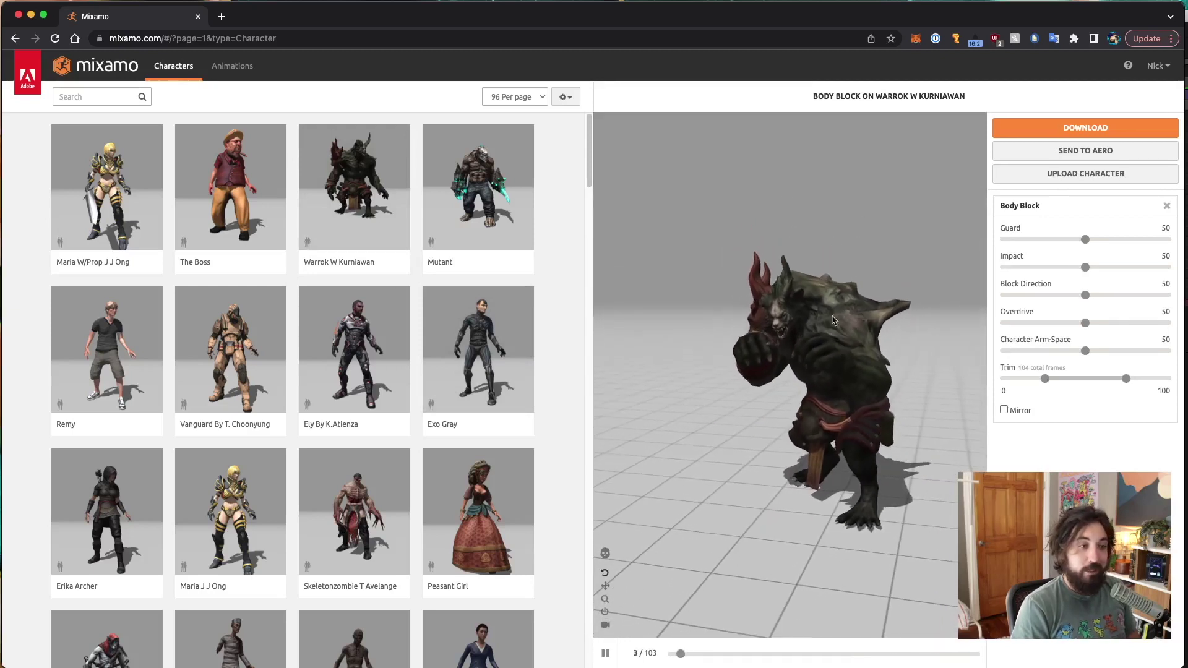
- Pick the blonde armoured female character and apply Ascending Stairs from a 'stairs' search
left_click(228, 495)
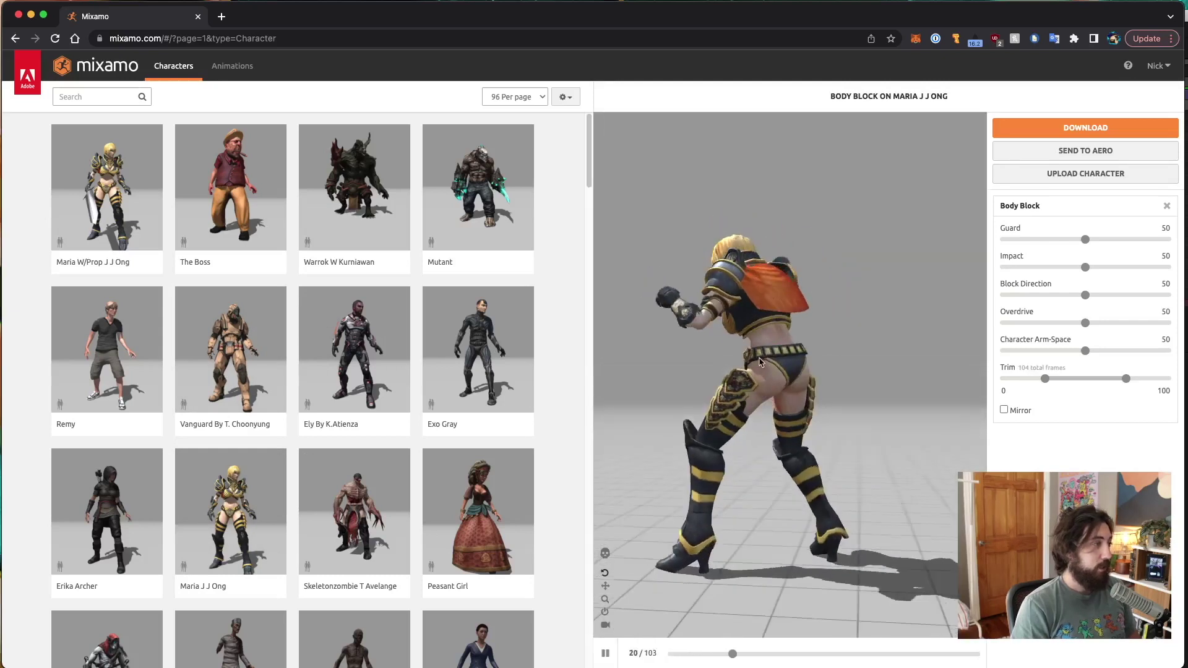
left_click_drag(759, 362, 922, 355)
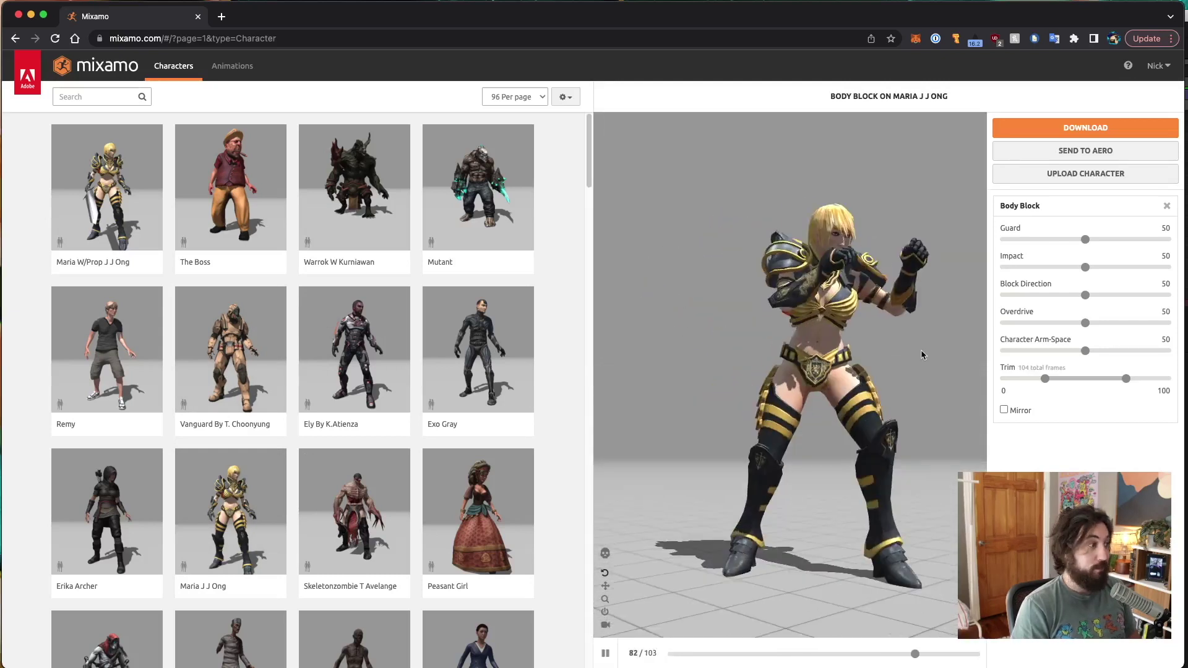
left_click(232, 66)
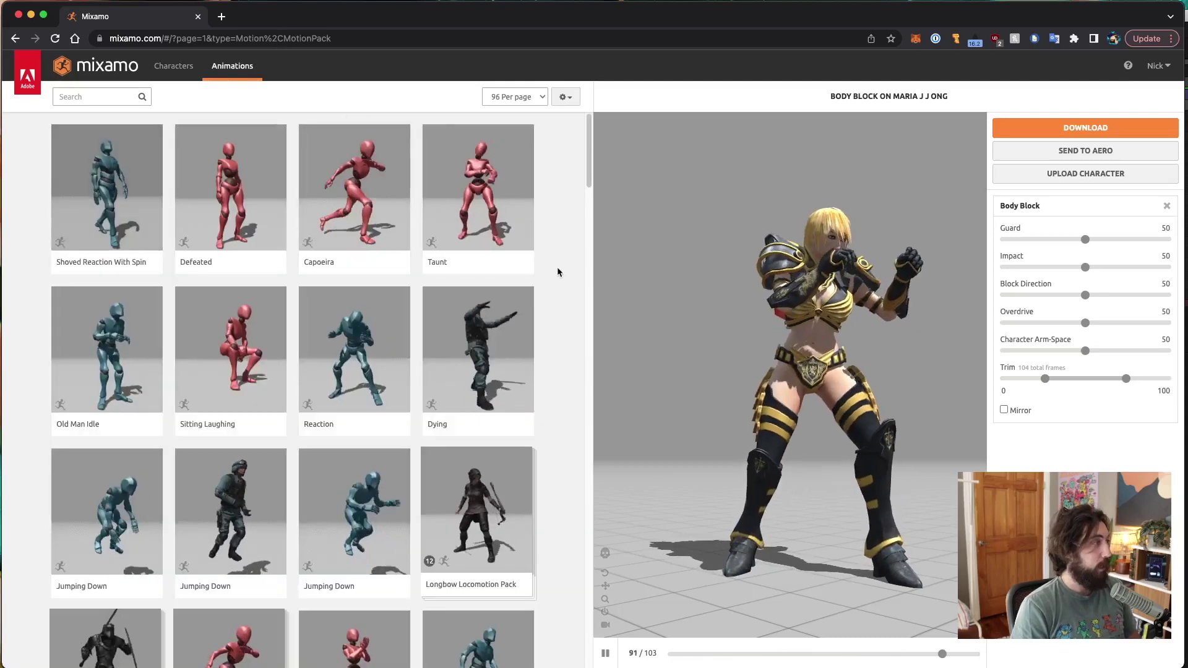
left_click(80, 96)
type("sta")
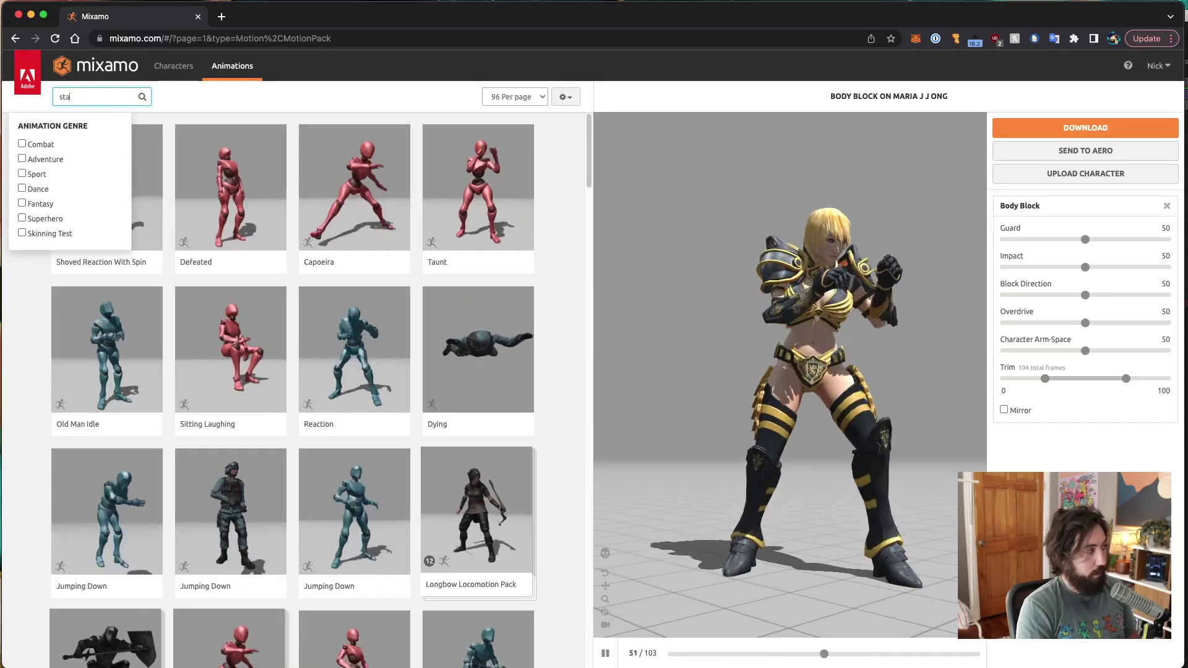
type("irs")
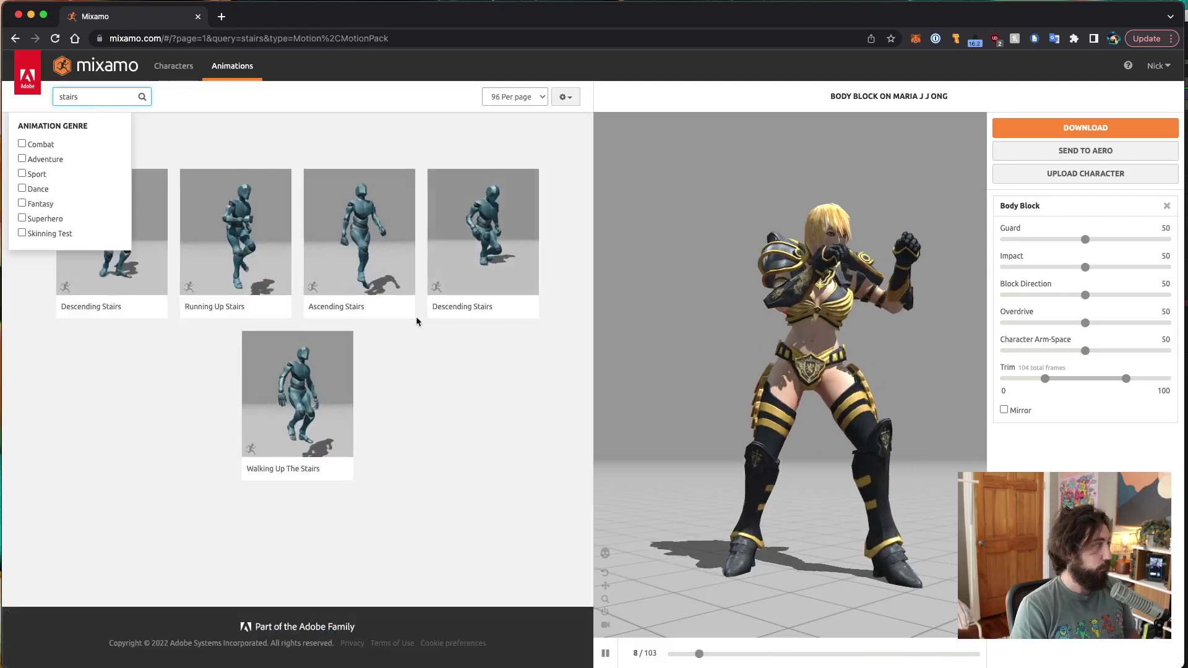
left_click(369, 246)
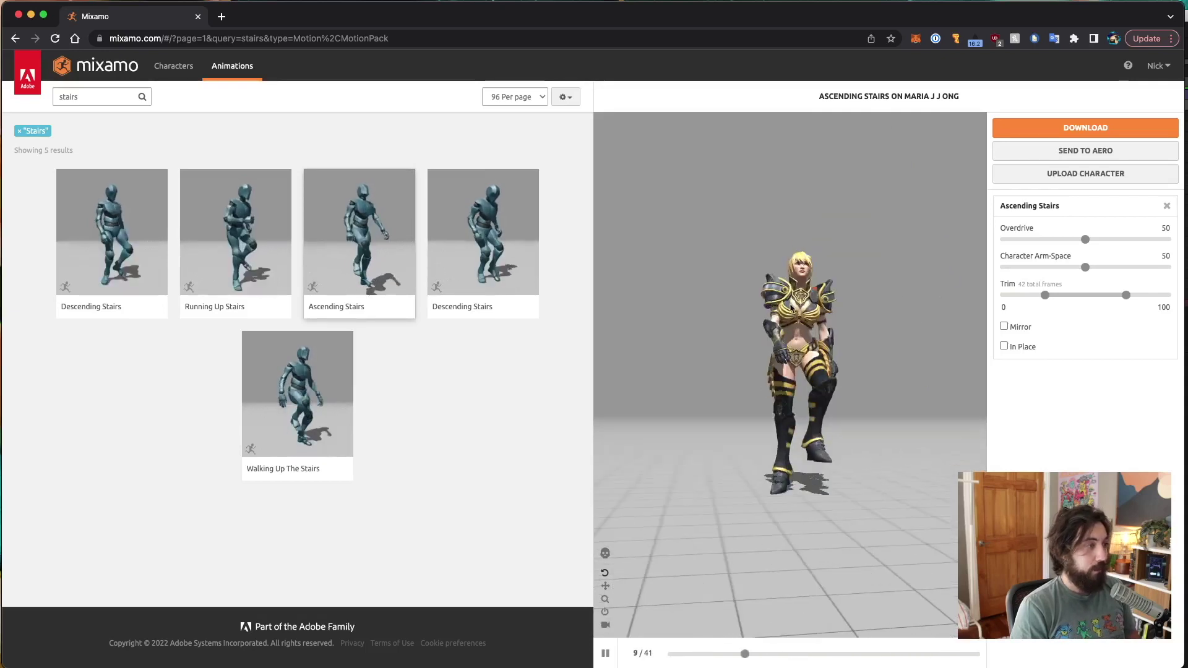
- Widen the animation trim to -50–150 and toggle In Place on then off
left_click_drag(1045, 296, 1018, 297)
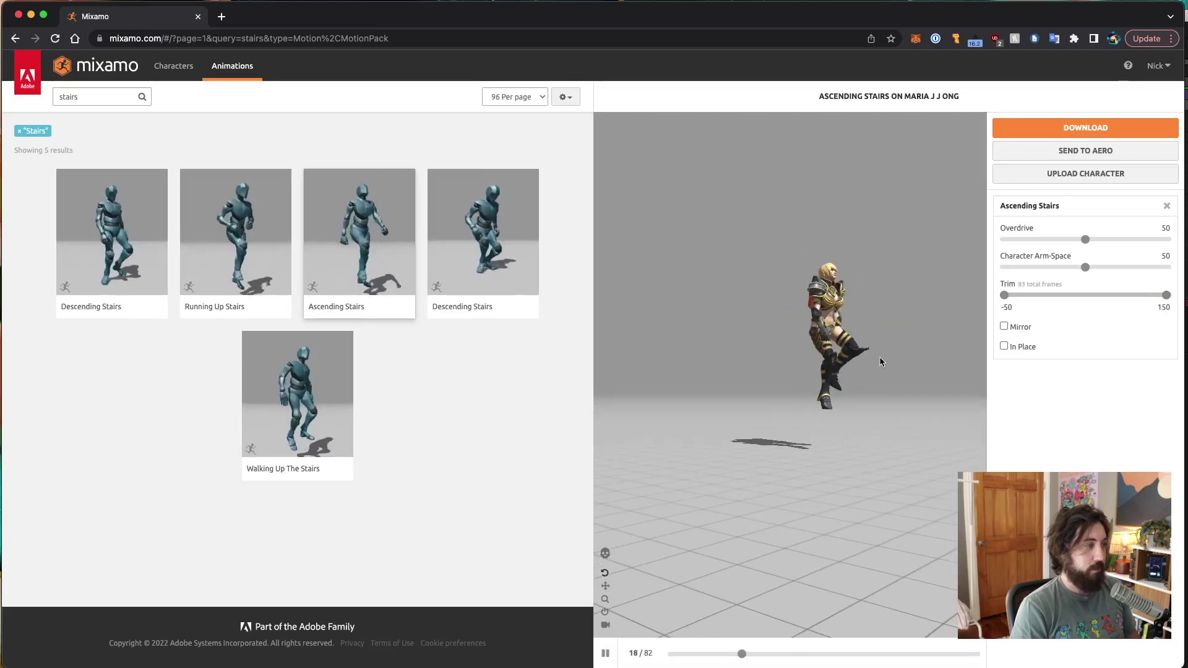
left_click(1004, 346)
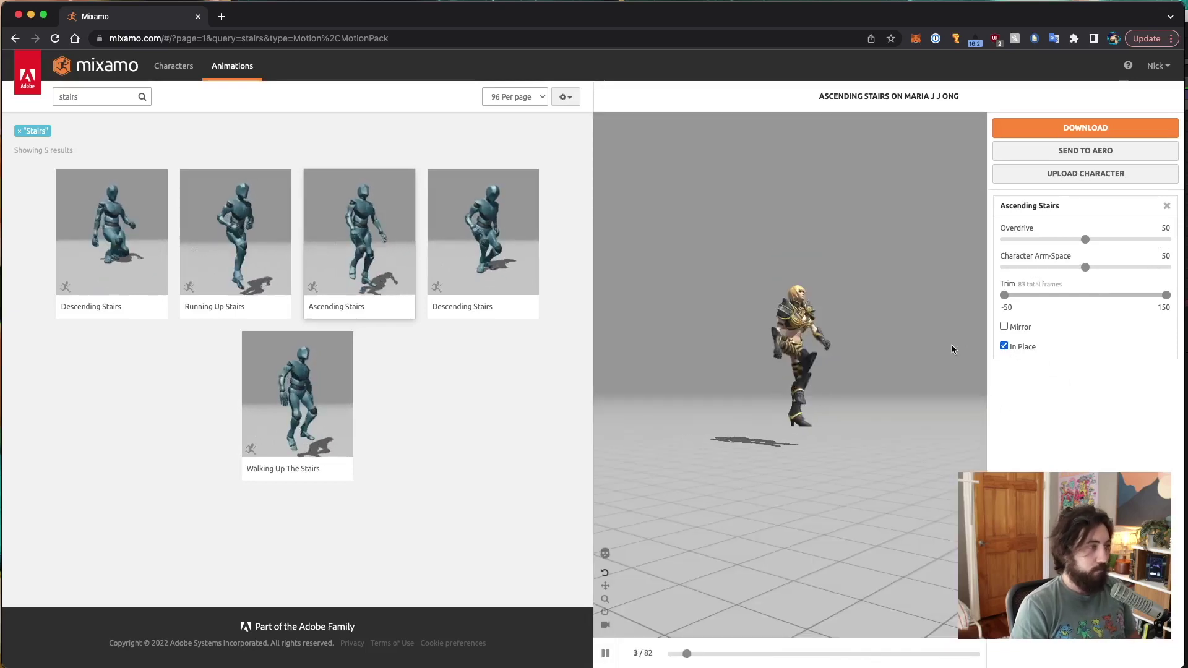
left_click(1004, 346)
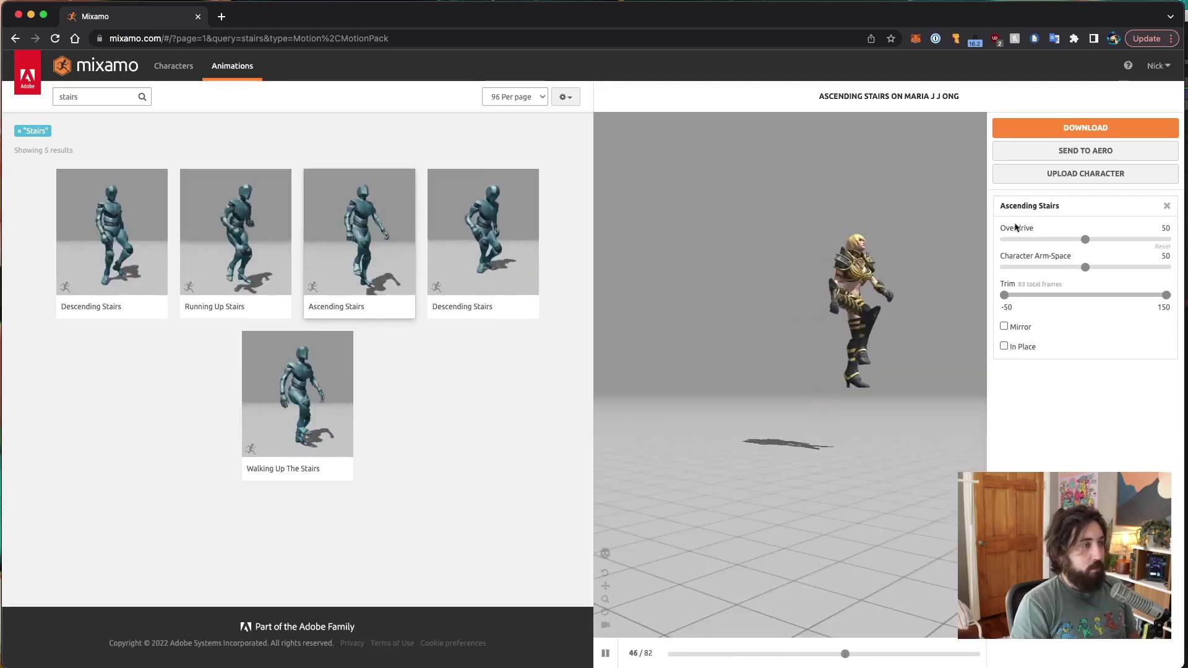
- Download Ascending Stairs as FBX Binary with Skin at 30 fps
left_click(1085, 128)
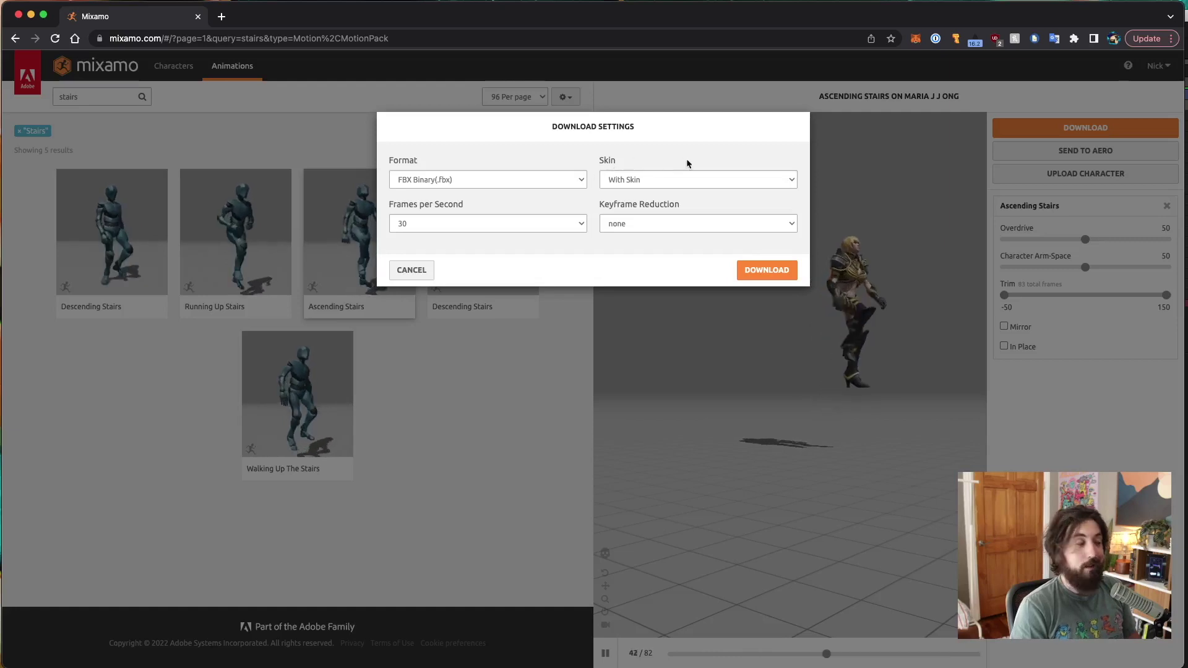
left_click(681, 175)
left_click(703, 179)
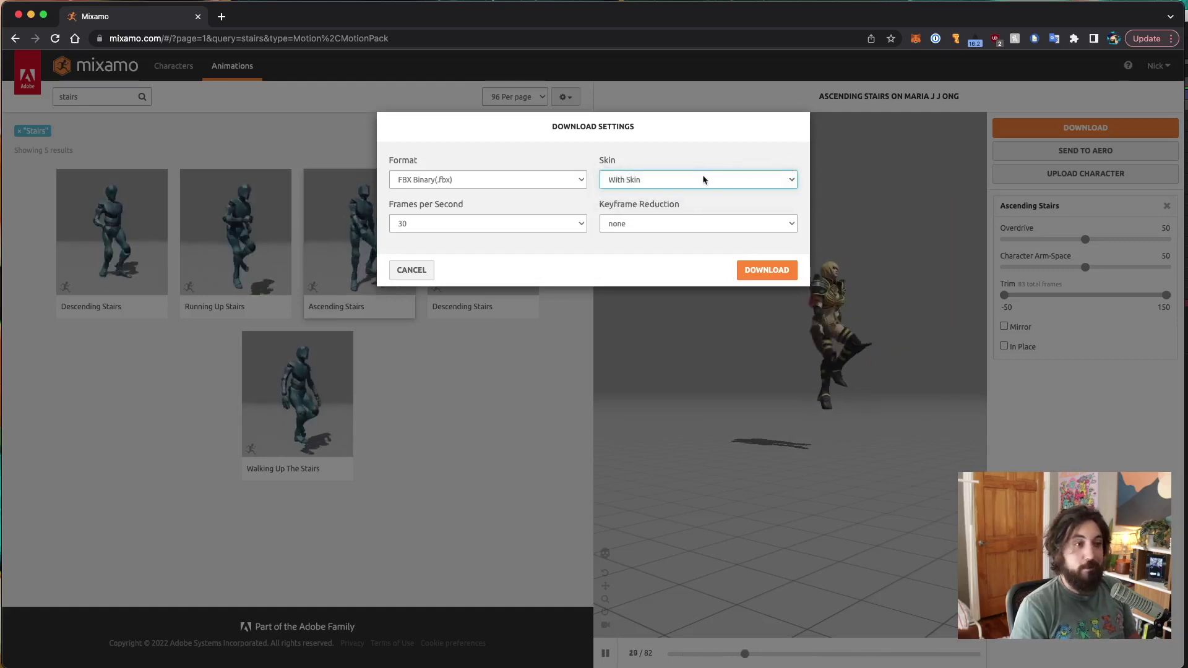
left_click(757, 270)
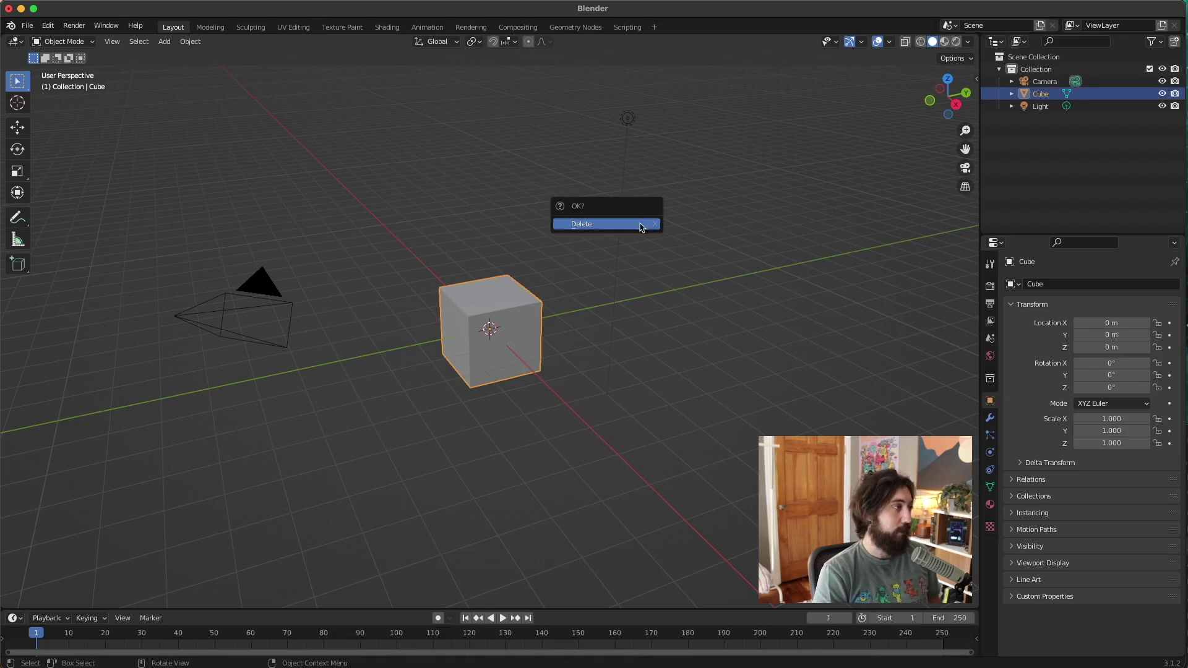
- Delete the default cube and import Ascending Stairs.fbx from _tutorials/stairway/01_assets/3d
left_click(638, 228)
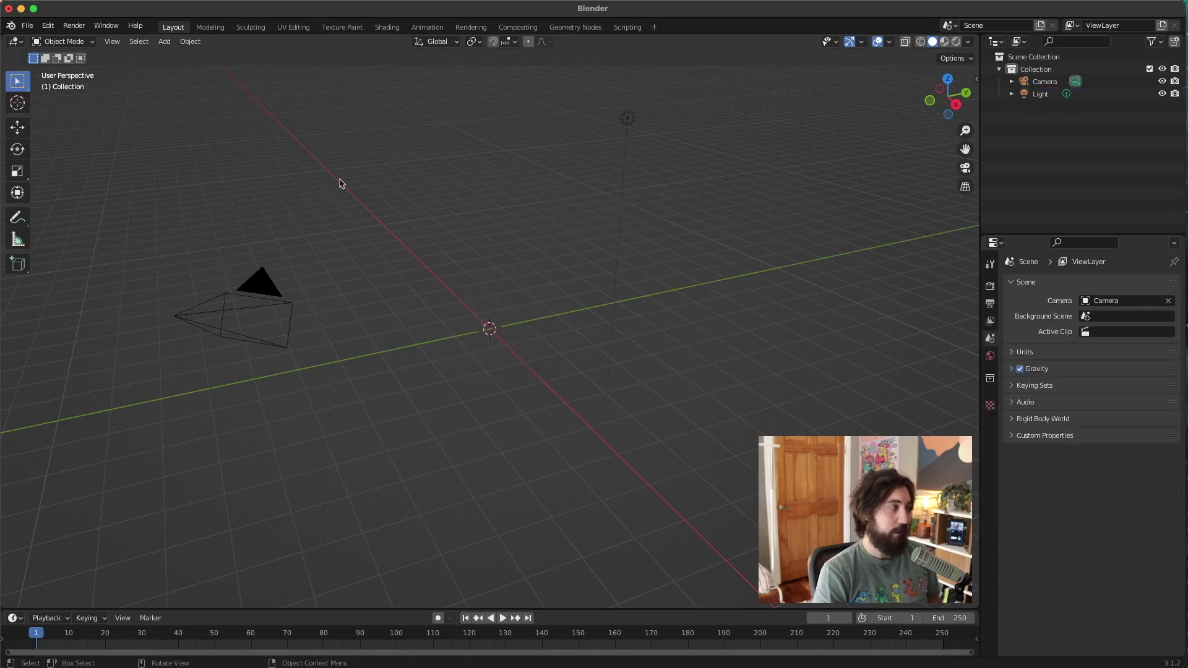
left_click(25, 26)
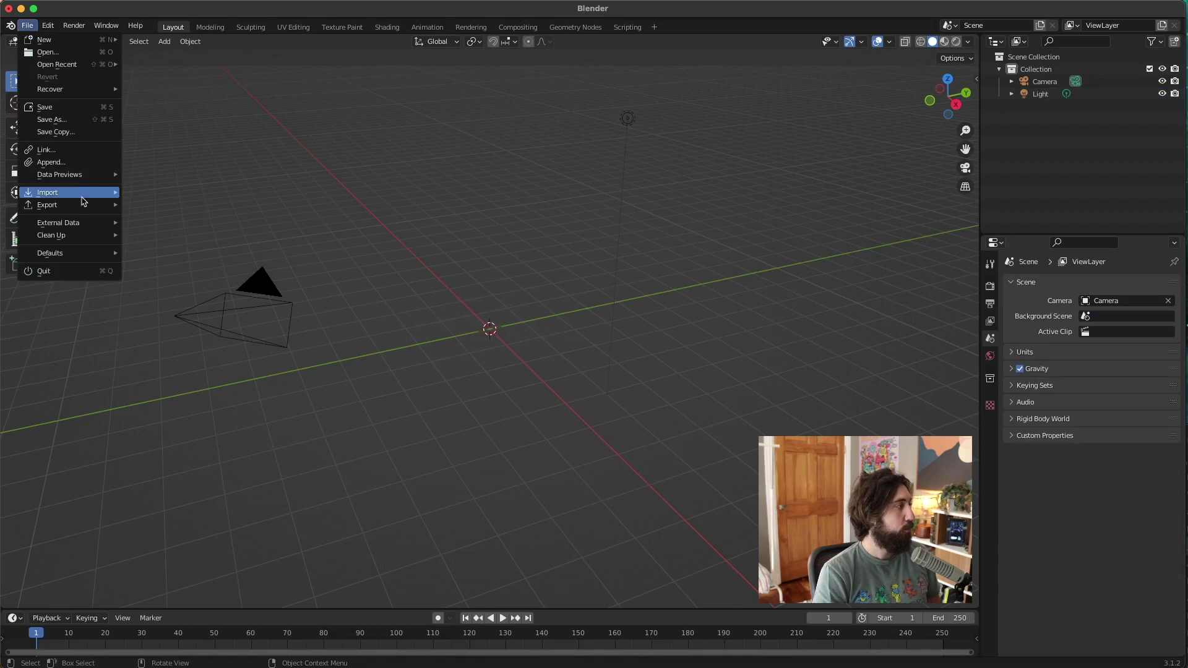
mouse_move(117, 192)
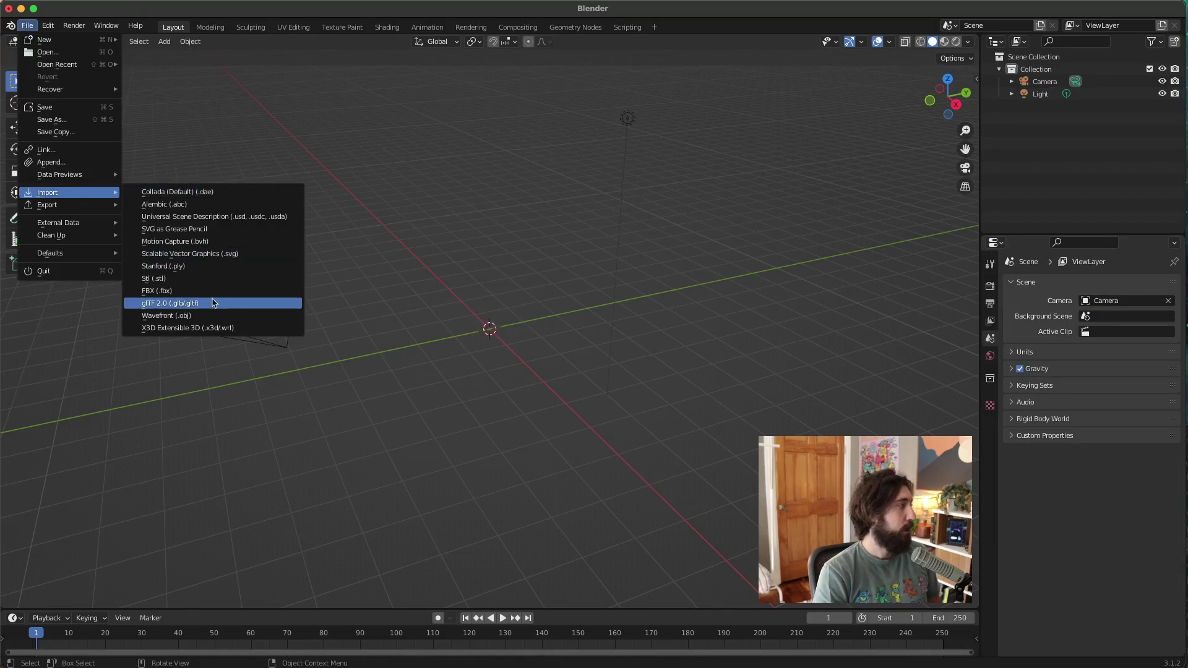
left_click(214, 292)
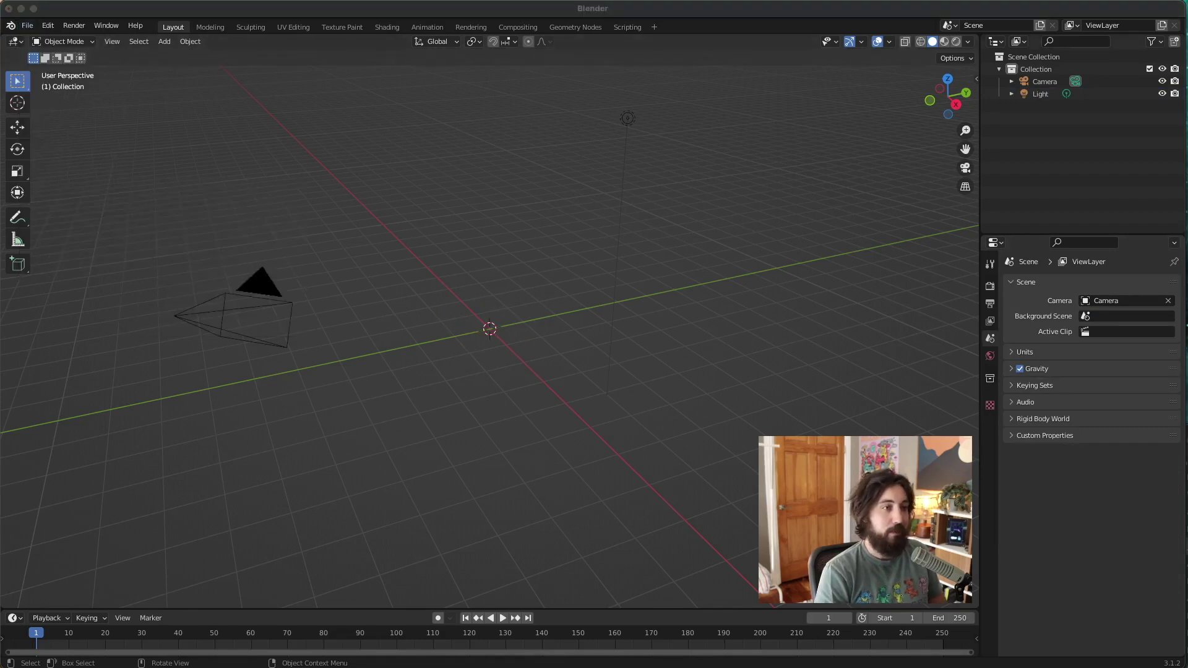
left_click(389, 274)
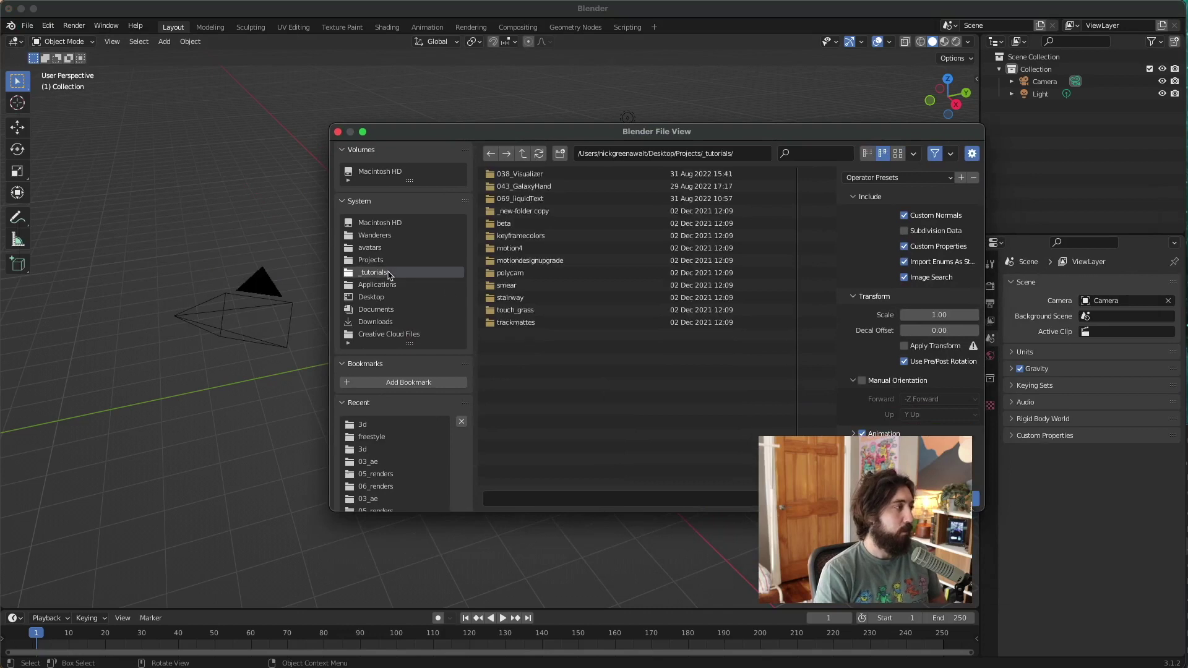
left_click(548, 298)
left_click(540, 187)
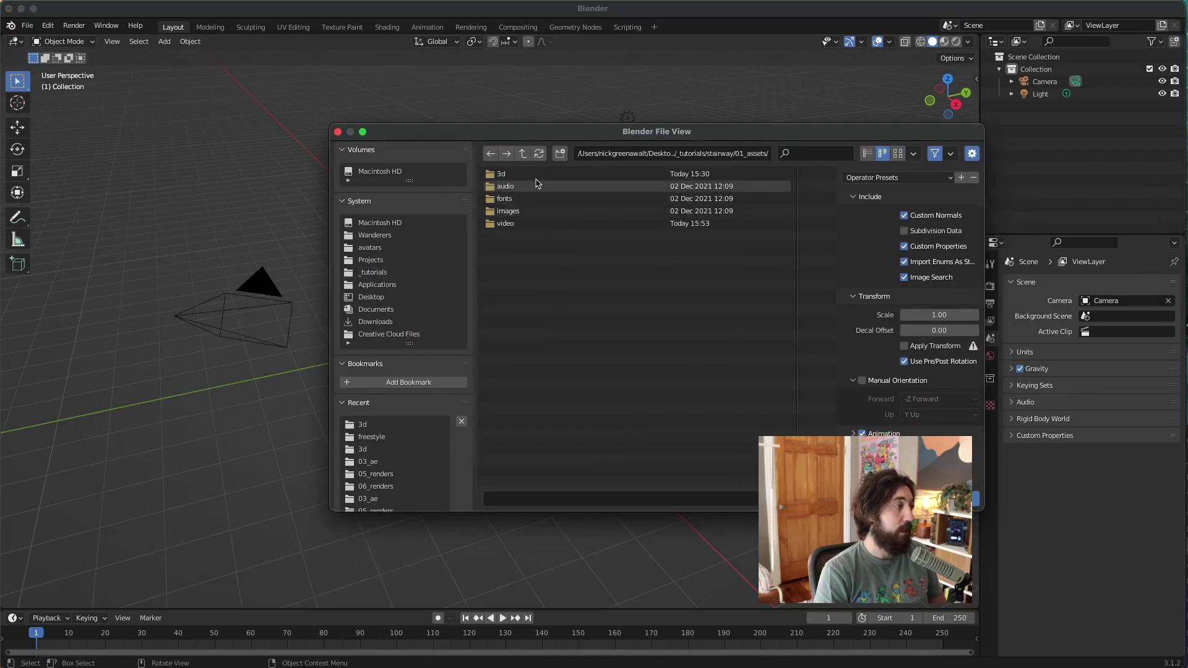
left_click(535, 177)
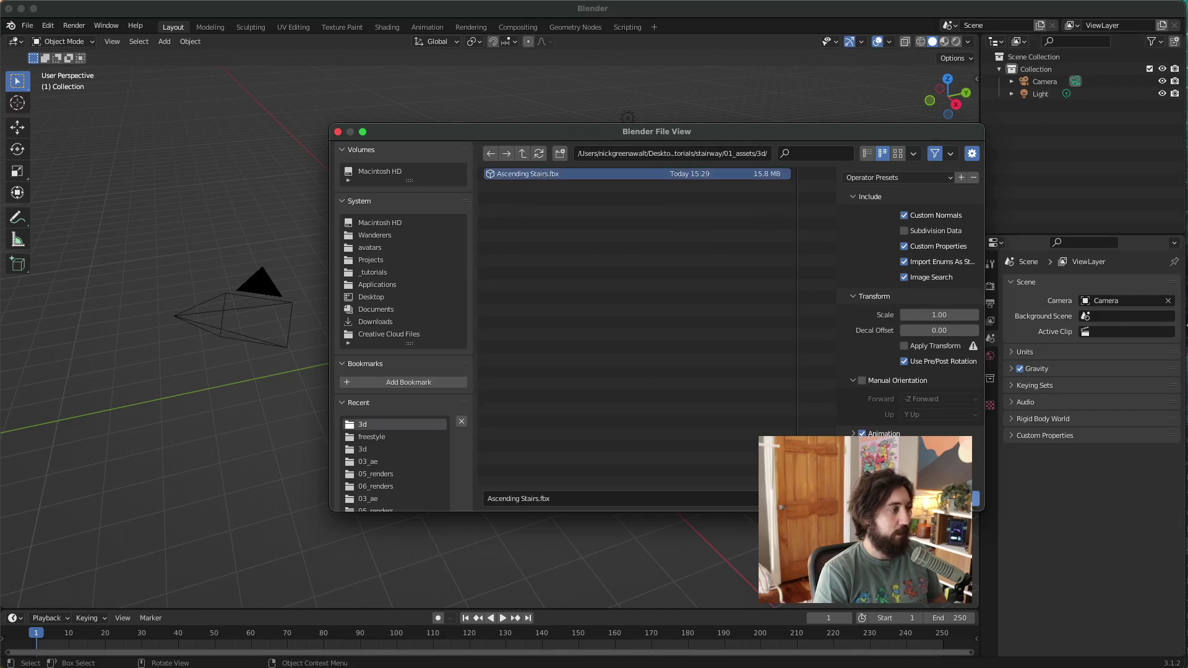
key("Return")
- Play the imported stair-climb animation to see where the climb ends
left_click(415, 267)
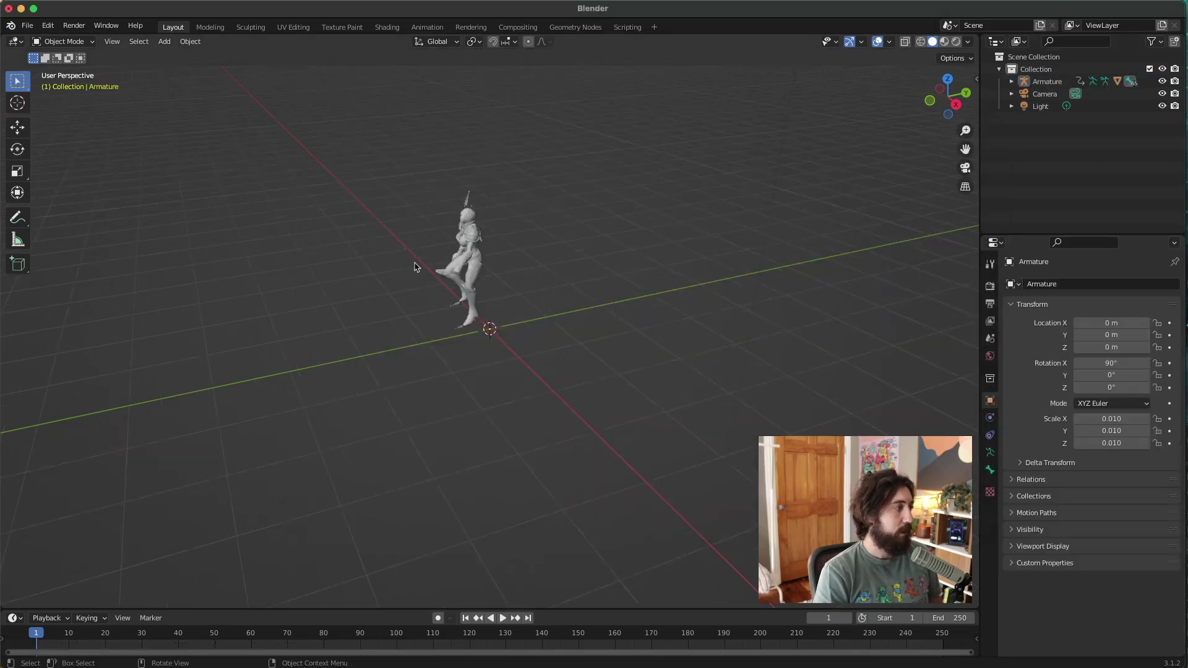
middle_click_drag(443, 240, 494, 225)
key("space")
key("space")
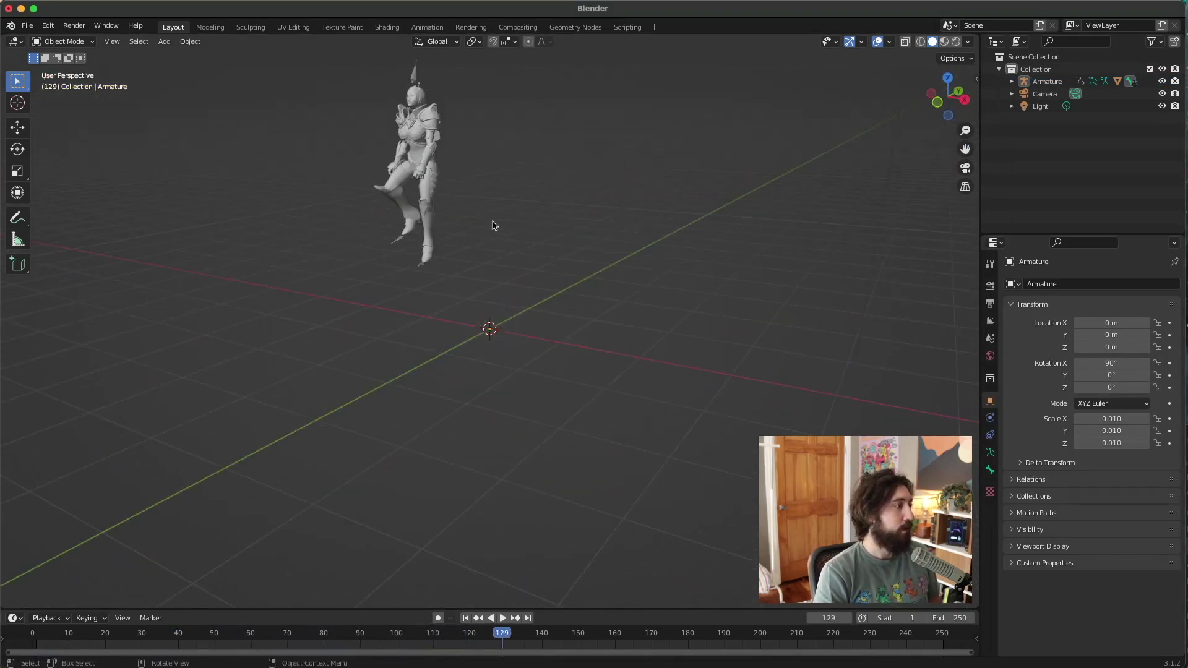
left_click(418, 130)
left_click_drag(279, 635, 53, 636)
key("space")
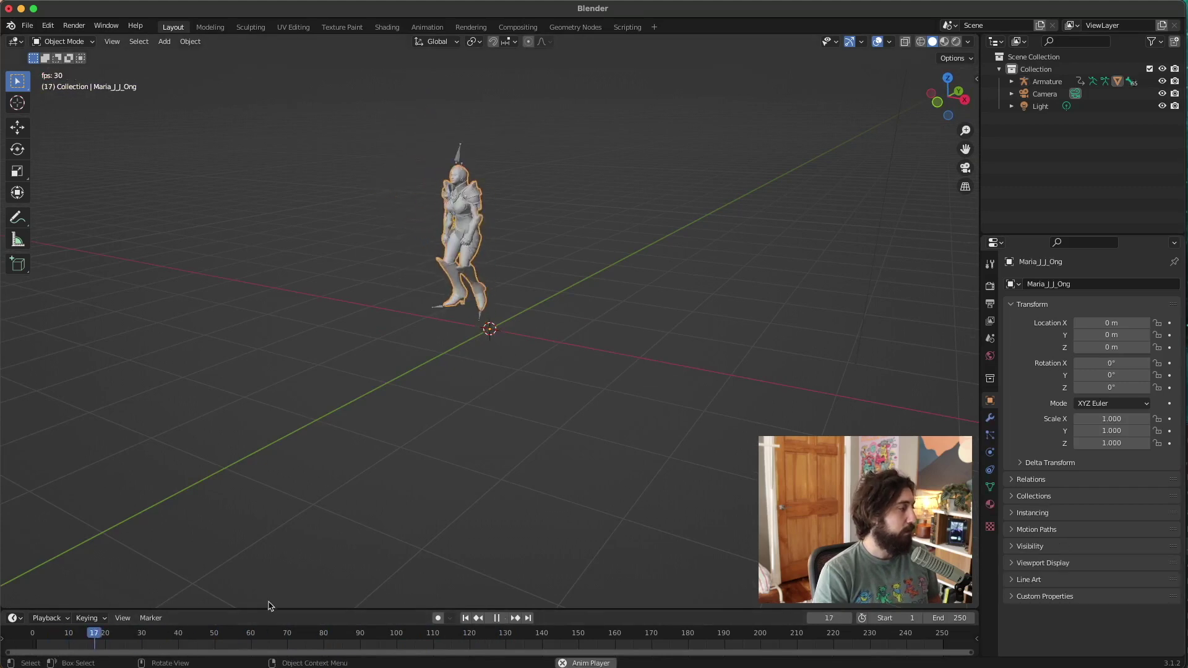
key("space")
- Set the scene's End frame to 83 and replay the shortened animation
left_click(448, 206)
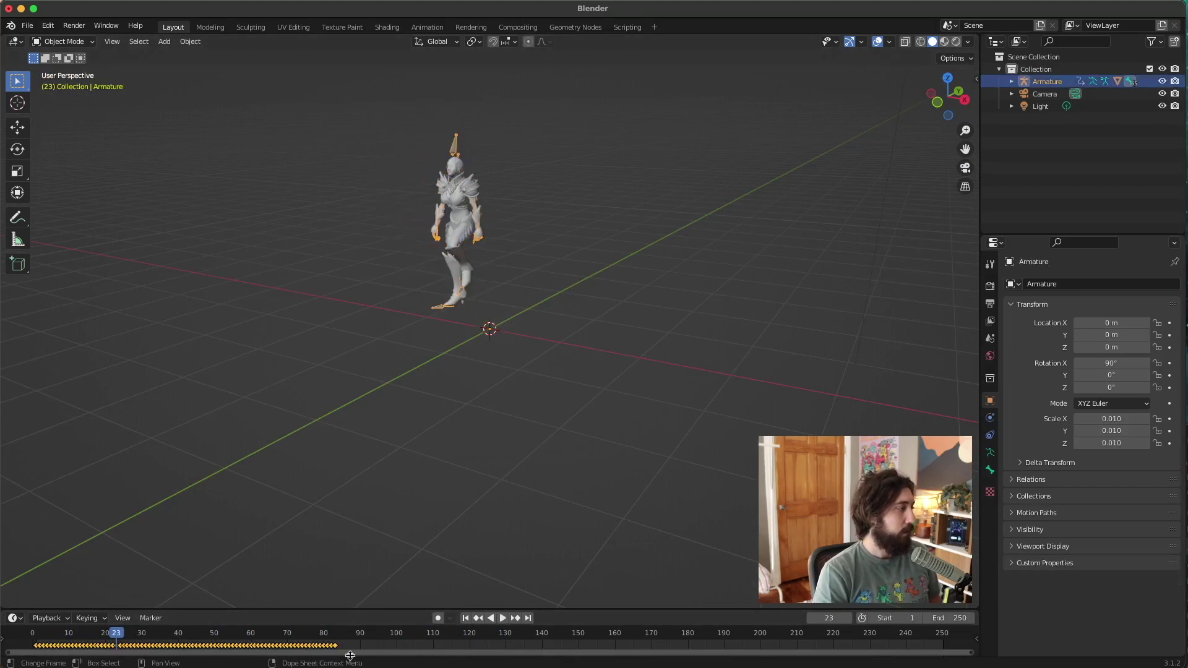
left_click(333, 635)
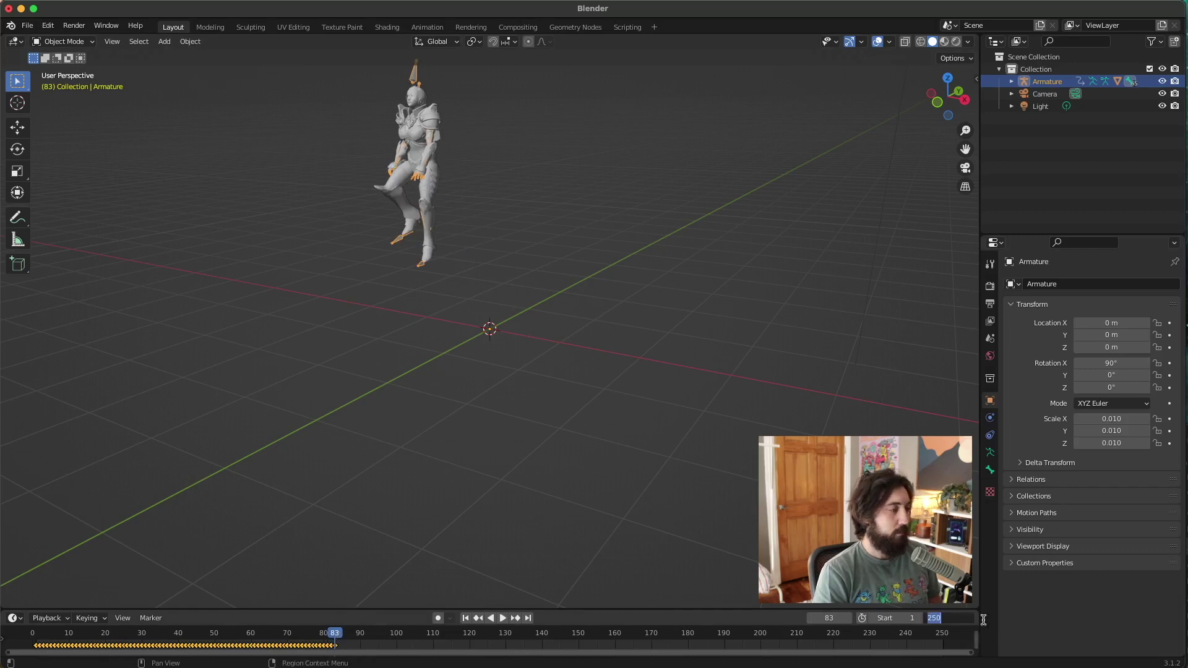
key("Return")
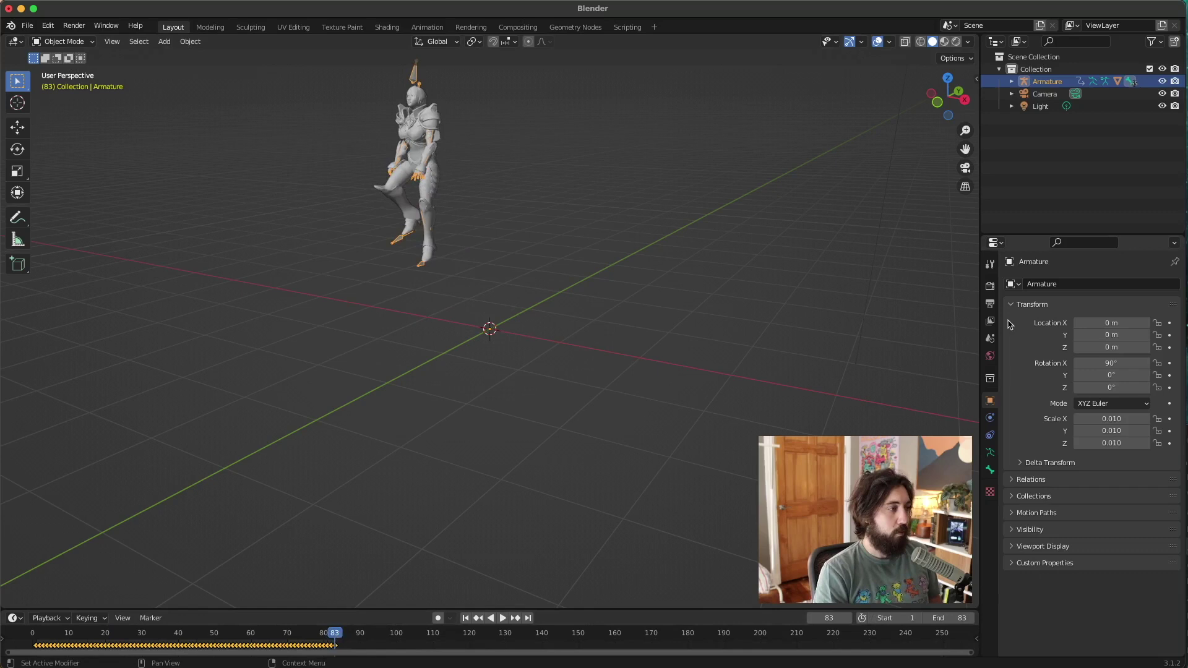
left_click(990, 304)
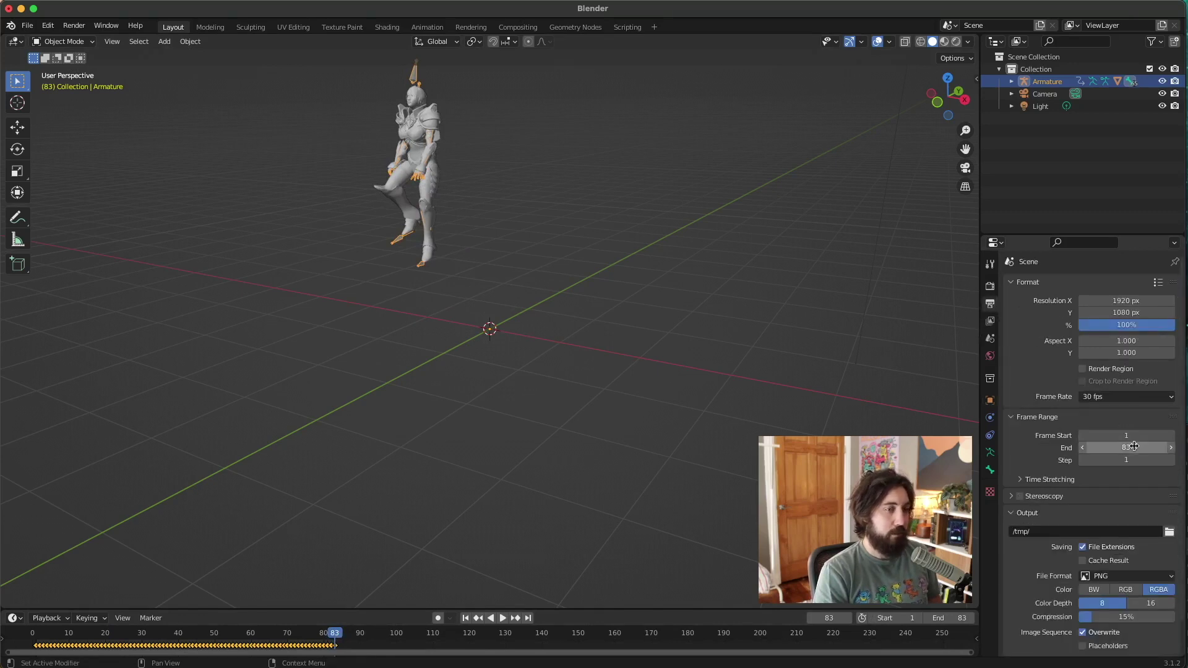
key("space")
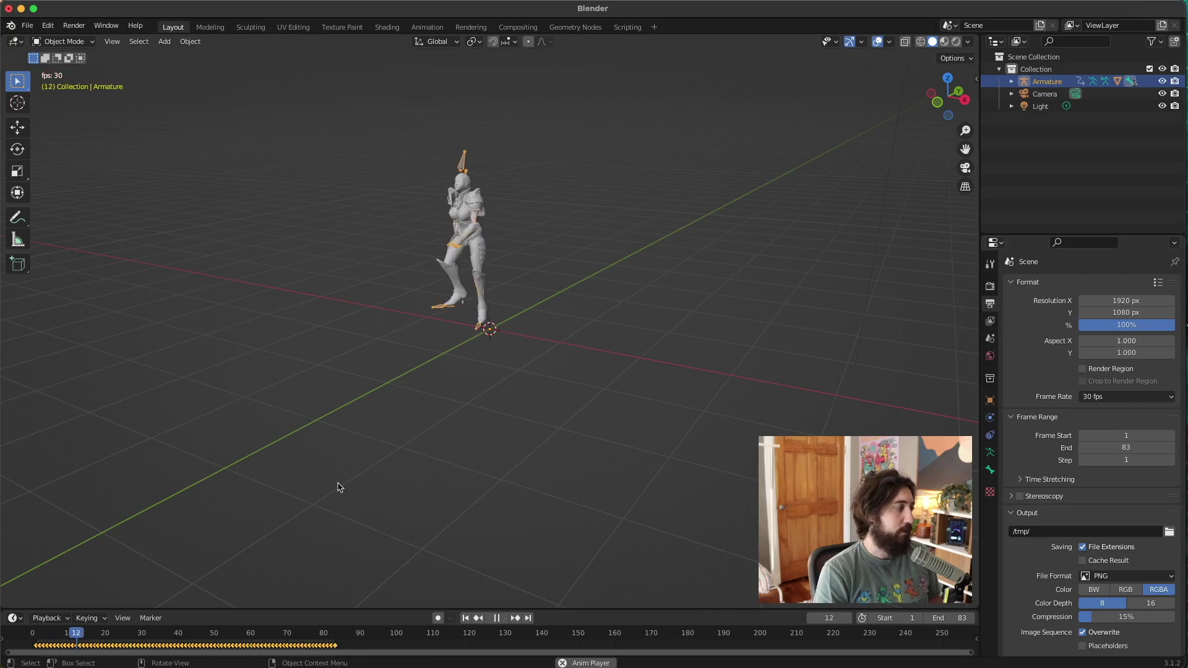
- Watch the climb from several angles during playback, then rewind to frame 1
middle_click_drag(548, 270, 637, 310)
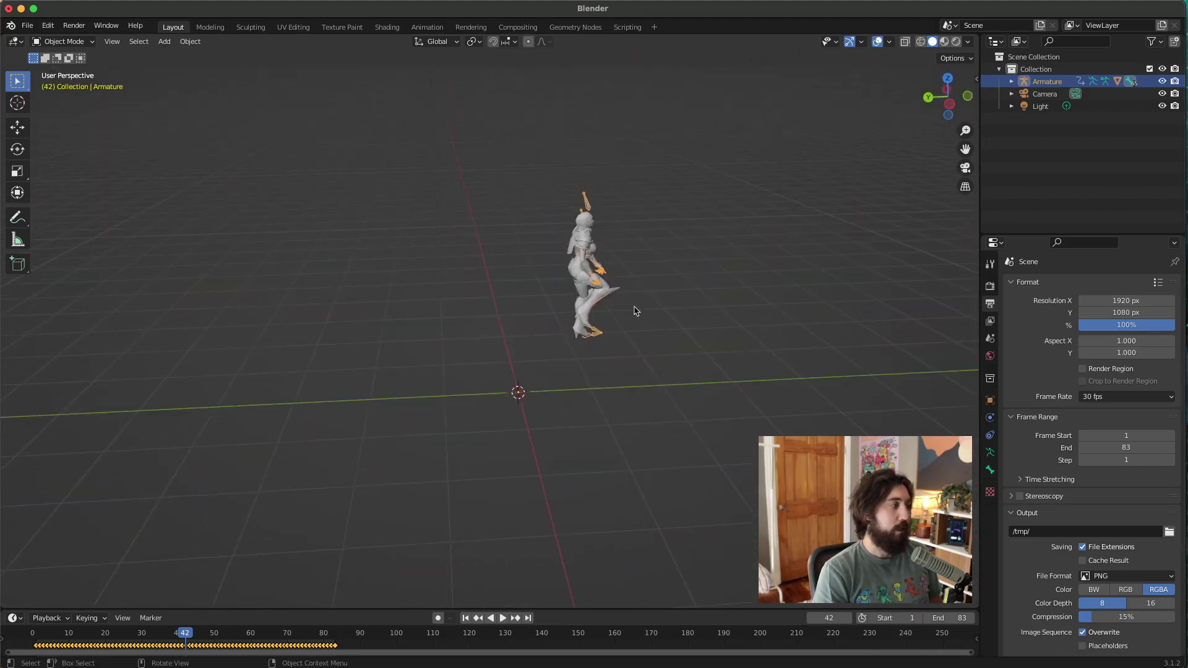
middle_click_drag(751, 292, 550, 310)
middle_click_drag(508, 345, 546, 323)
scroll(564, 342, "up", 2)
key("space")
middle_click_drag(458, 345, 264, 543)
key("space")
key("space")
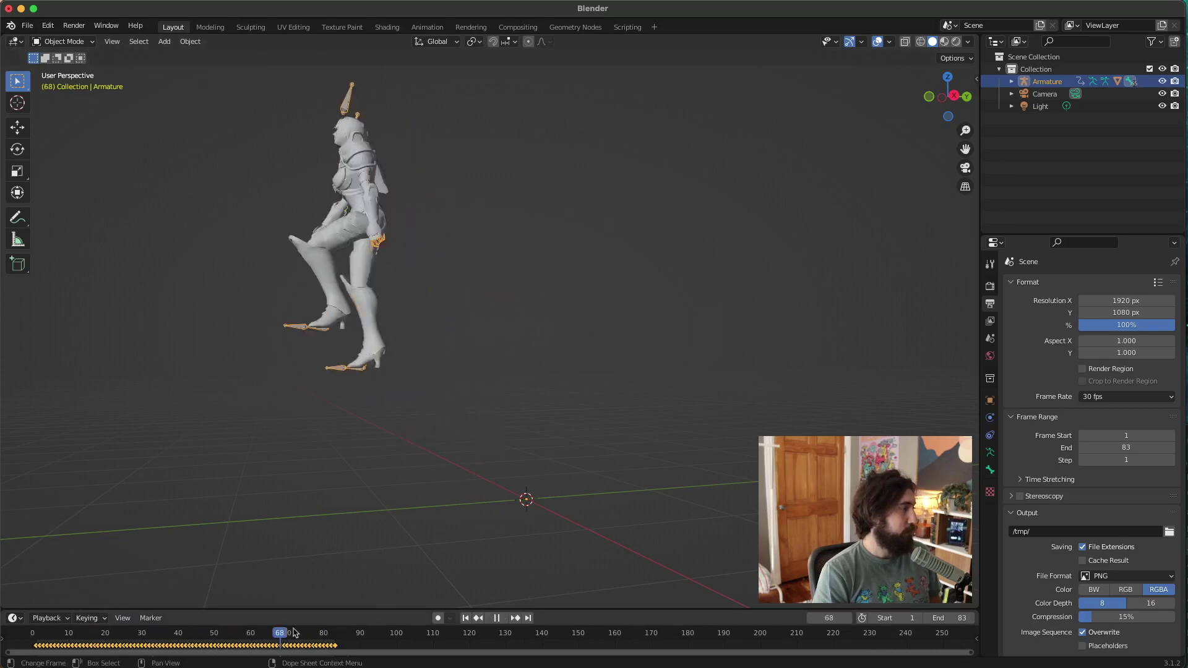
left_click(37, 646)
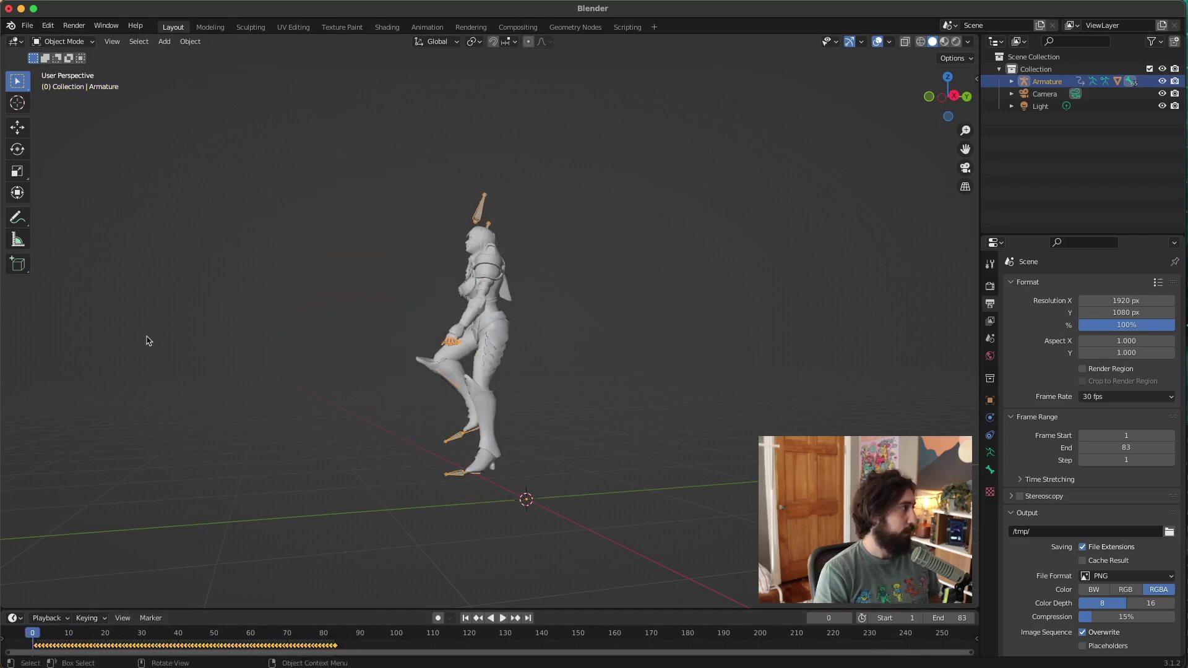
- Add a new cube mesh to the scene beneath the character
left_click(276, 152)
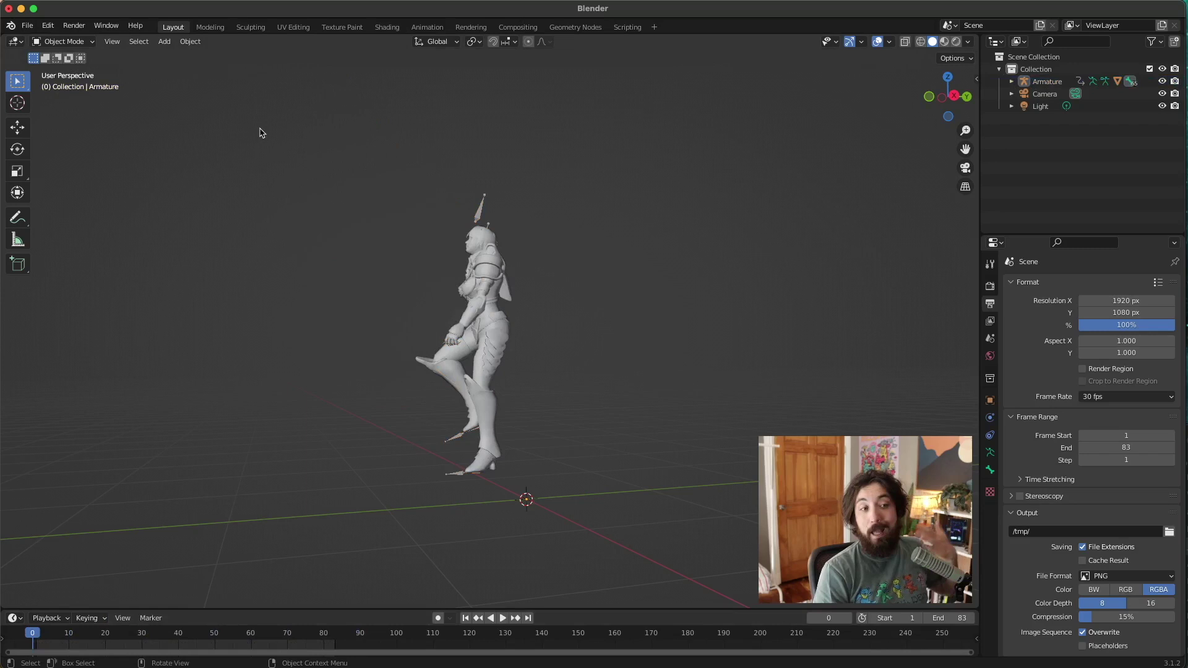
left_click(174, 42)
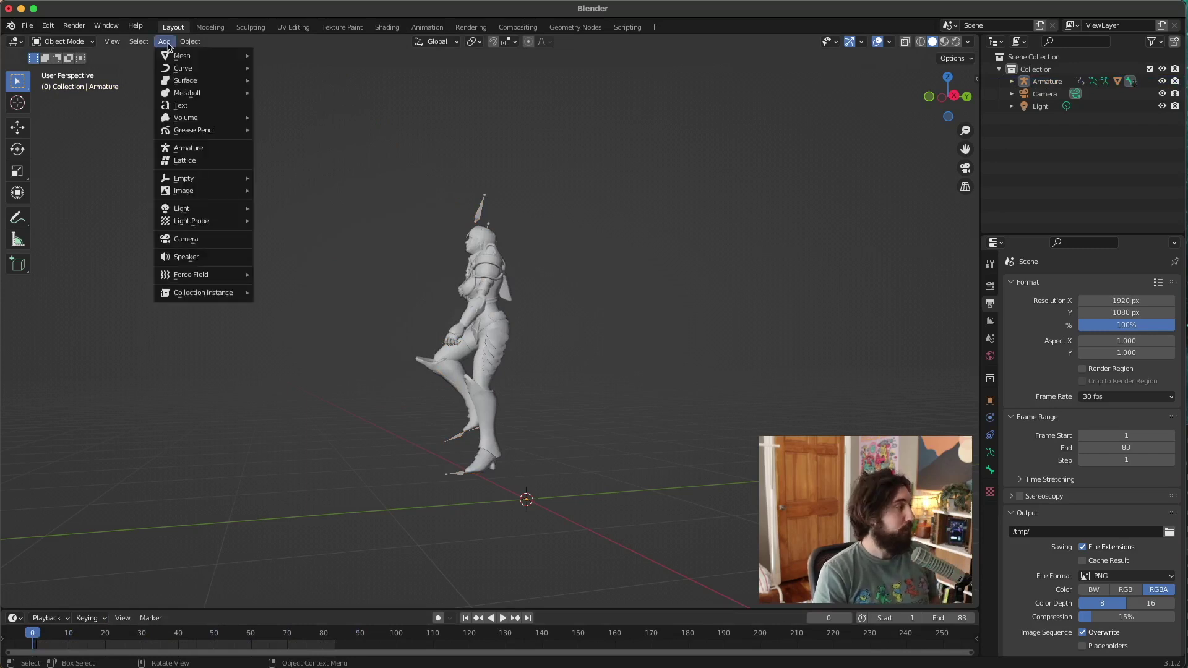
mouse_move(177, 55)
left_click(303, 66)
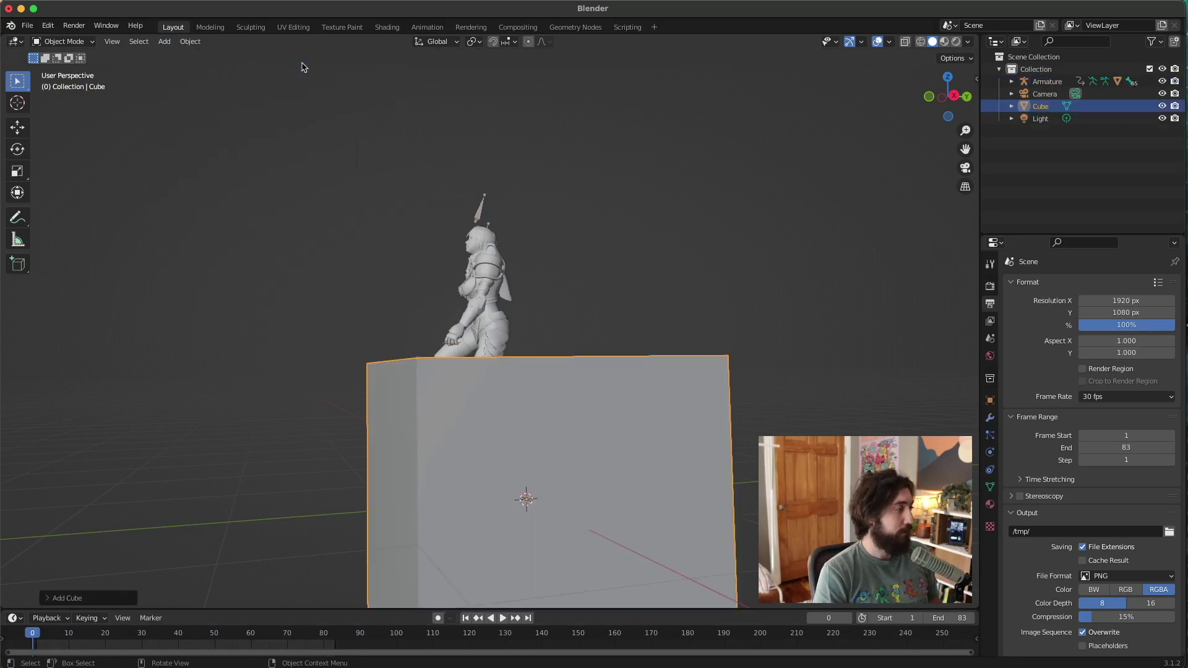
key("super+z")
left_click(172, 44)
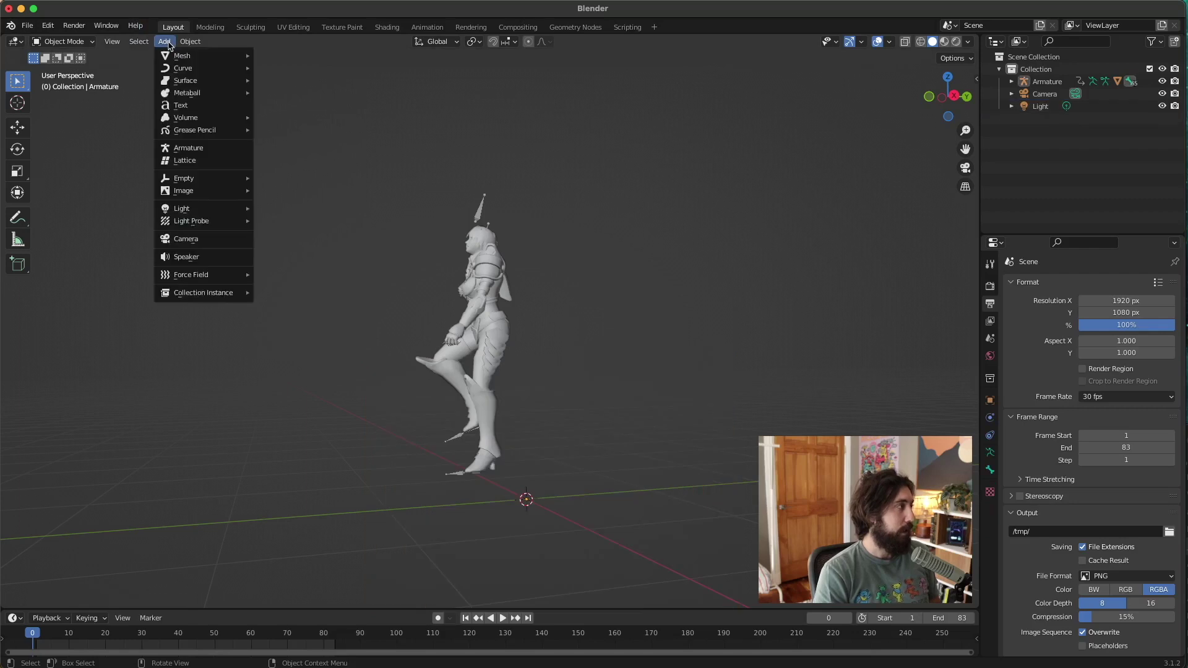
mouse_move(164, 42)
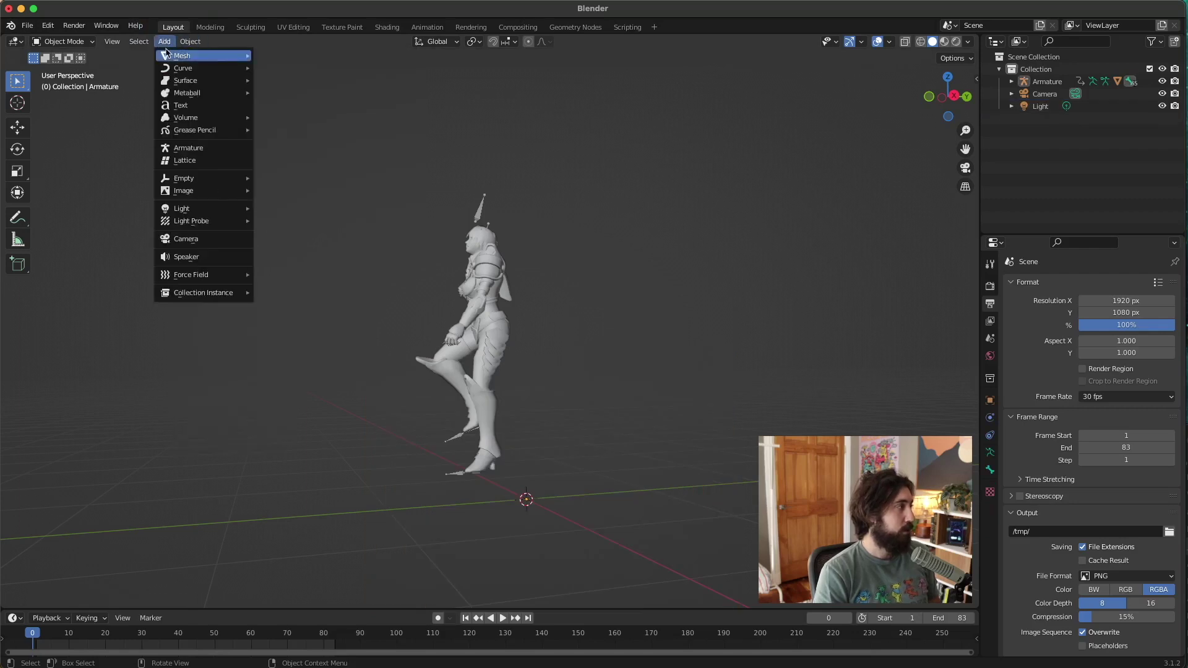
left_click(282, 68)
middle_click_drag(586, 251, 234, 543)
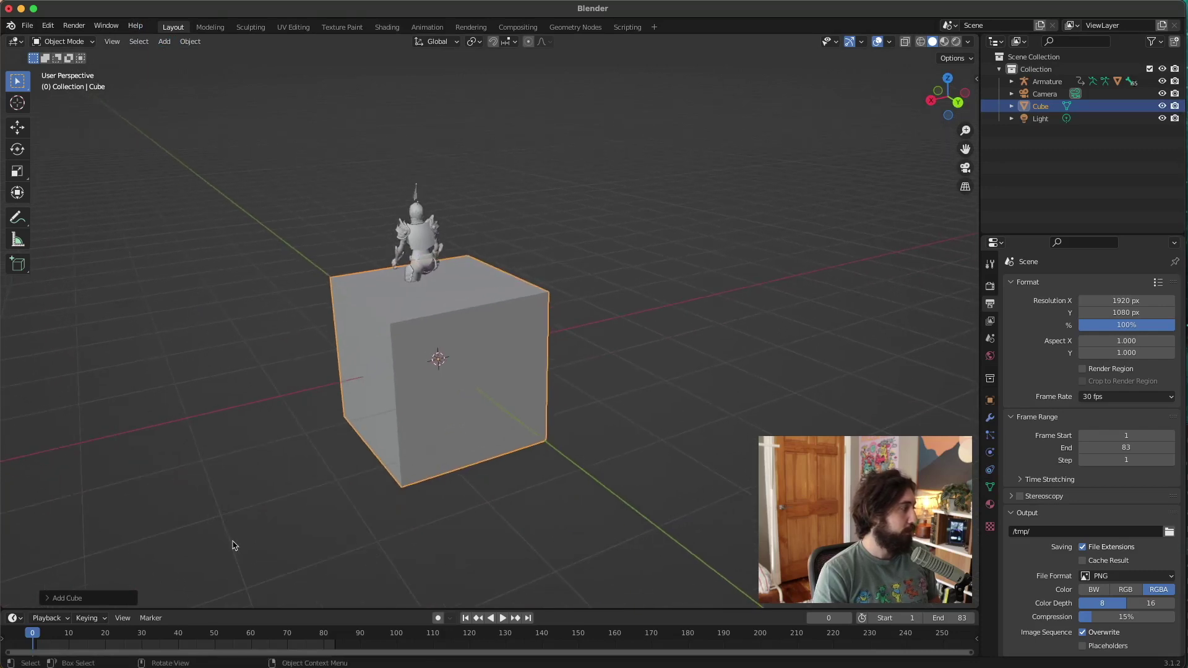
scroll(313, 372, "up", 4)
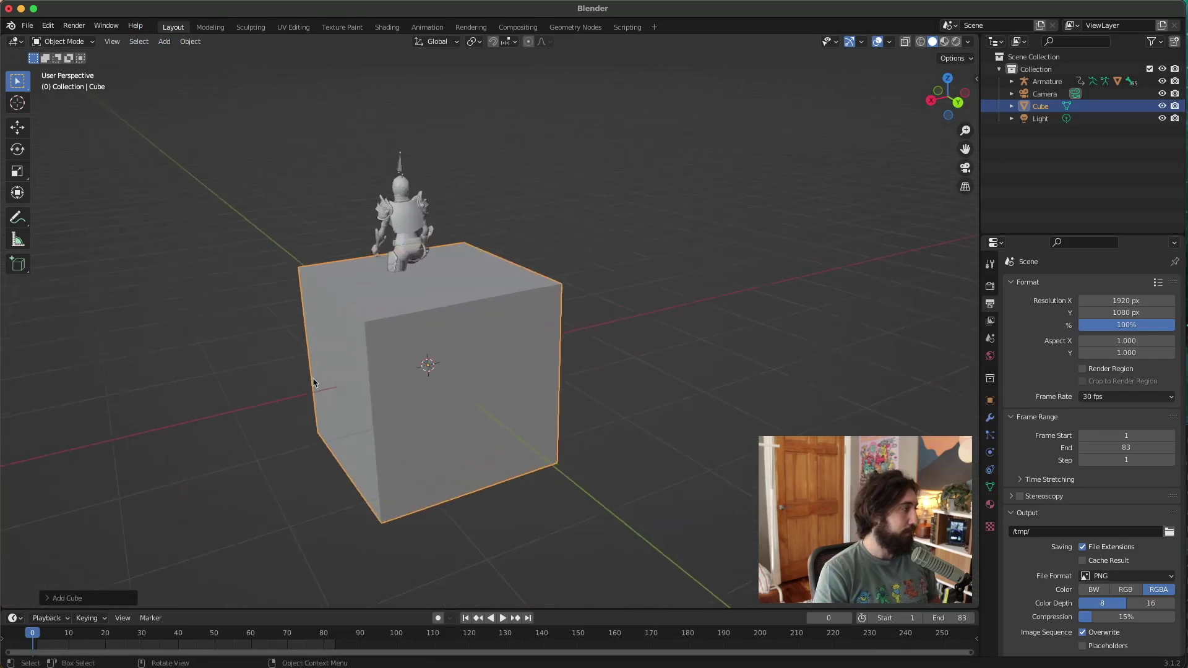
- Scale the cube flat vertically and narrow along Y into a low bar
left_click(21, 172)
middle_click_drag(586, 300, 596, 302)
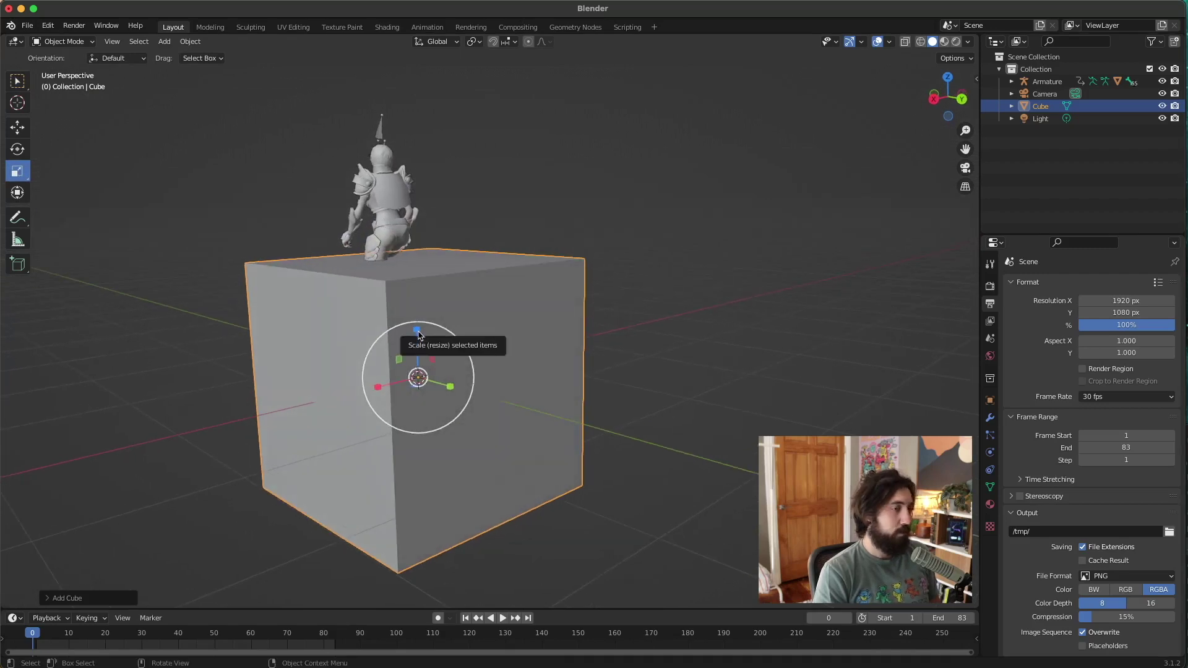
left_click_drag(419, 334, 434, 383)
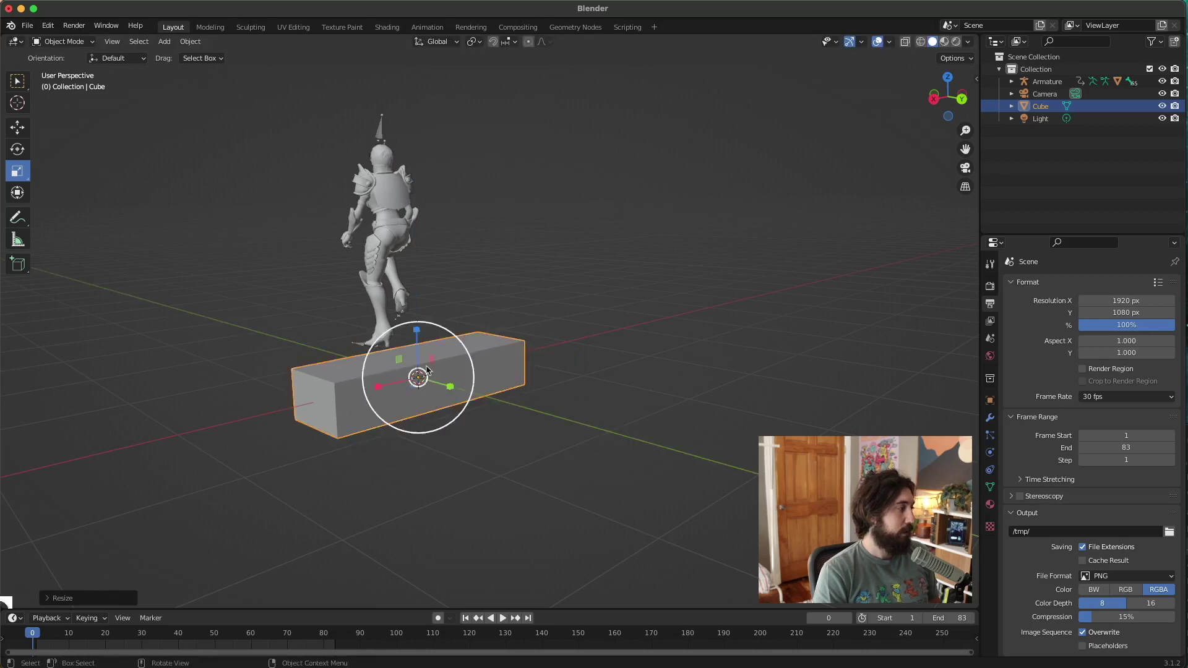
middle_click_drag(434, 383, 511, 386)
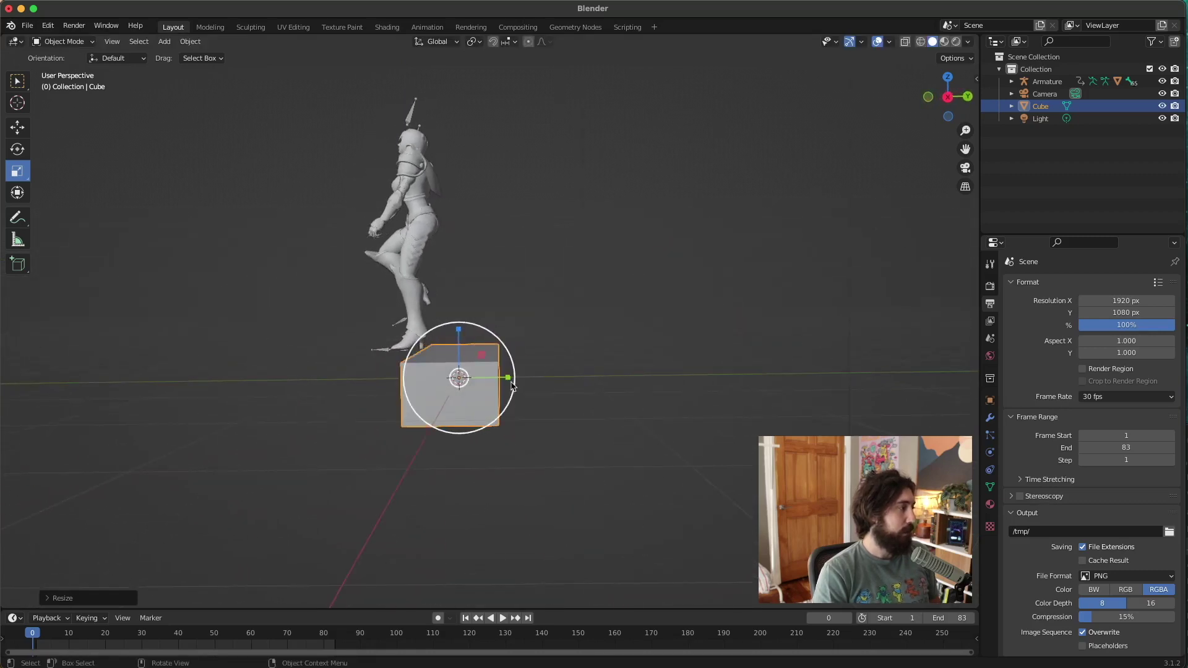
left_click_drag(506, 383, 470, 354)
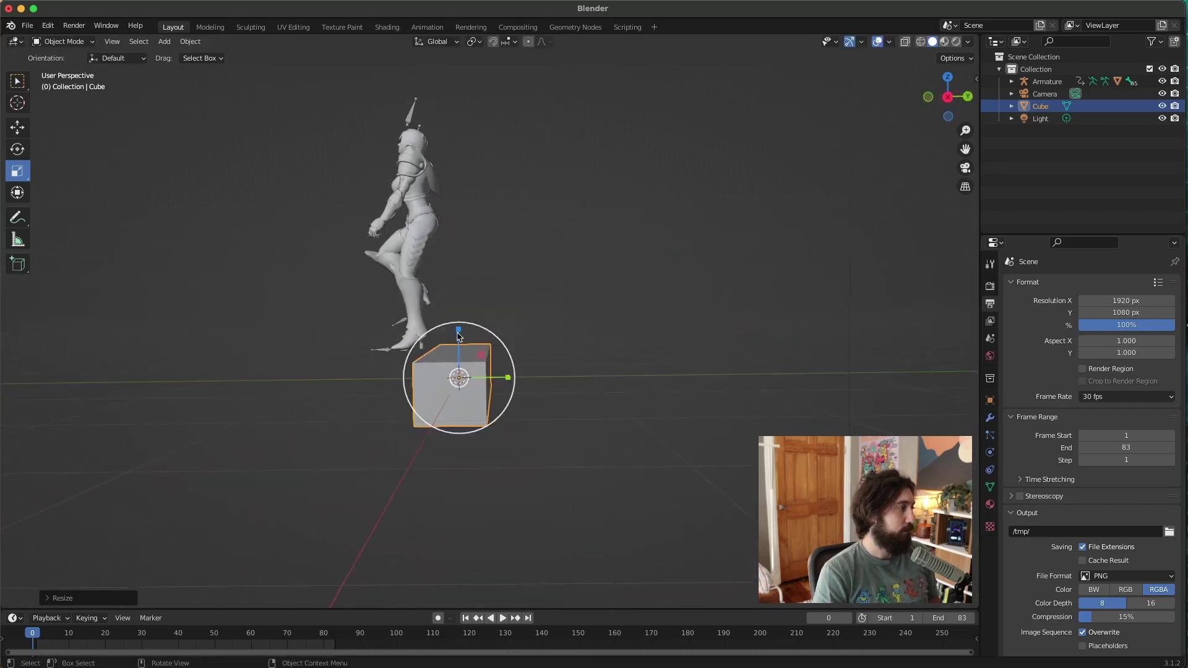
middle_click_drag(459, 336, 431, 355)
scroll(424, 352, "up", 3)
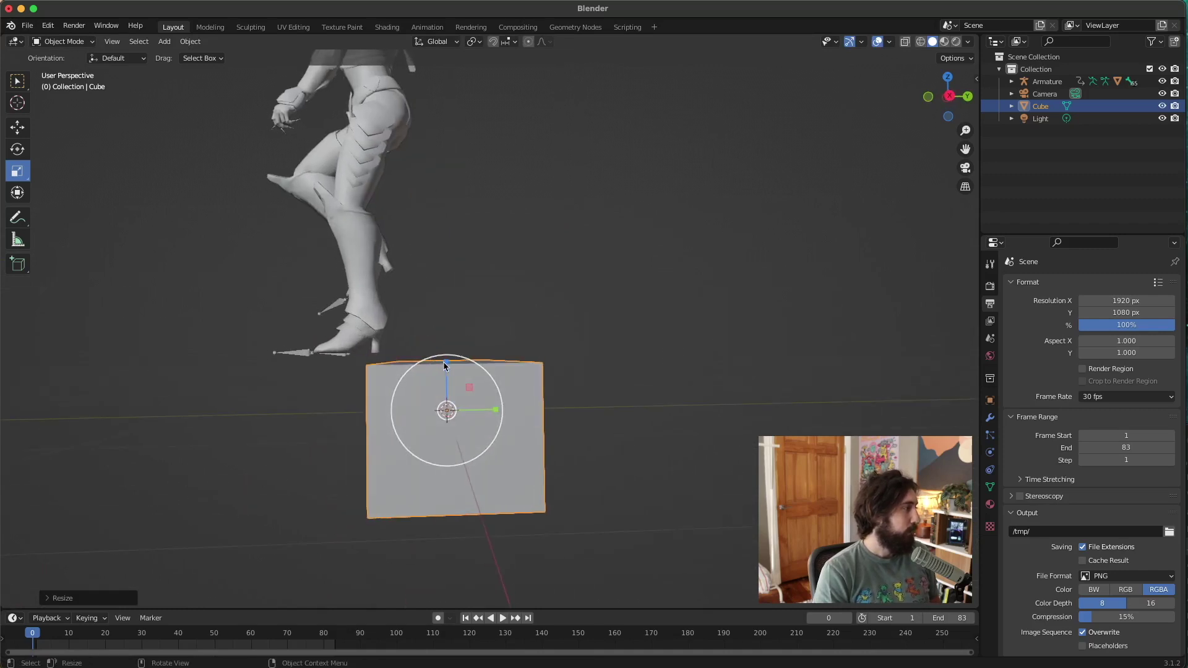
left_click_drag(445, 365, 445, 352)
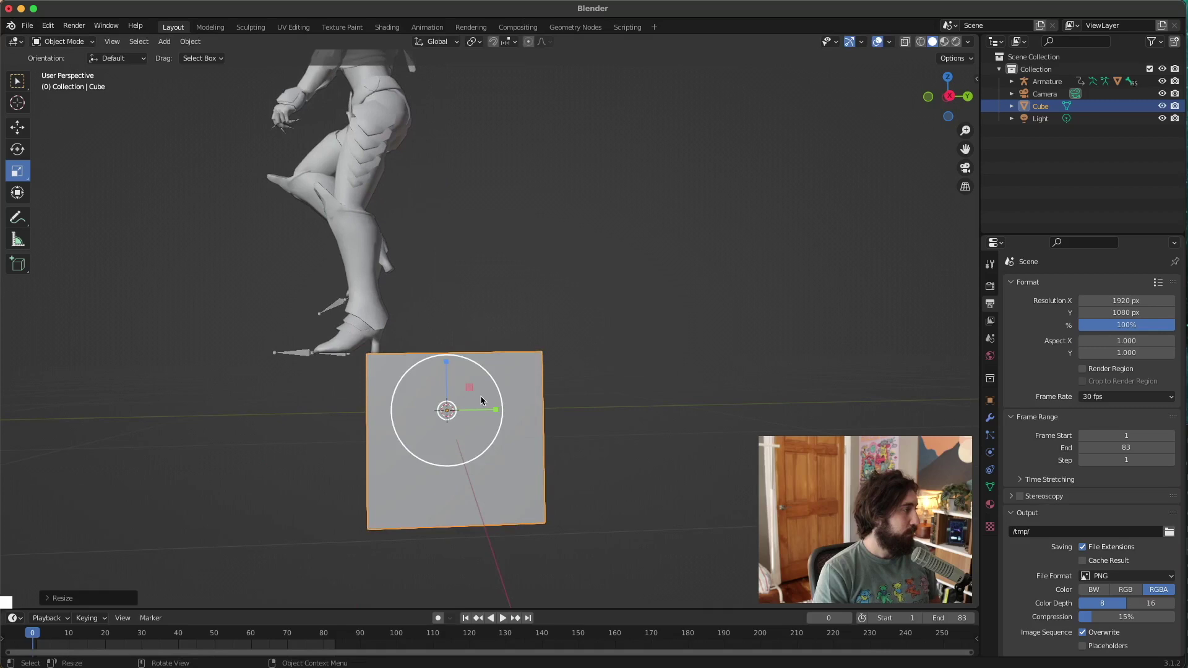
left_click_drag(496, 411, 495, 409)
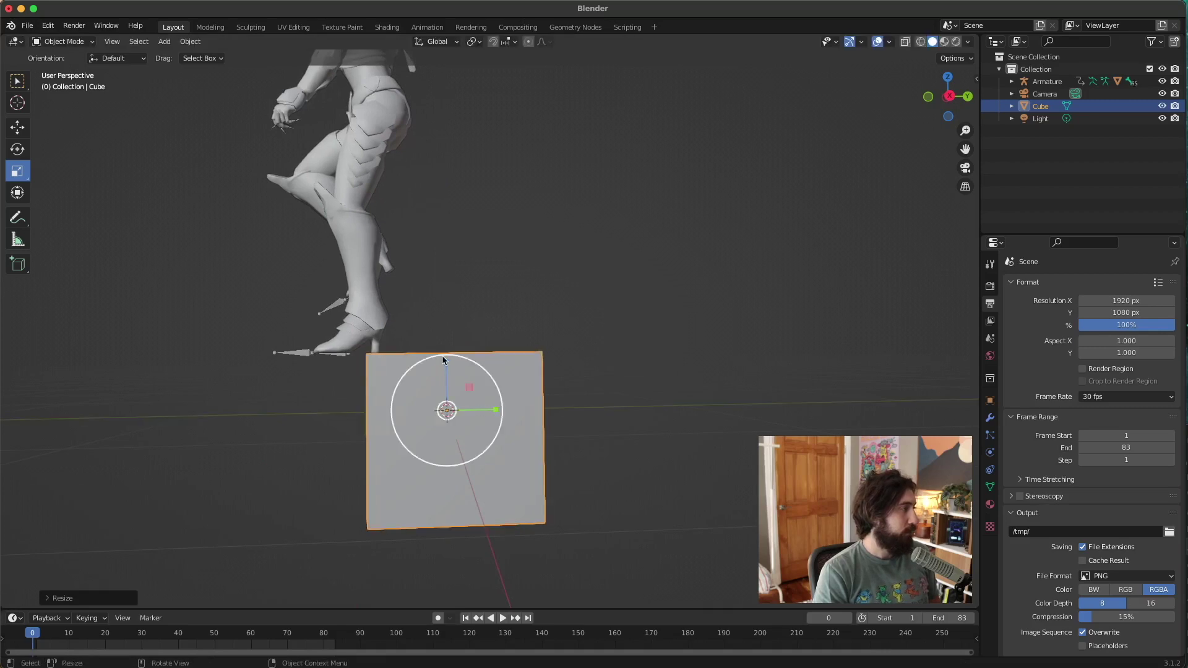
left_click_drag(446, 367, 483, 406)
middle_click_drag(472, 396, 448, 374)
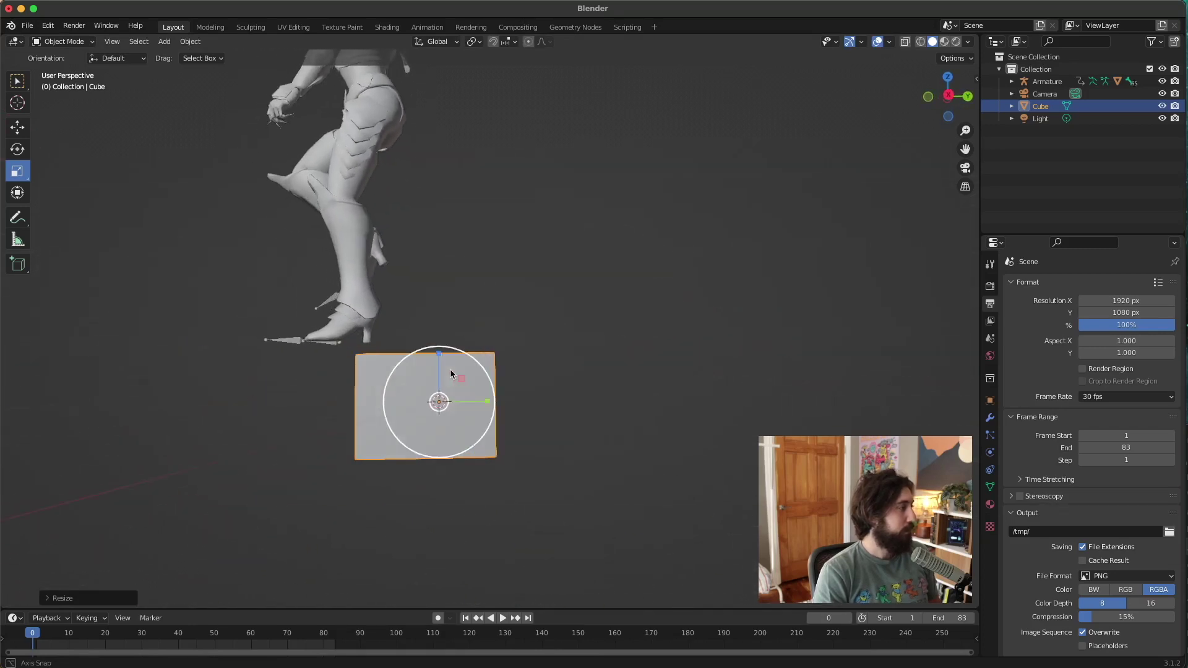
middle_click_drag(450, 374, 461, 378)
left_click_drag(491, 404, 485, 404)
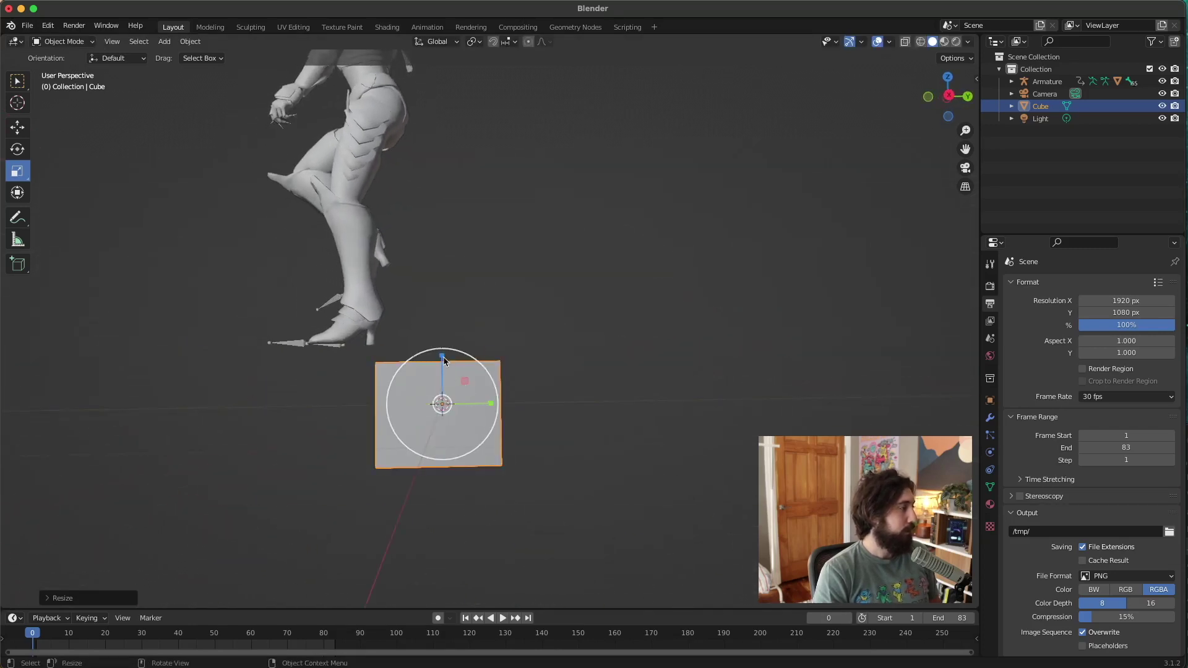
left_click_drag(443, 358, 444, 363)
middle_click_drag(443, 363, 435, 374)
- Scale the whole block uniformly so it fits under the foot
middle_click_drag(427, 272, 525, 357)
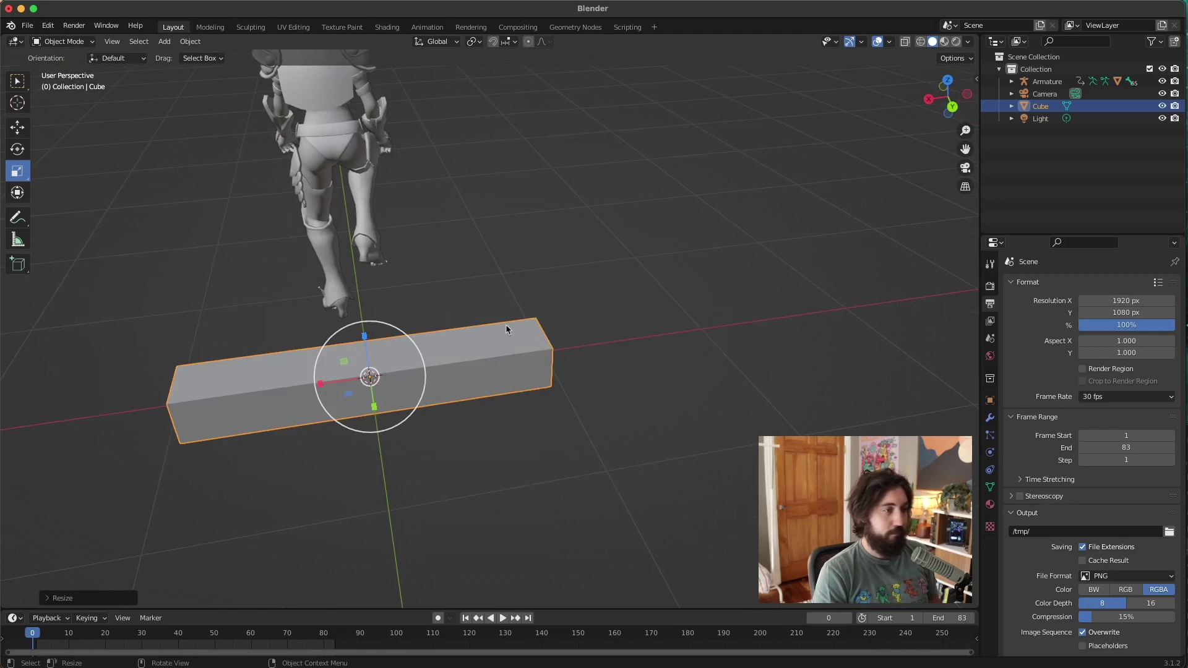
key("s")
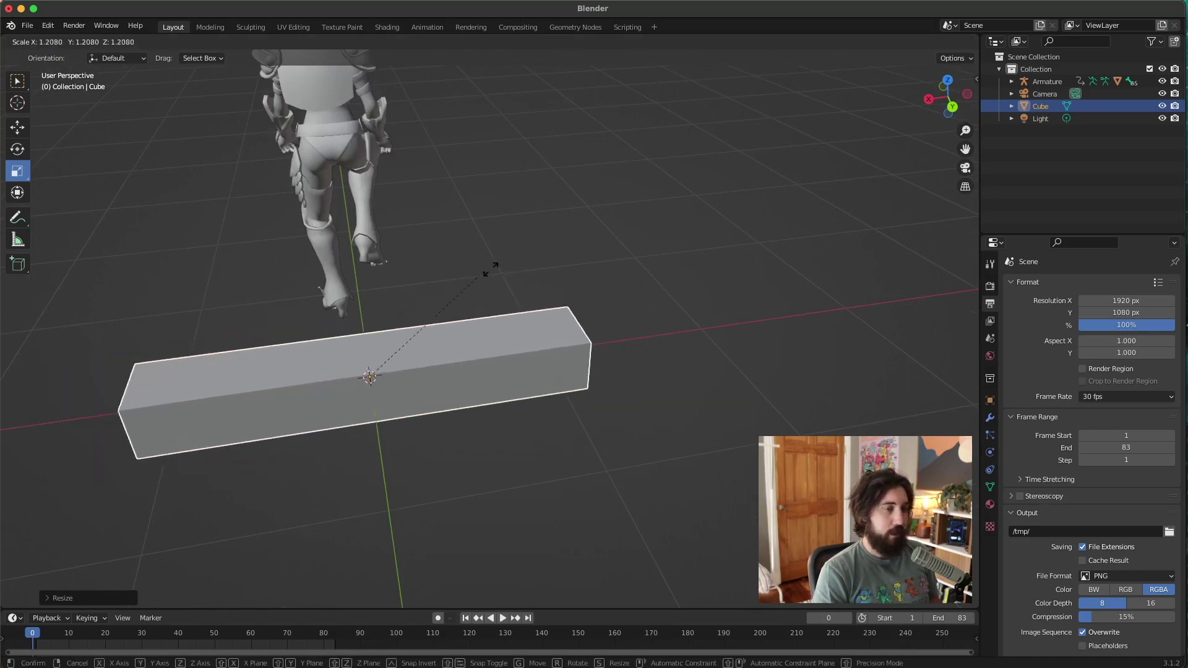
left_click(476, 277)
middle_click_drag(456, 272, 532, 229)
- Move the block up and along Y under the character's foot at frame 9
left_click(16, 129)
middle_click_drag(396, 371, 432, 381)
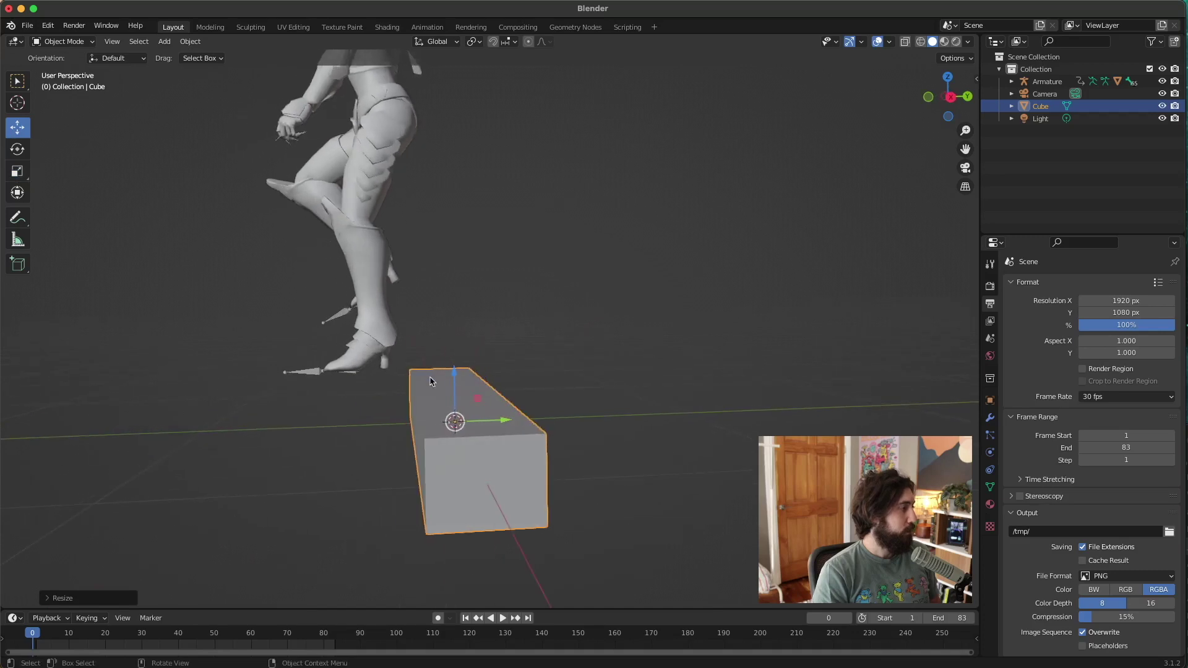
left_click_drag(506, 423, 404, 423)
middle_click_drag(404, 423, 351, 364)
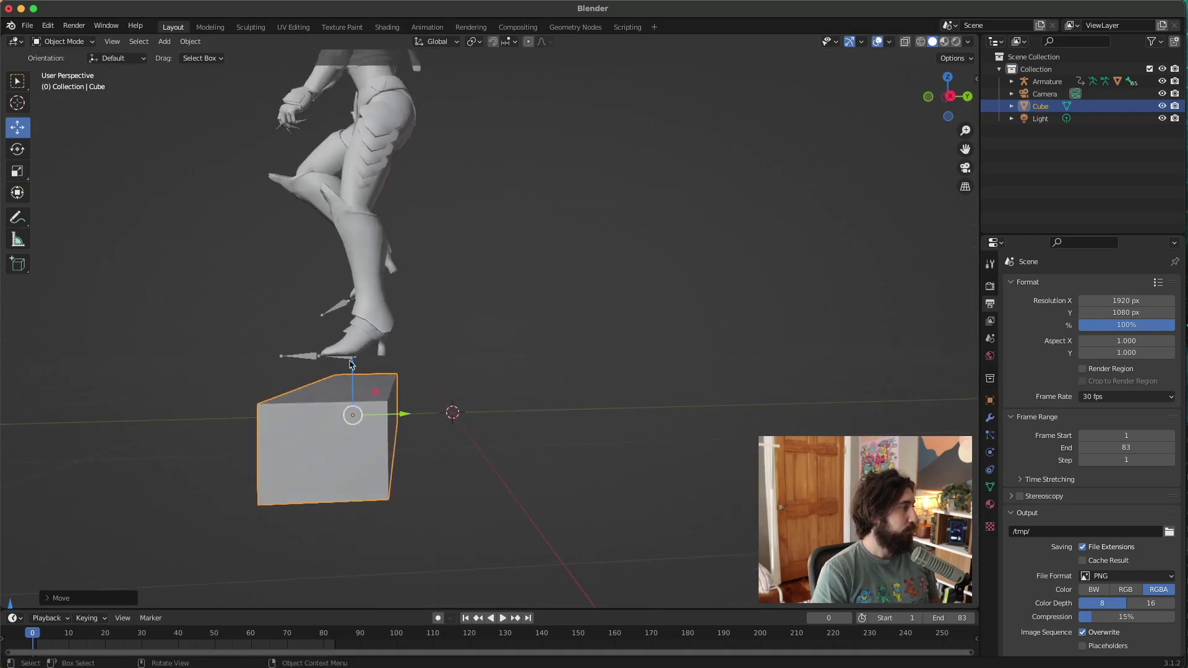
left_click_drag(350, 365, 354, 339)
mouse_move(43, 641)
left_mouse_down()
mouse_move(98, 636)
mouse_move(65, 635)
left_mouse_up()
middle_click_drag(267, 470, 309, 470)
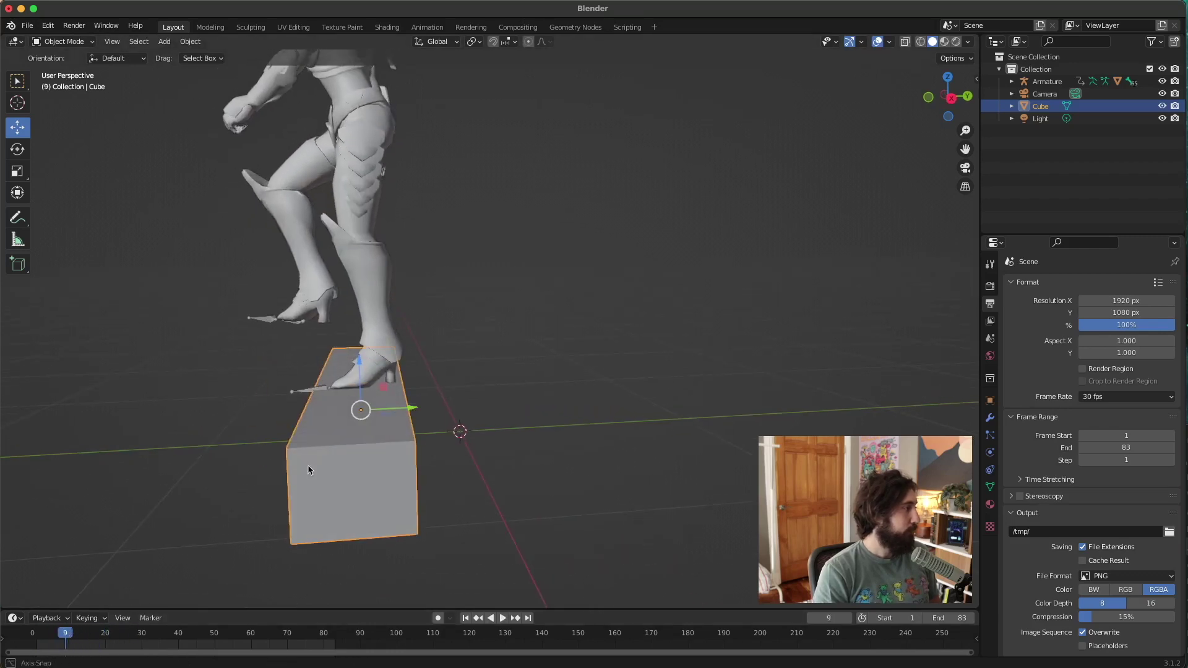
left_click_drag(413, 409, 424, 411)
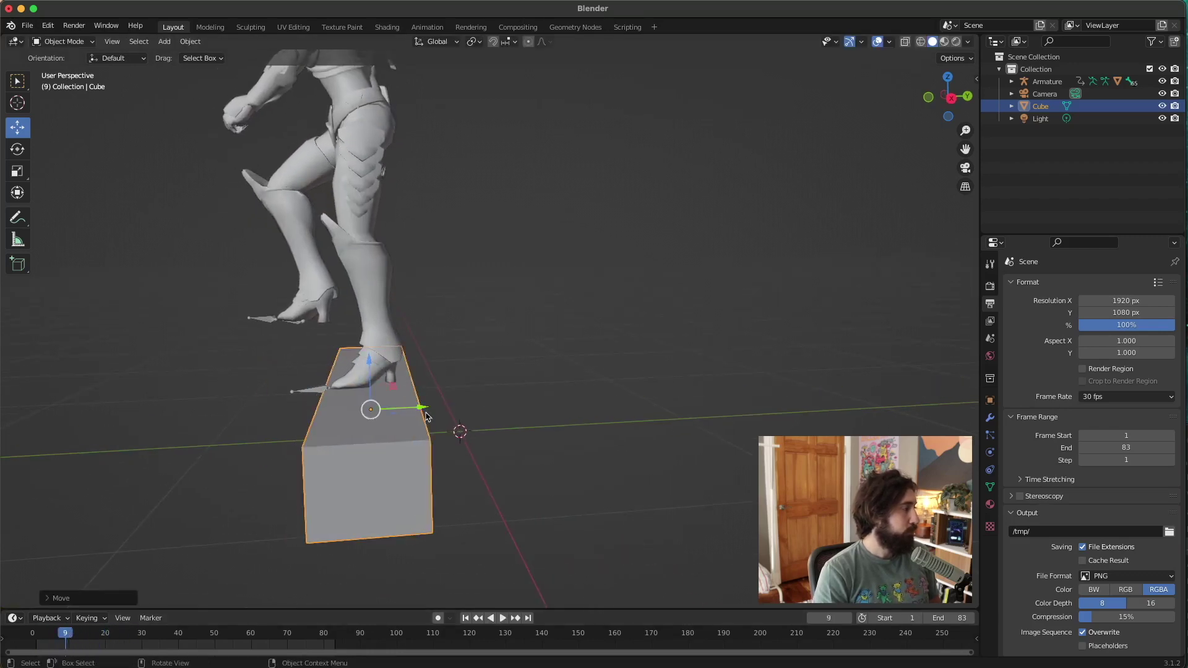
middle_click_drag(414, 396, 417, 347)
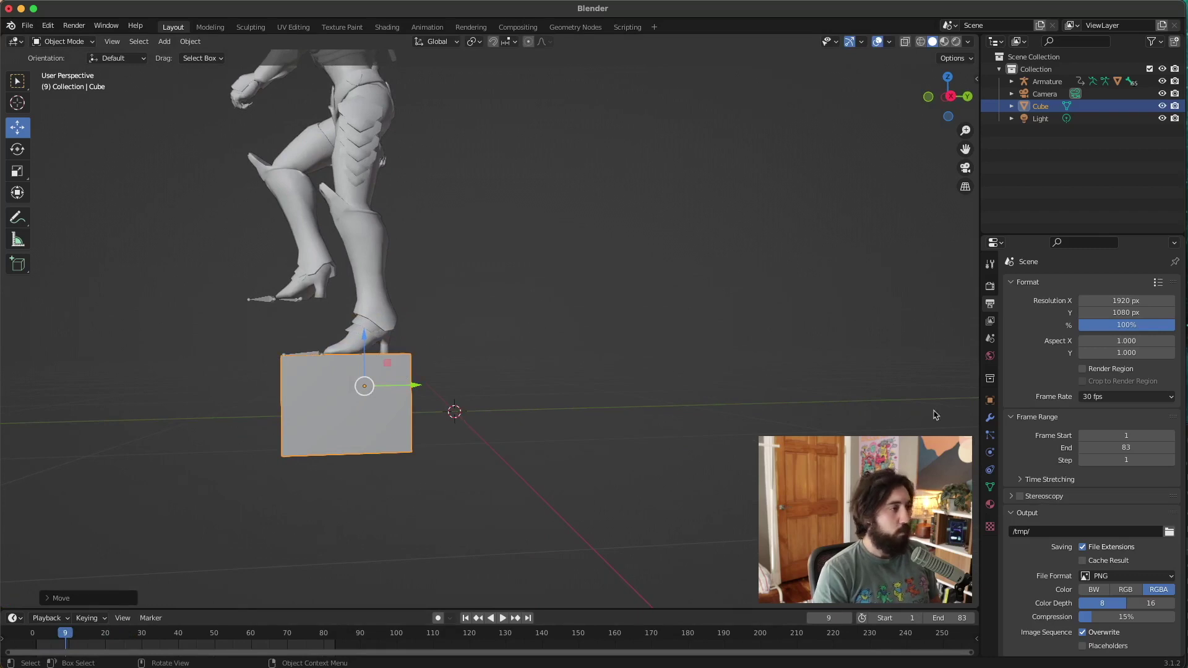
left_click(991, 419)
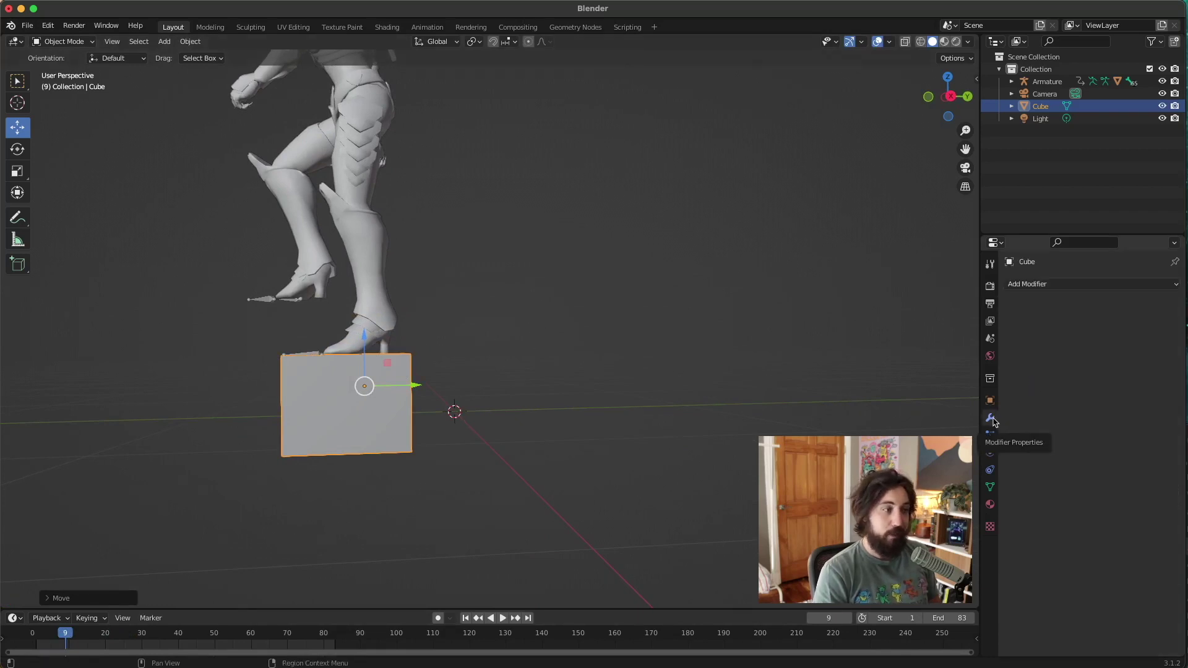
- Add an Array modifier with relative offset X 0, Y -1, Z 0.9
left_click(1064, 283)
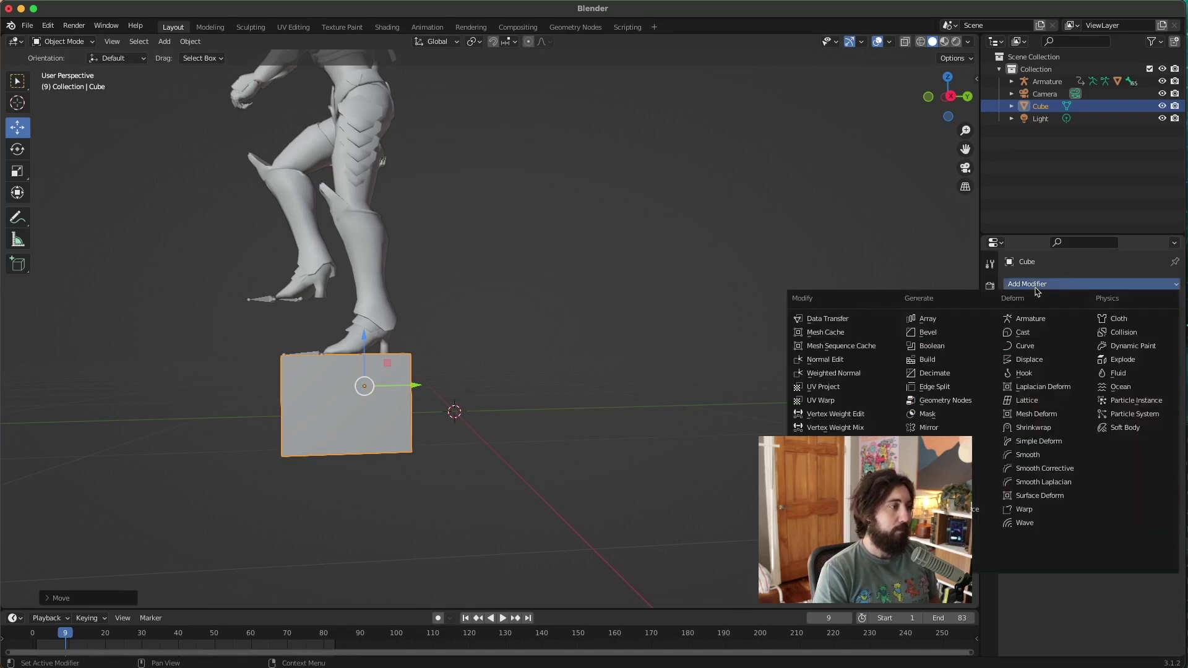
left_click(922, 322)
middle_click_drag(689, 342, 607, 382)
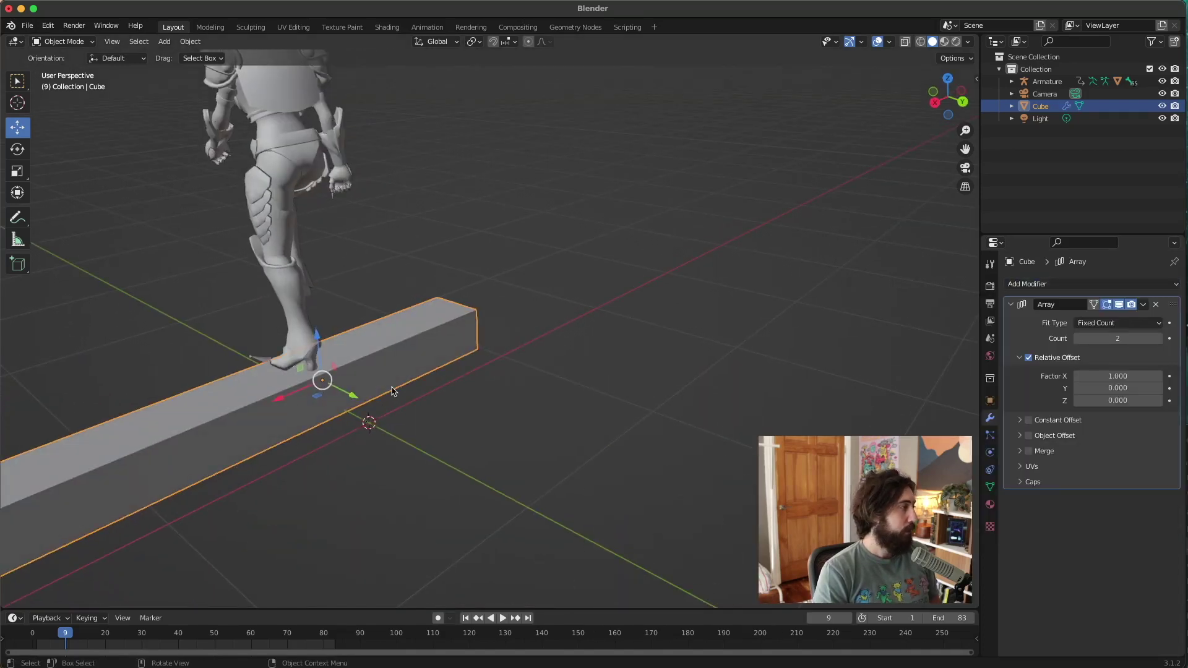
middle_click_drag(393, 392, 285, 395)
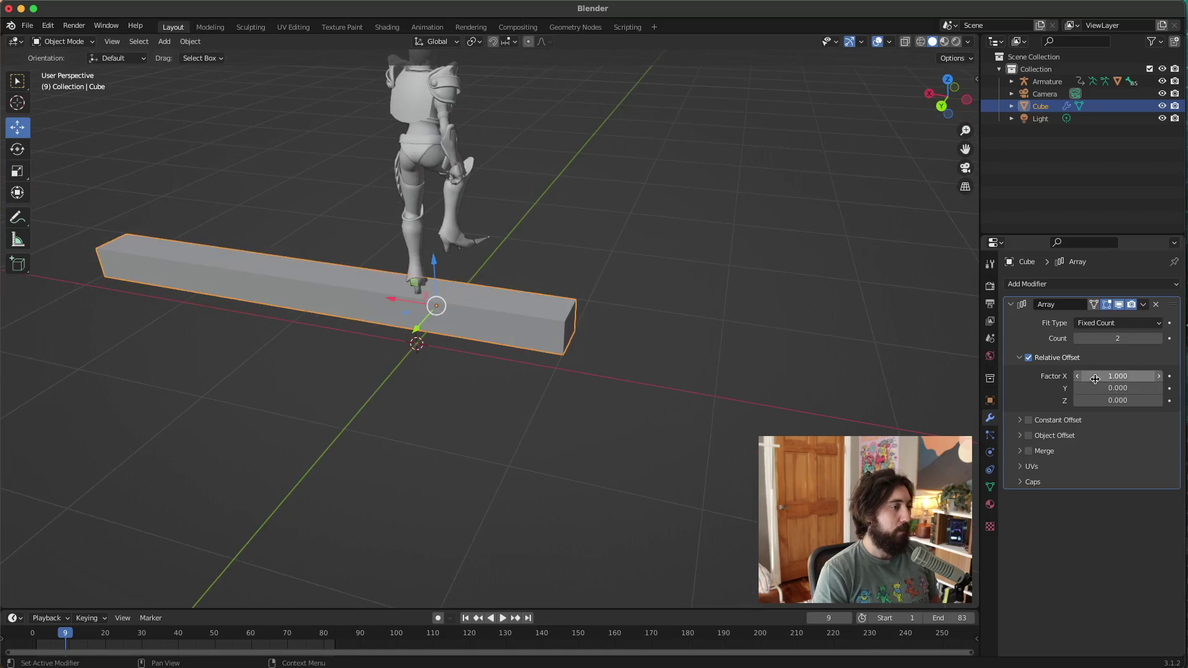
type("0")
key("Return")
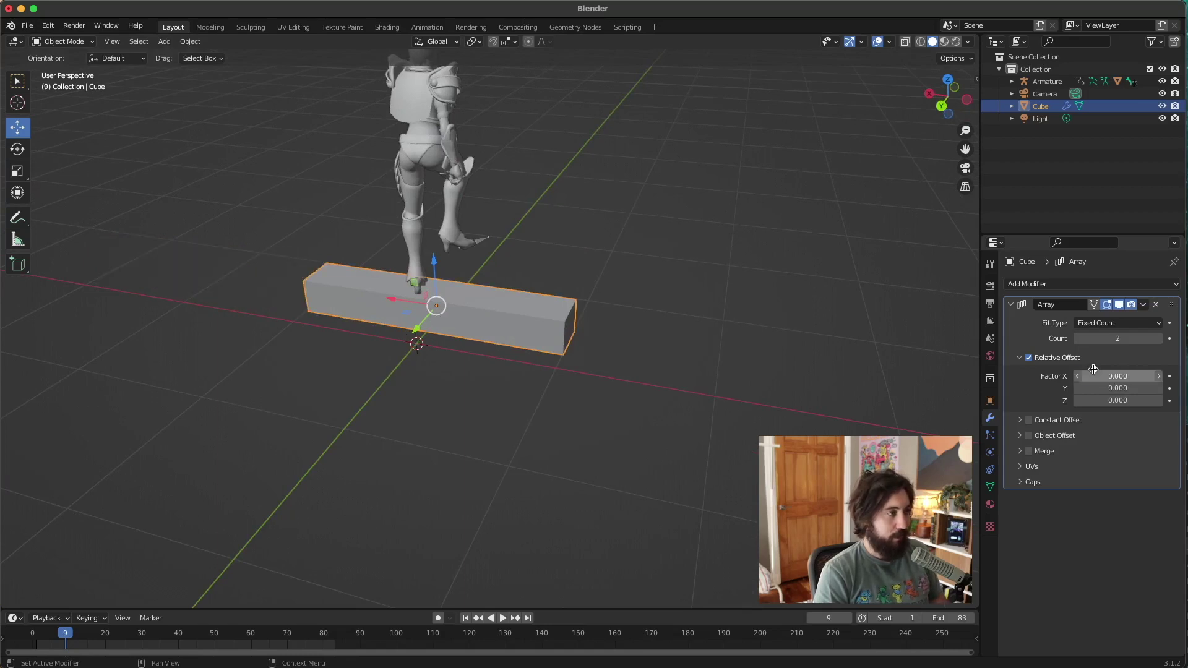
left_click_drag(1117, 388, 1071, 388)
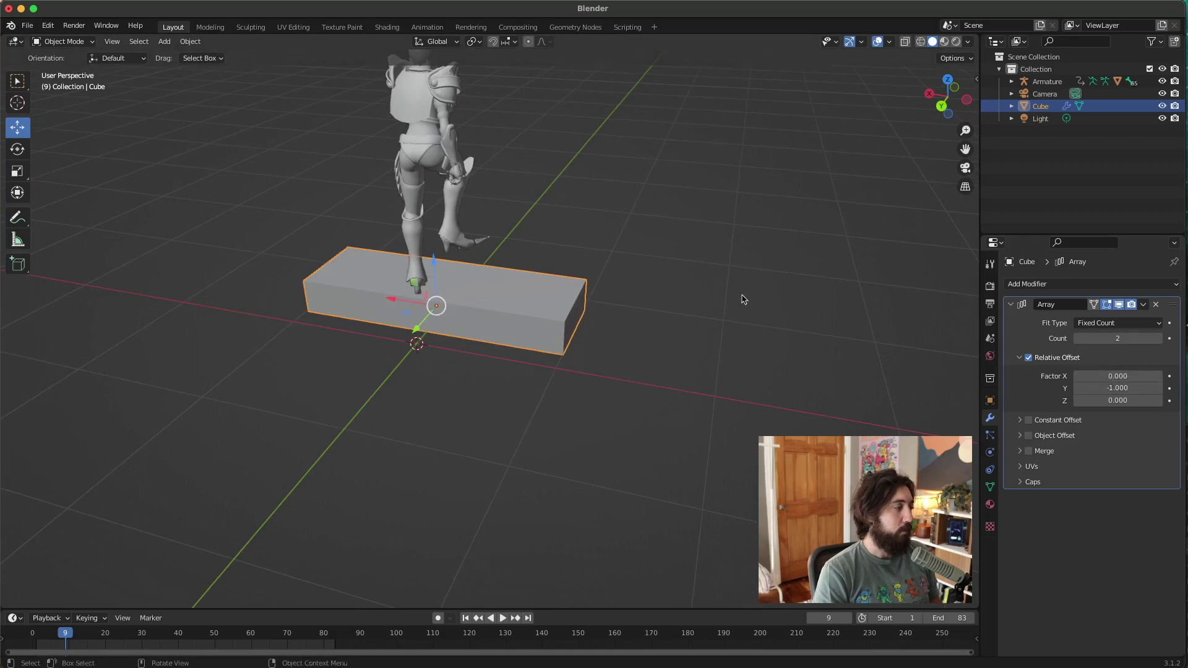
middle_click_drag(744, 300, 624, 254)
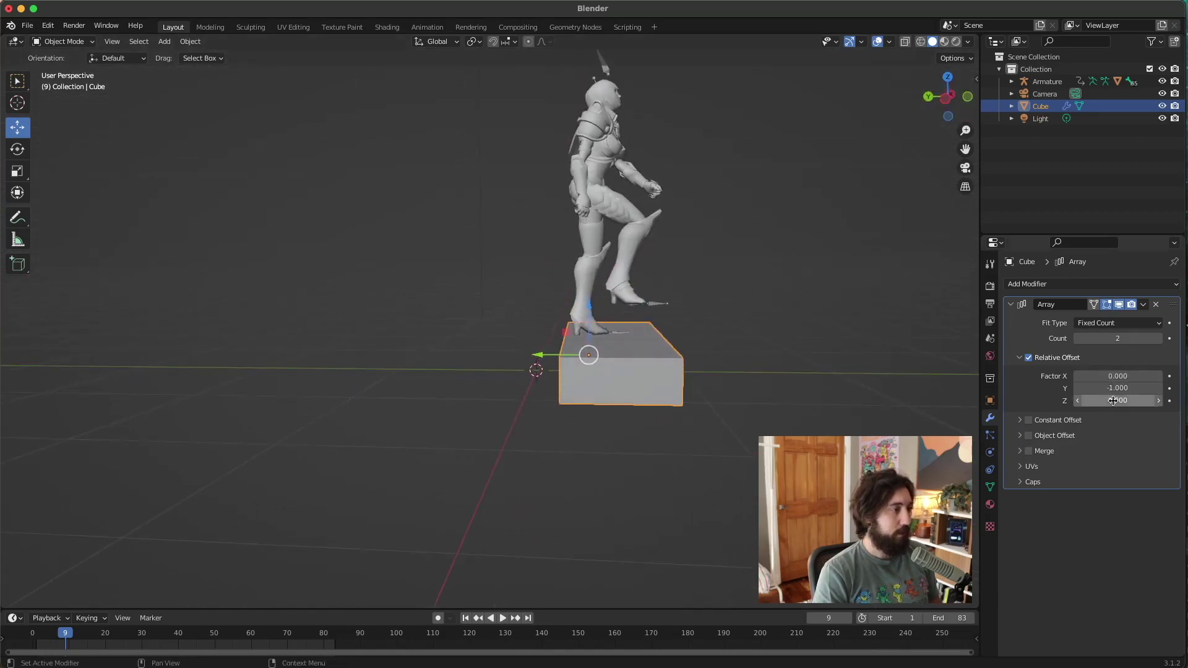
left_click_drag(1117, 401, 1133, 401)
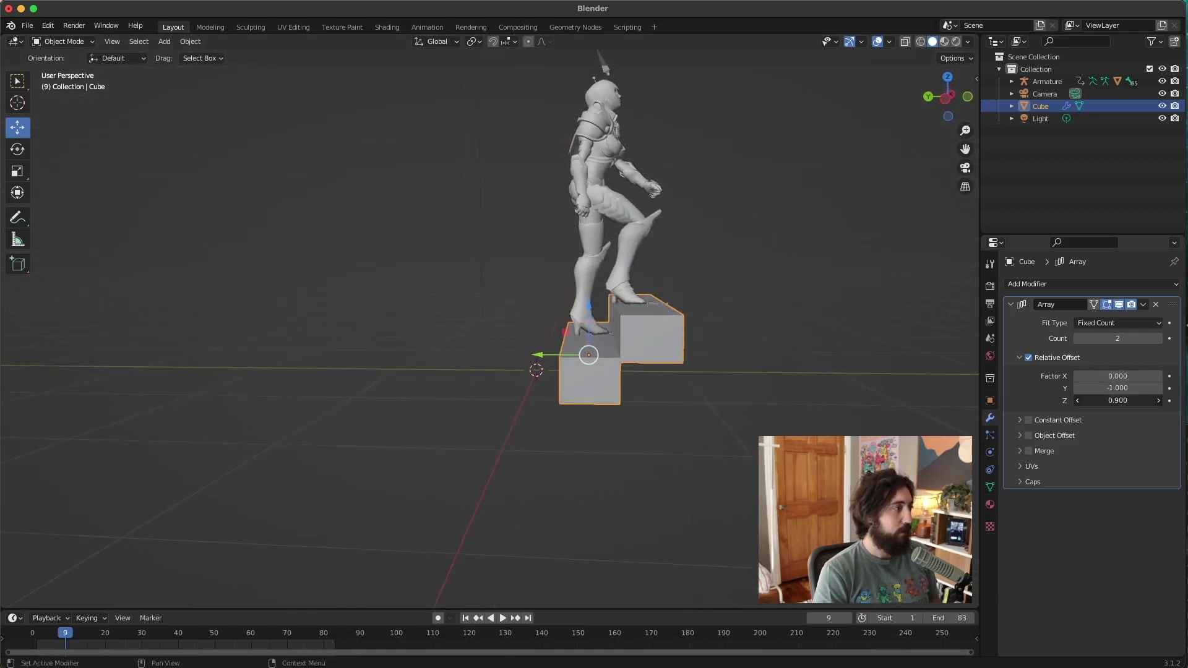
middle_click_drag(857, 342, 862, 335)
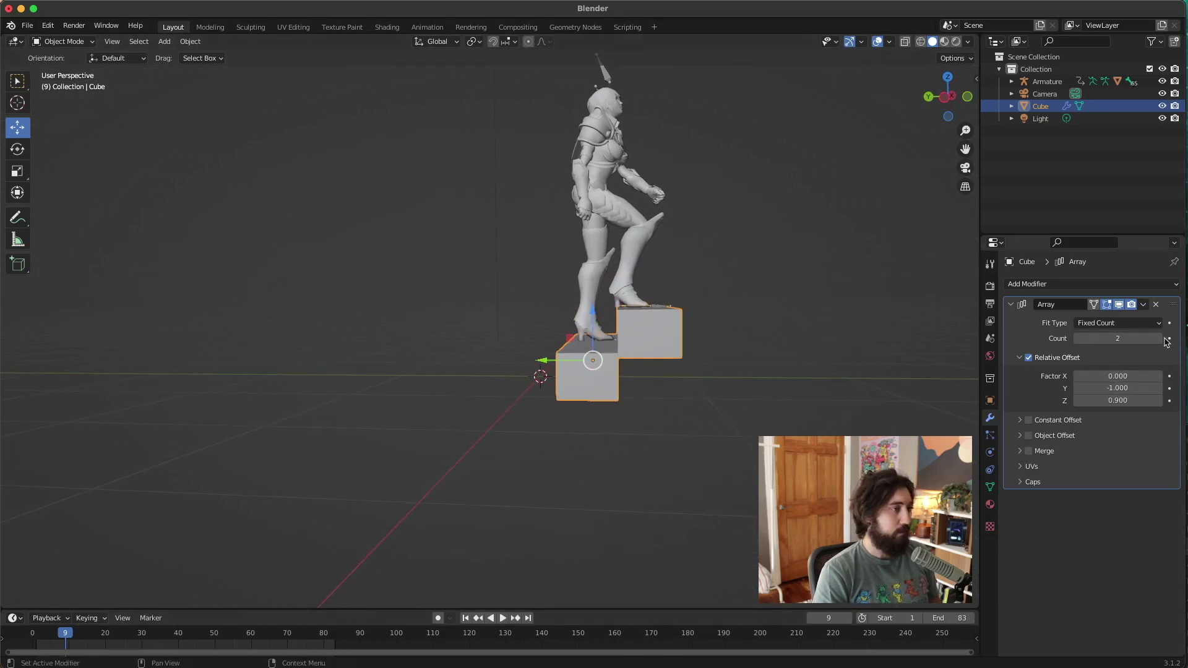
- Raise the Array count to 5 and check the staircase at frame 30
left_click_drag(1117, 339, 1136, 338)
mouse_move(740, 314)
middle_mouse_down()
mouse_move(718, 322)
mouse_move(743, 331)
middle_mouse_up()
middle_click_drag(411, 333, 405, 331)
scroll(754, 271, "up", 3)
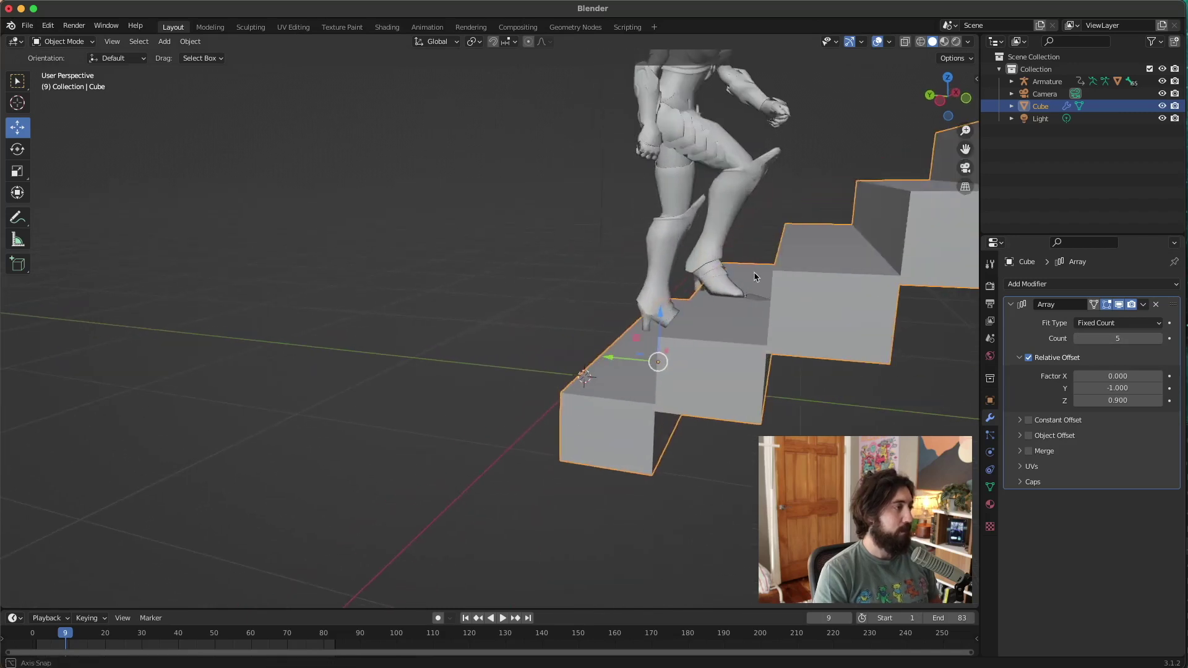
middle_click_drag(755, 271, 770, 265)
left_click_drag(80, 631, 142, 632)
middle_click_drag(445, 388, 624, 333)
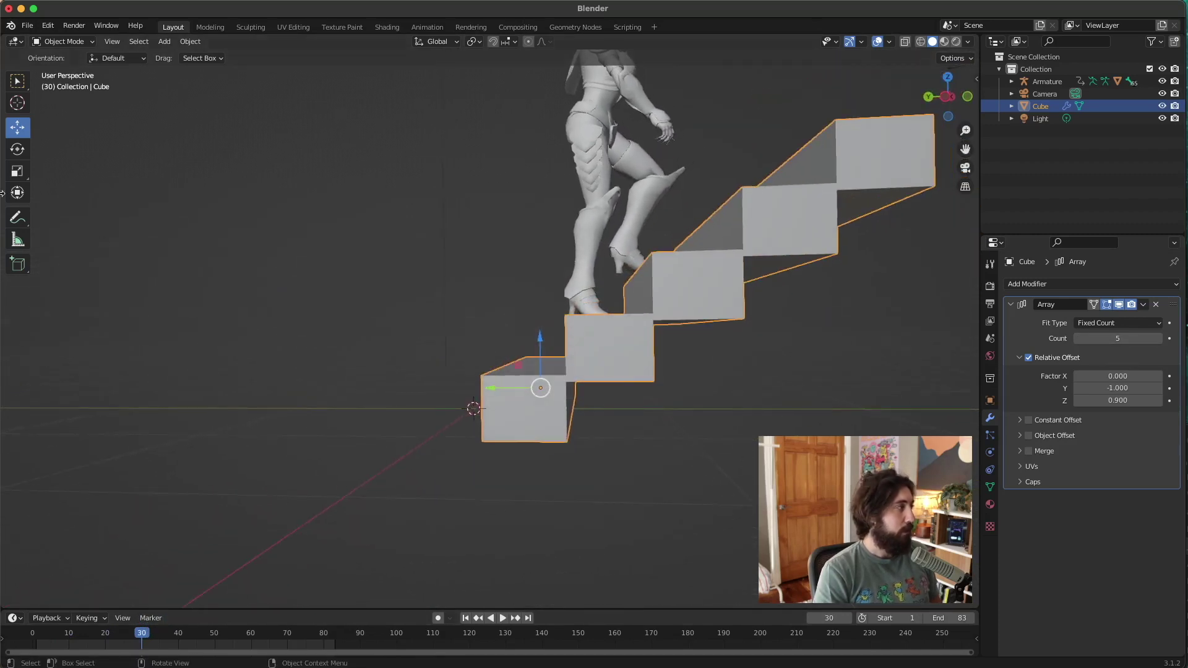
scroll(413, 238, "down", 1)
middle_click_drag(463, 250, 472, 268)
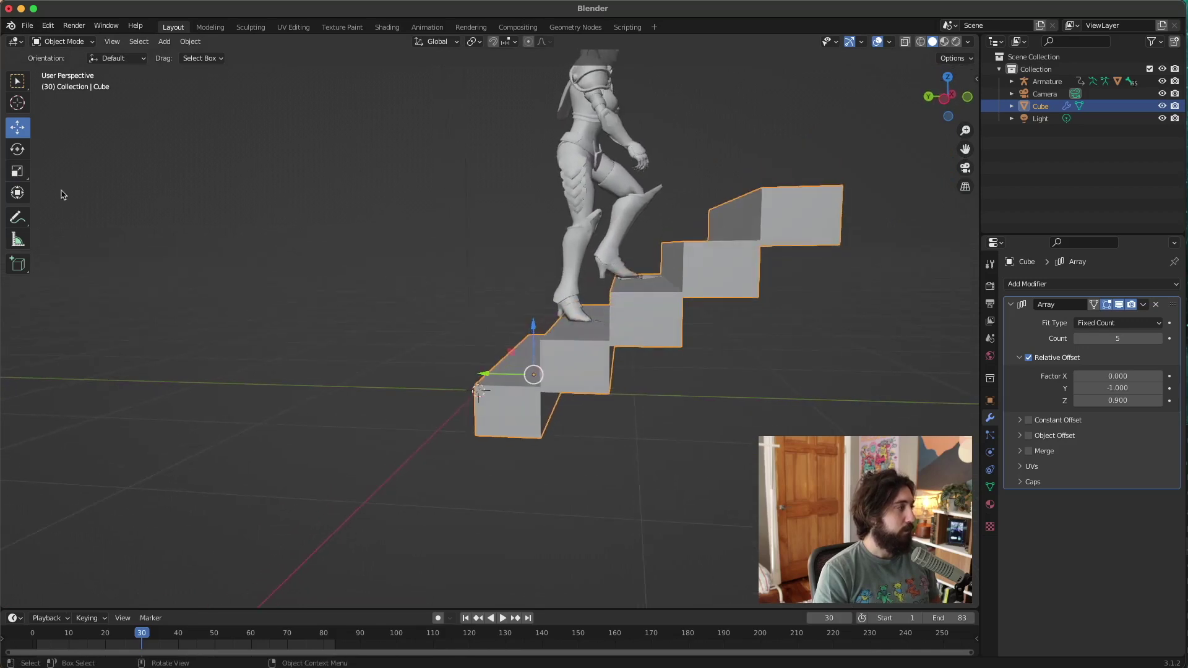
- Scale the staircase along Y to about 0.8155 and play to check the stride
left_click(23, 175)
middle_click_drag(498, 371, 490, 383)
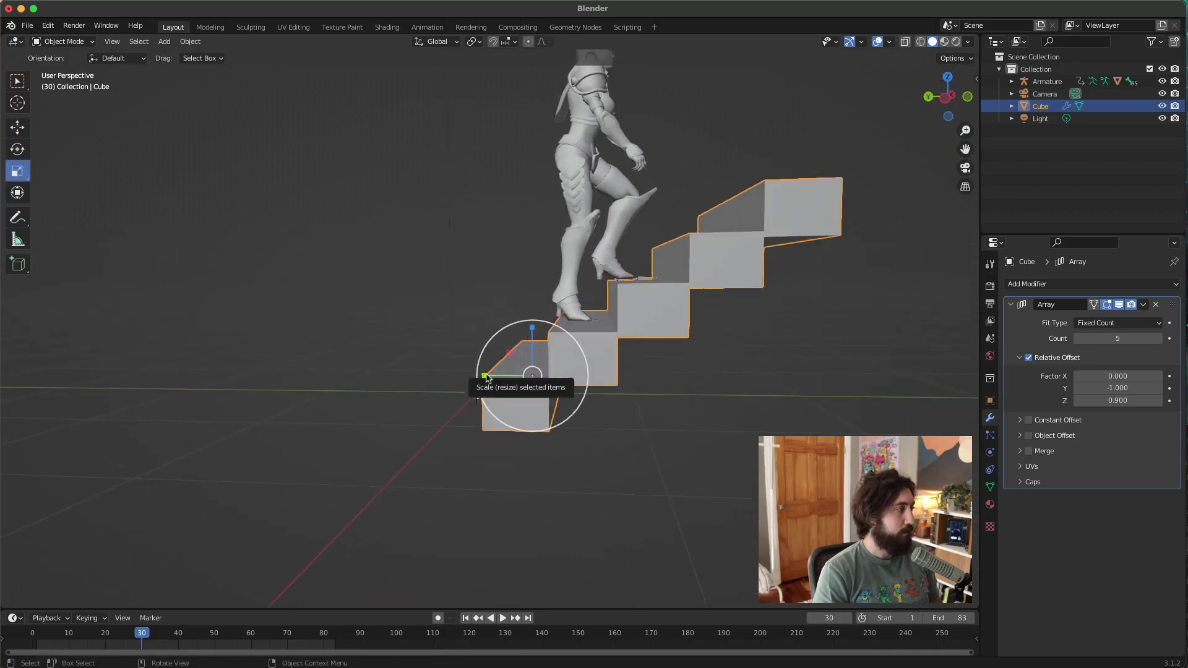
left_click_drag(485, 377, 493, 372)
middle_click_drag(639, 290, 628, 311)
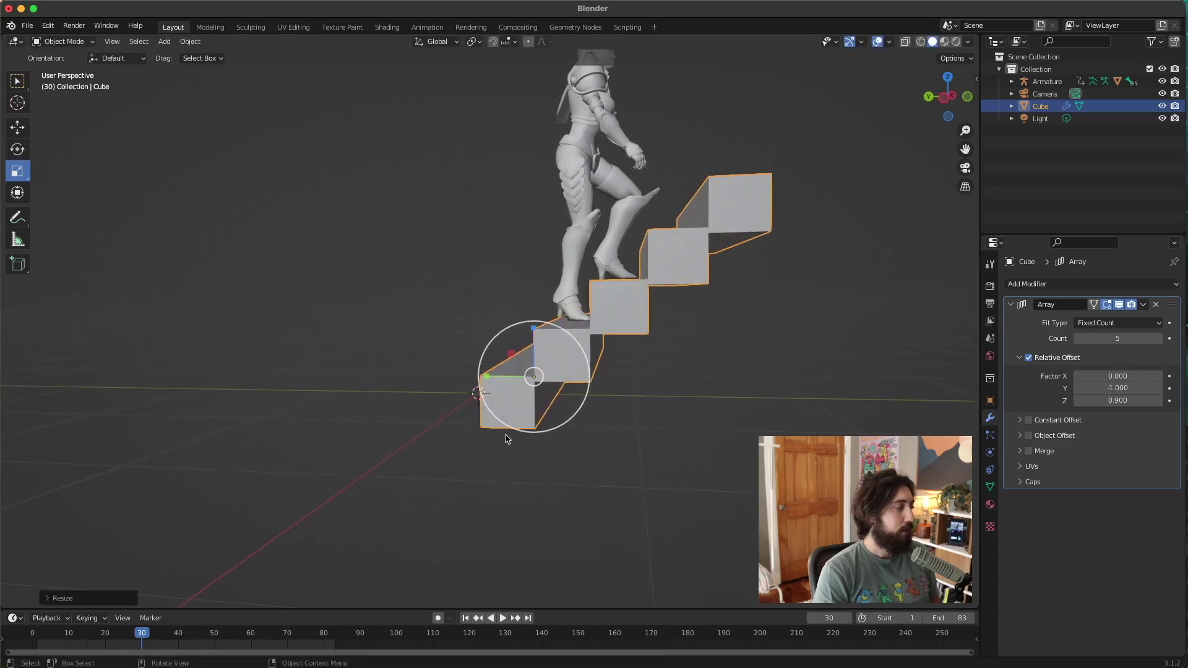
left_click_drag(148, 635, 211, 639)
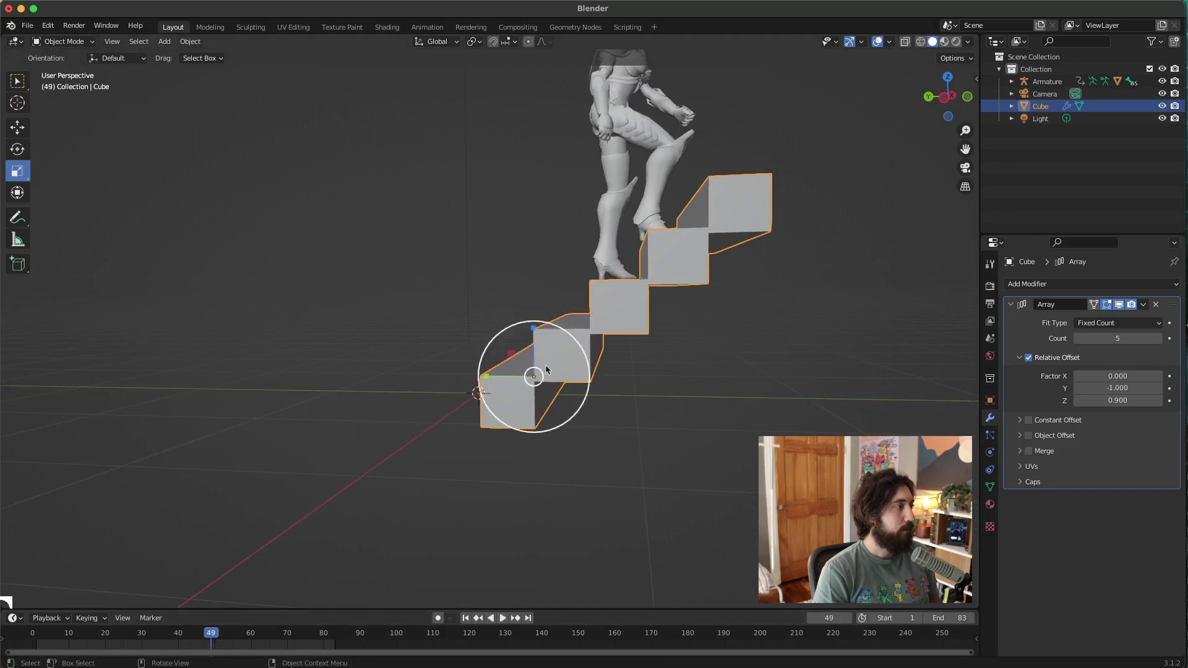
middle_click_drag(548, 366, 500, 467)
key("space")
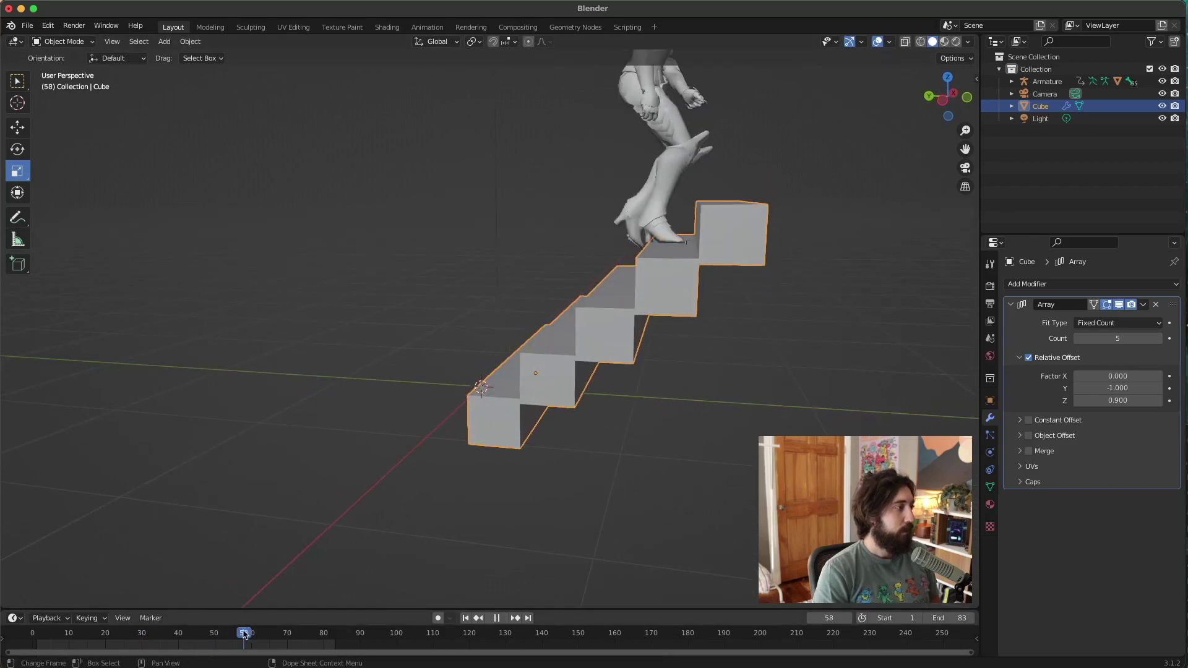
left_click_drag(306, 632, 306, 631)
middle_click_drag(509, 374, 505, 349)
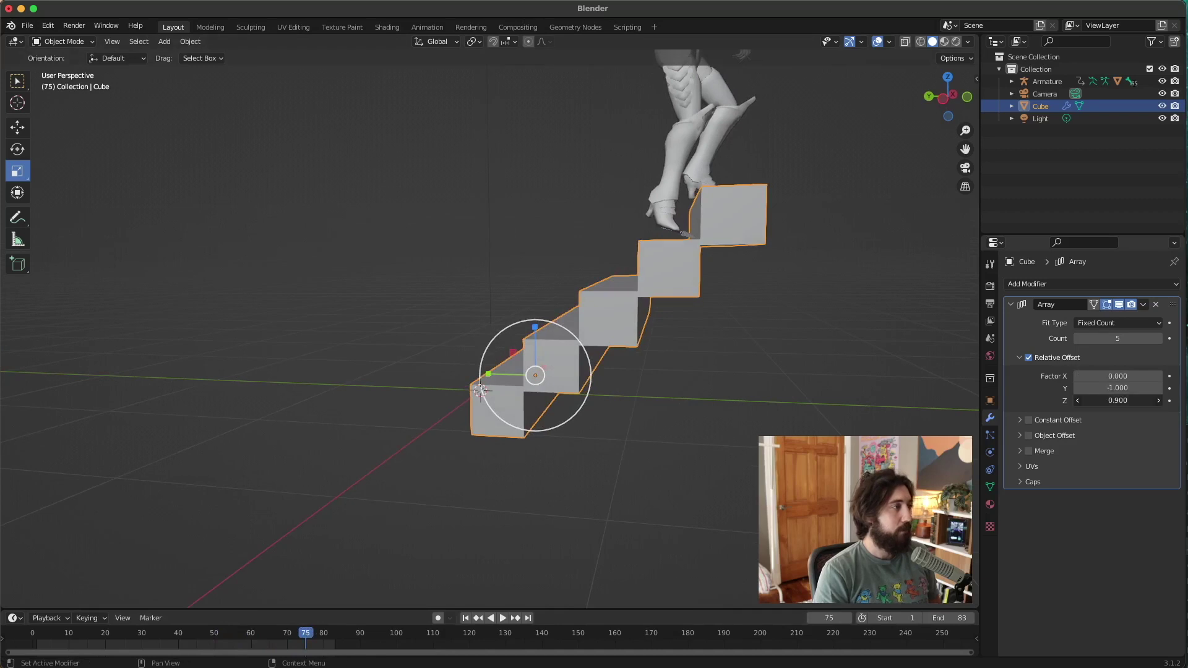
- Try a Z offset of 1.000, revert to 0.900, and check frame 52
left_click_drag(1118, 400, 1117, 401, "ctrl")
middle_click_drag(733, 335, 729, 338)
left_click_drag(303, 637, 222, 636)
middle_click_drag(427, 520, 532, 446)
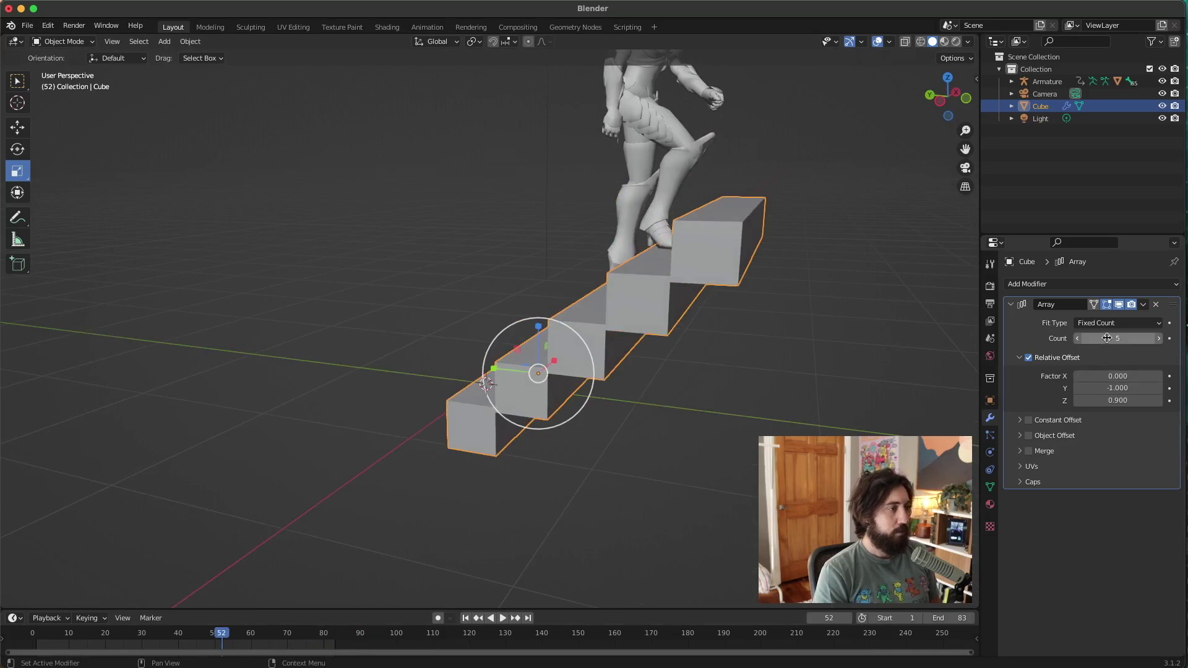
- Increase the staircase's Array count to 719 steps
left_click_drag(1107, 338, 1156, 338)
scroll(798, 307, "down", 3)
middle_click_drag(757, 301, 890, 238)
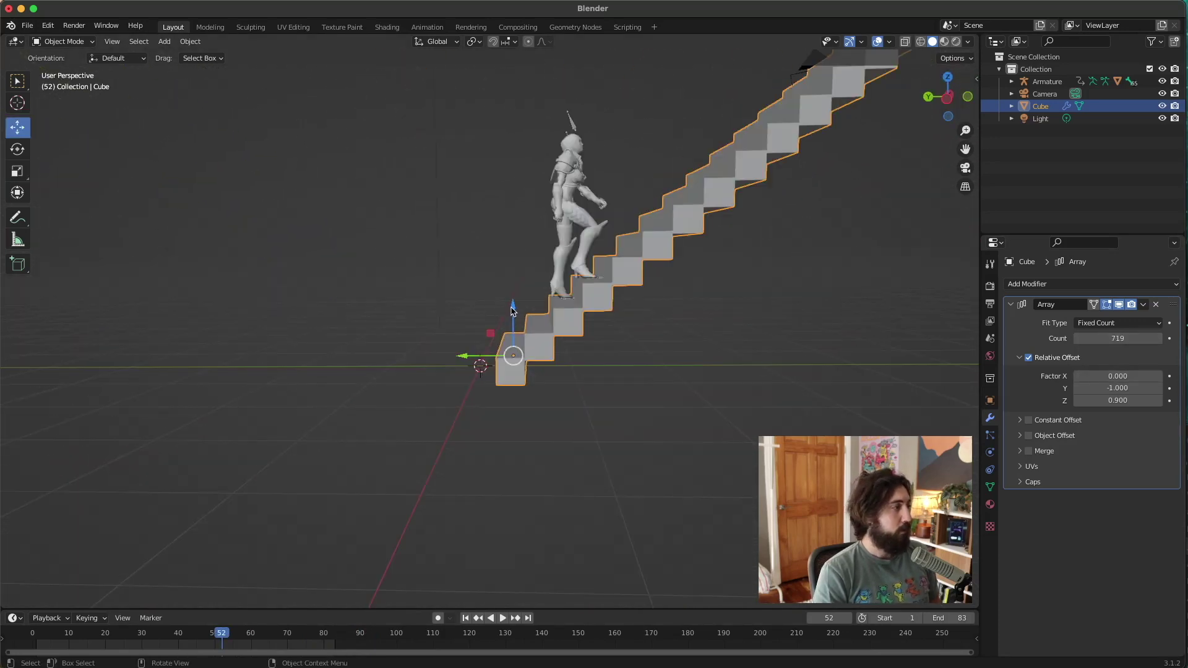
- Slide the staircase along Y and lower it along Z beneath the character
left_click_drag(475, 362, 13, 338)
scroll(251, 328, "down", 3)
middle_click_drag(327, 324, 350, 337)
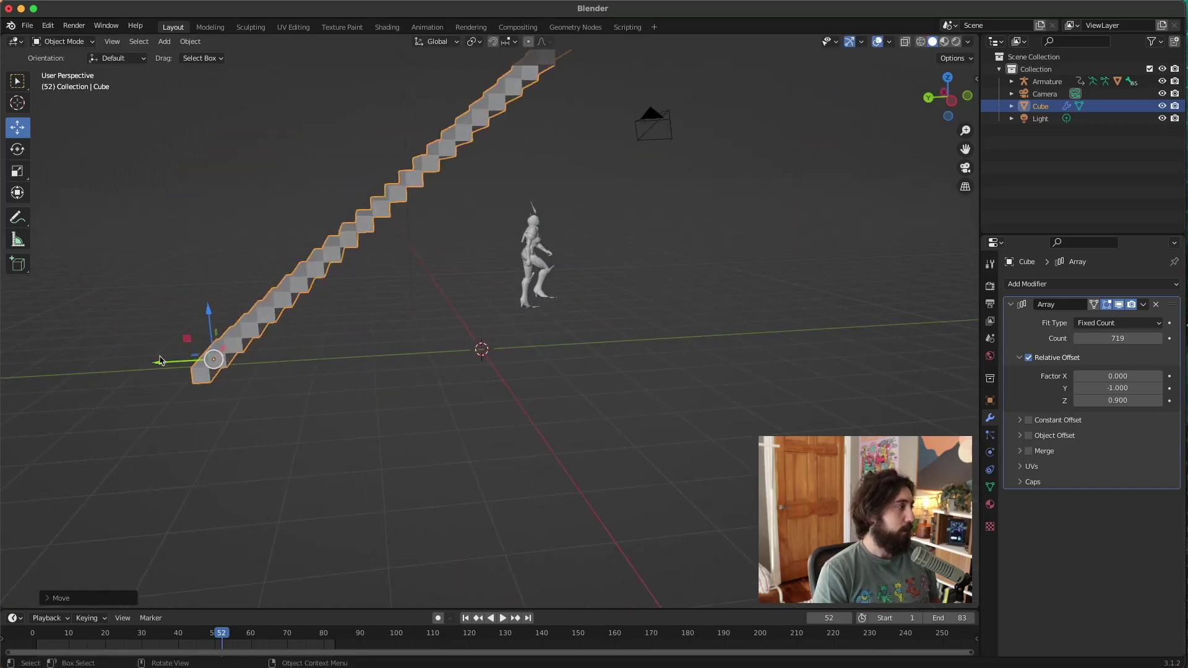
left_click_drag(161, 363, 47, 359)
left_click_drag(105, 320, 182, 59)
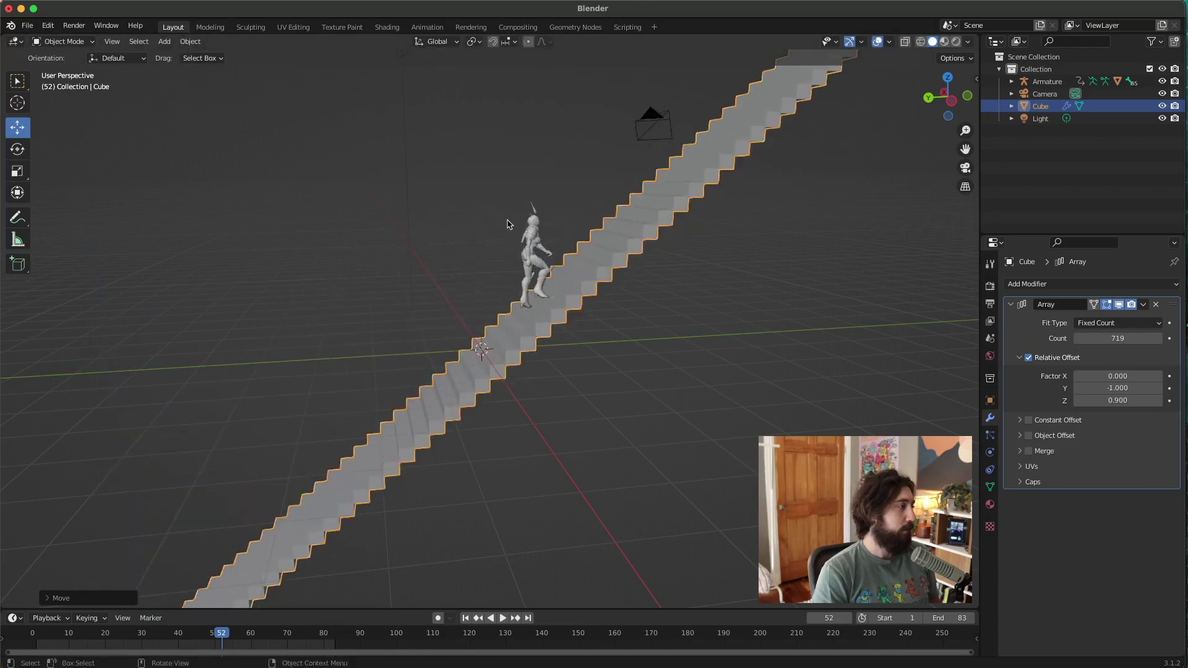
- Fine-tune the staircase's Z height under the character's feet, then deselect it
middle_click_drag(507, 224, 597, 234)
scroll(575, 260, "down", 5)
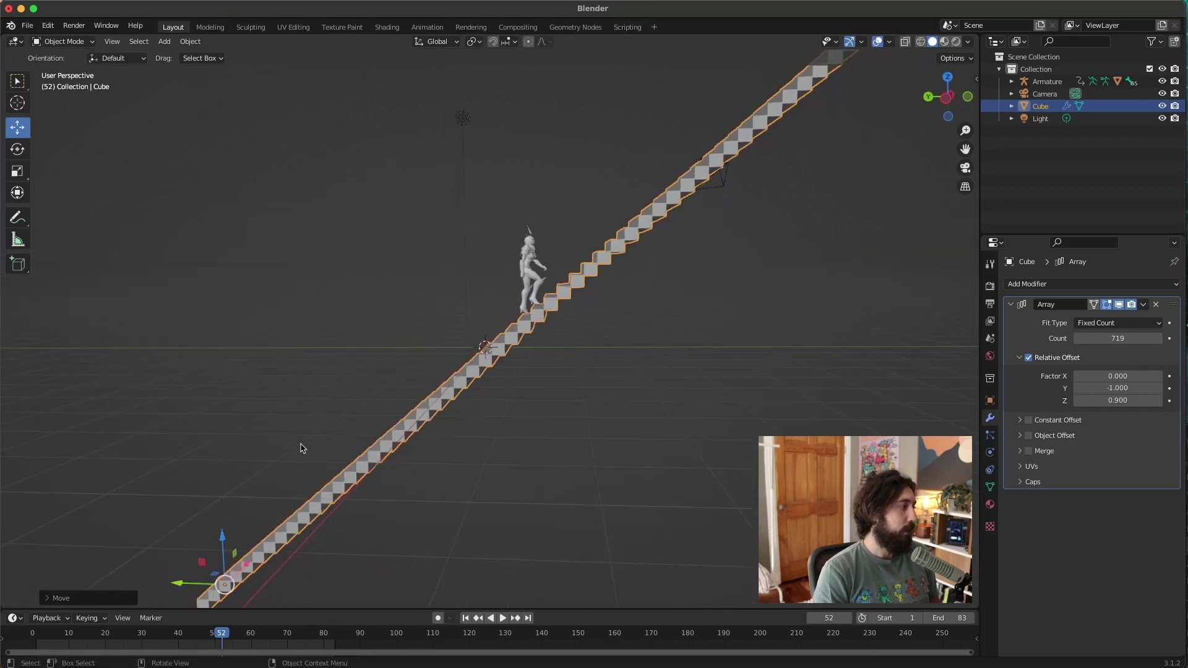
left_click_drag(224, 536, 223, 527)
scroll(500, 241, "up", 1)
scroll(499, 239, "up", 4)
middle_click_drag(523, 234, 542, 243)
scroll(533, 266, "down", 4)
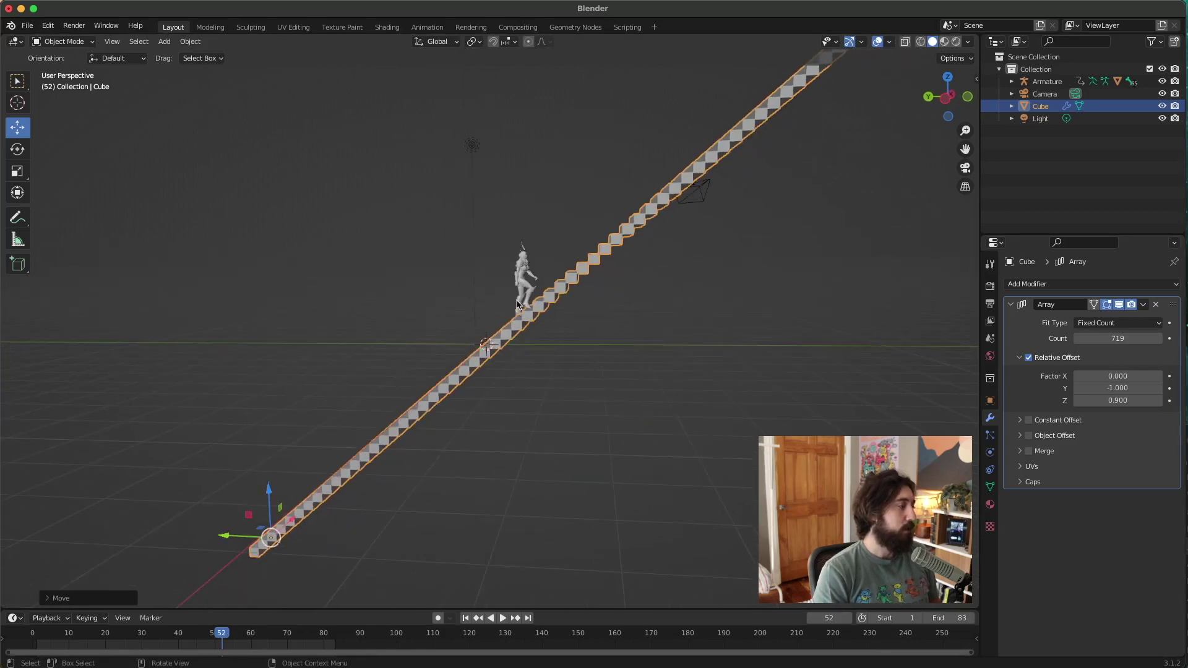
left_click_drag(268, 493, 266, 491)
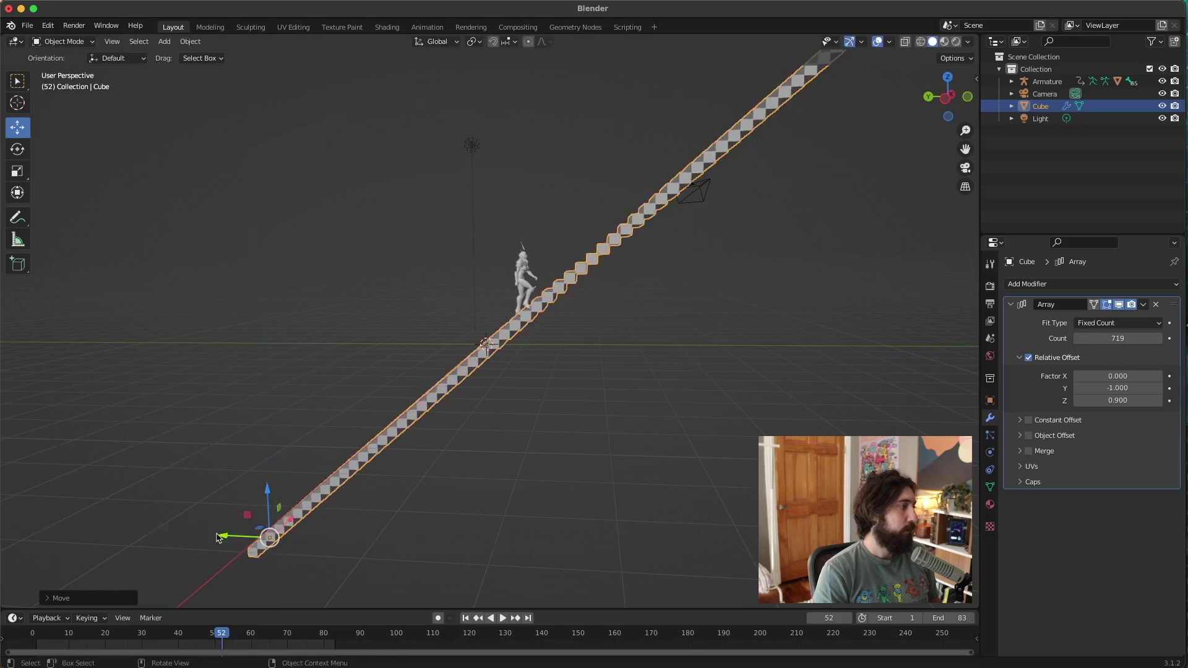
left_click(408, 273)
scroll(501, 237, "up", 4)
key("space")
scroll(532, 239, "up", 2)
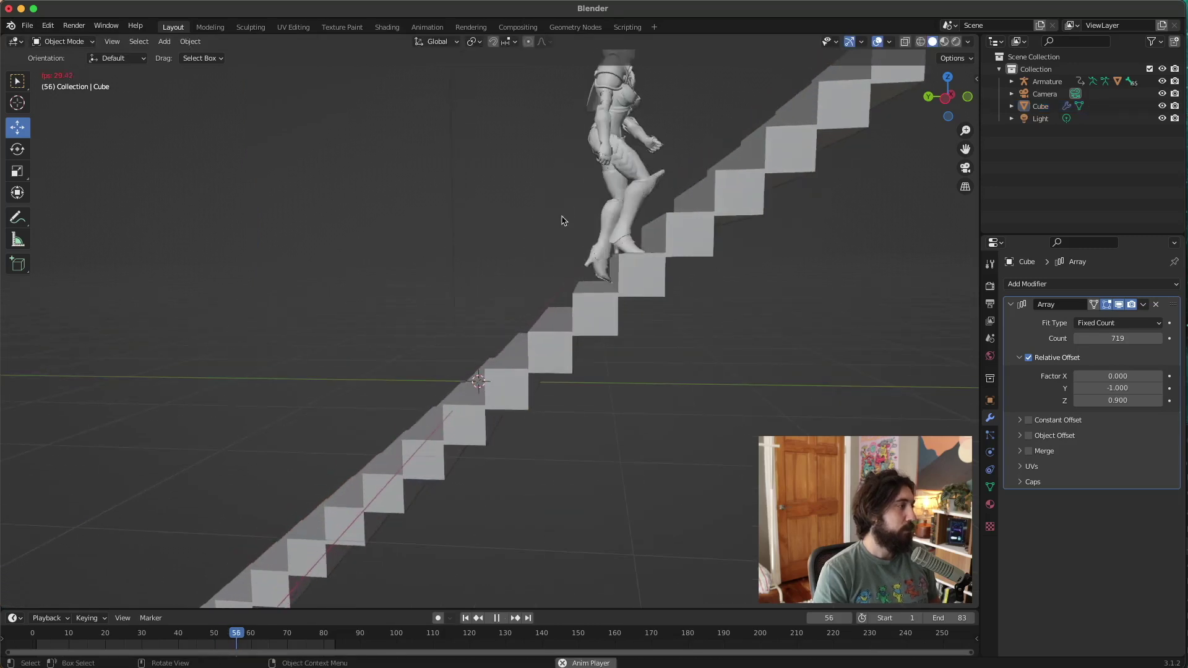
scroll(530, 244, "up", 2)
mouse_move(534, 242)
middle_mouse_down()
mouse_move(565, 215)
mouse_move(536, 231)
middle_mouse_up()
key("space")
scroll(730, 255, "down", 5)
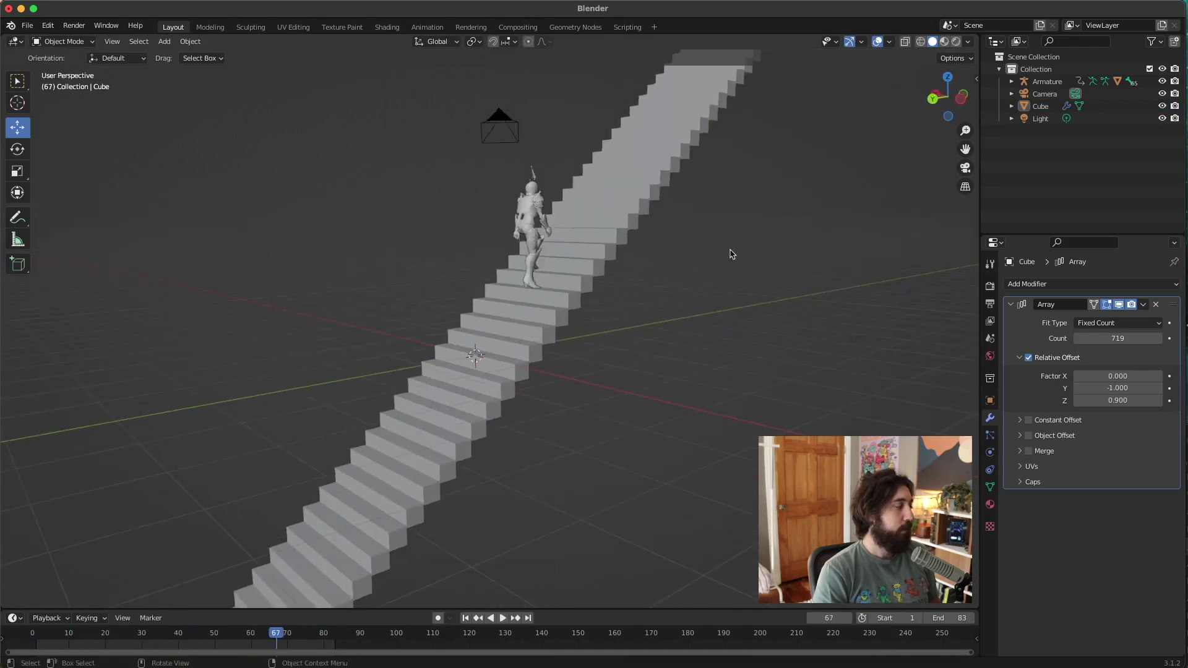
middle_click_drag(732, 254, 642, 245)
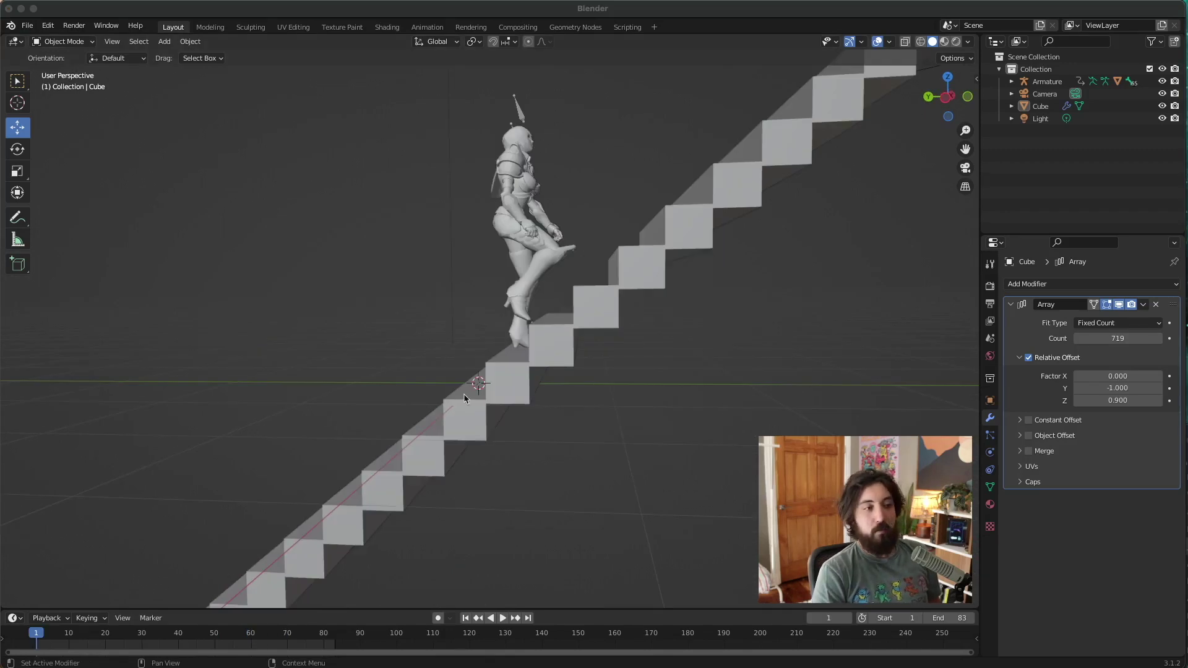
scroll(687, 343, "down", 4)
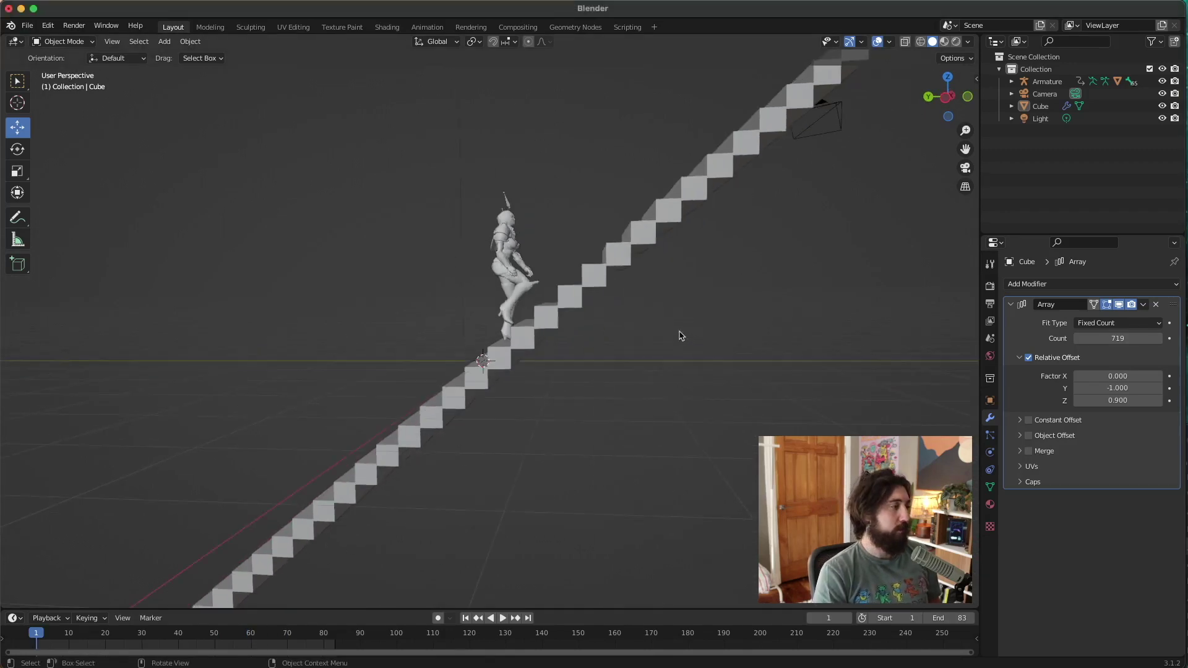
middle_click_drag(681, 334, 384, 429)
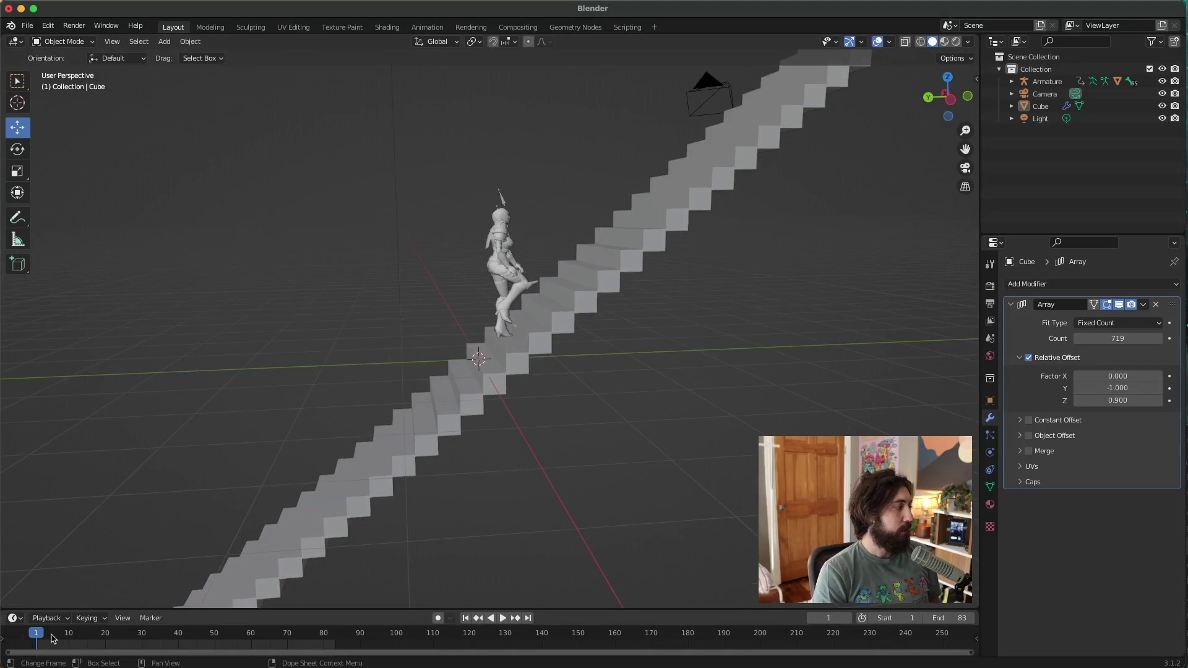
key("space")
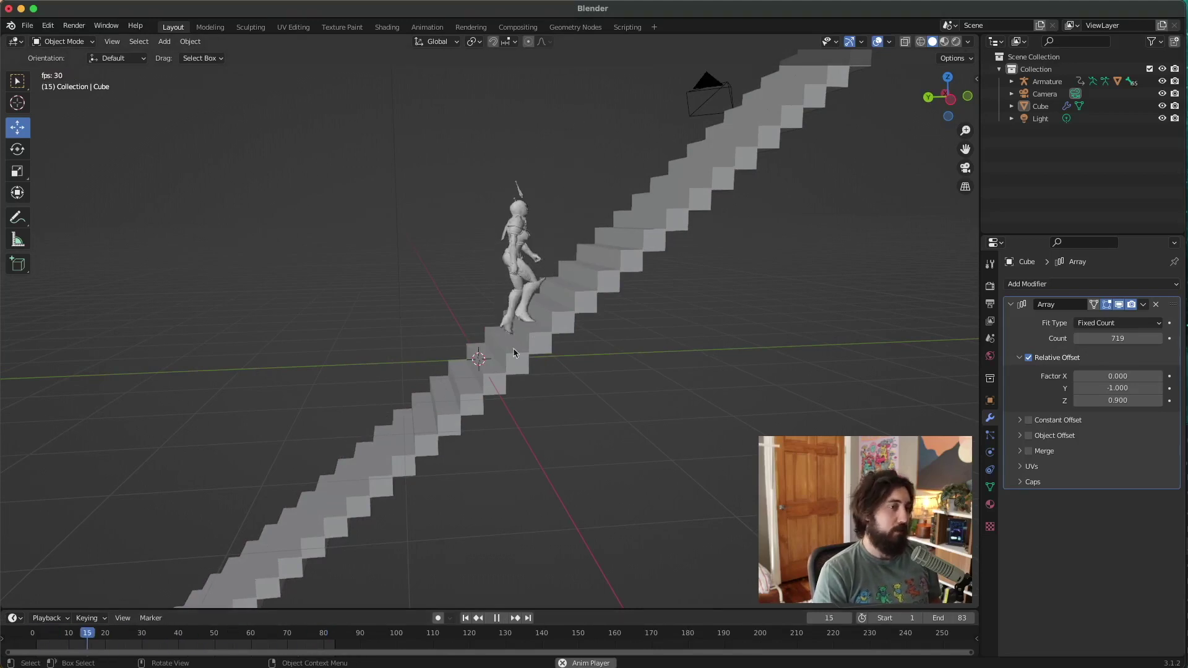
key("Escape")
left_click(55, 633)
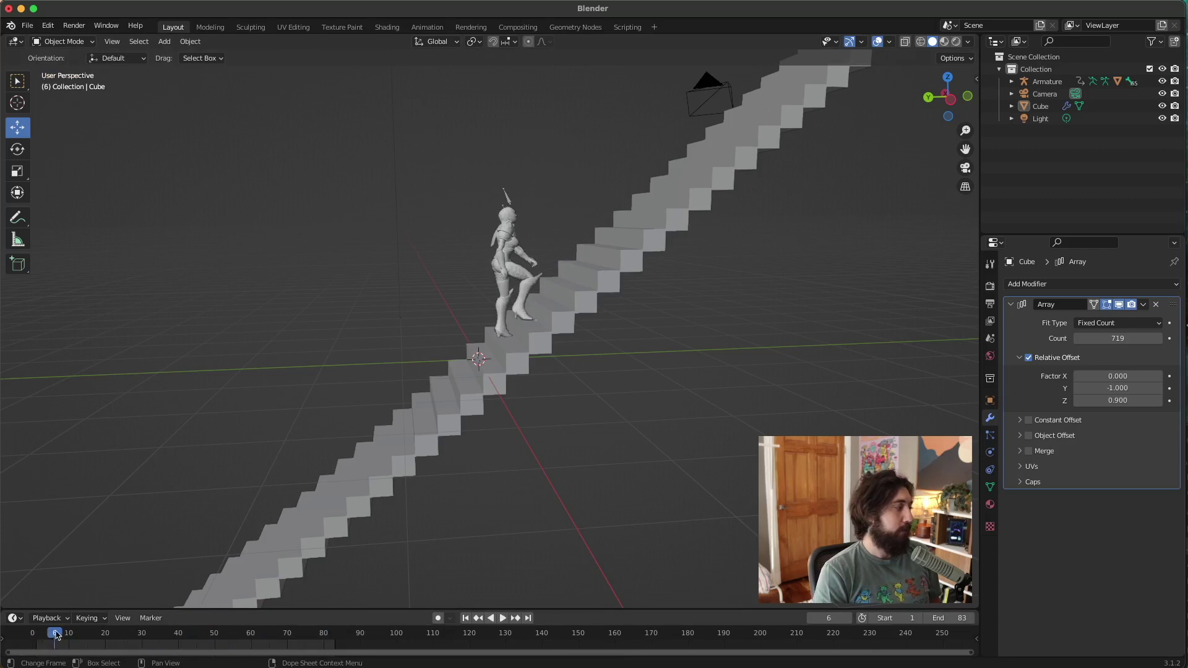
left_click_drag(52, 636, 41, 644)
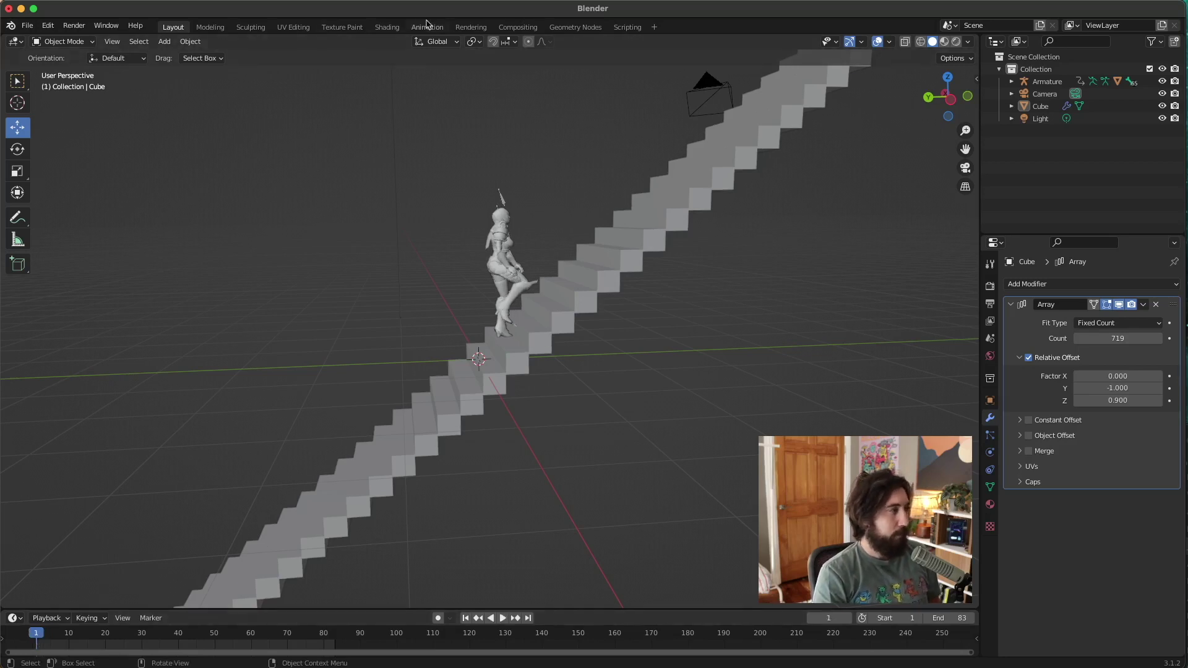
- Add a plain-axes empty to the scene and name it Movement
left_click(162, 44)
mouse_move(168, 54)
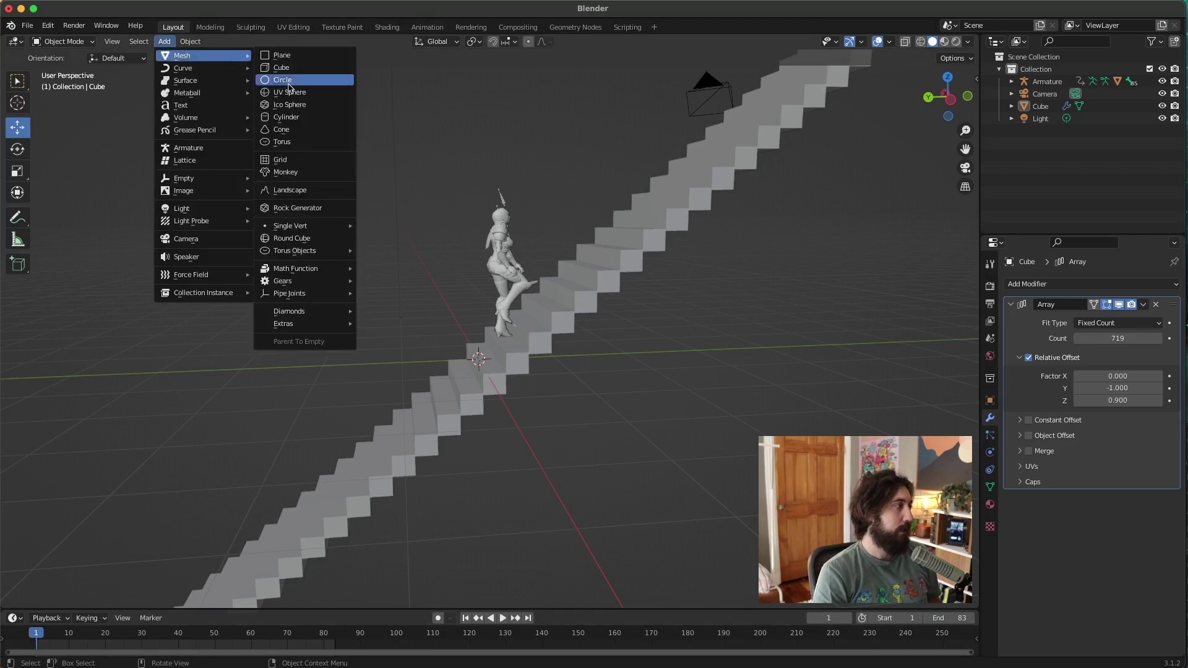
mouse_move(206, 179)
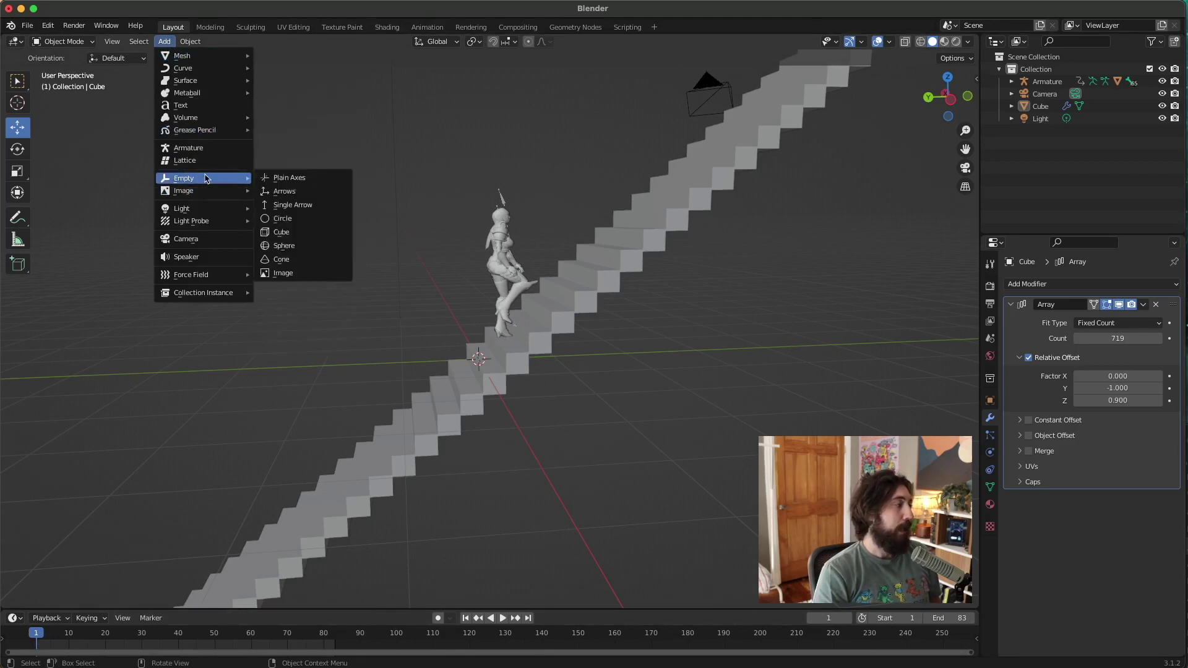
left_click(290, 175)
mouse_move(698, 375)
middle_mouse_down()
mouse_move(651, 358)
mouse_move(694, 365)
middle_mouse_up()
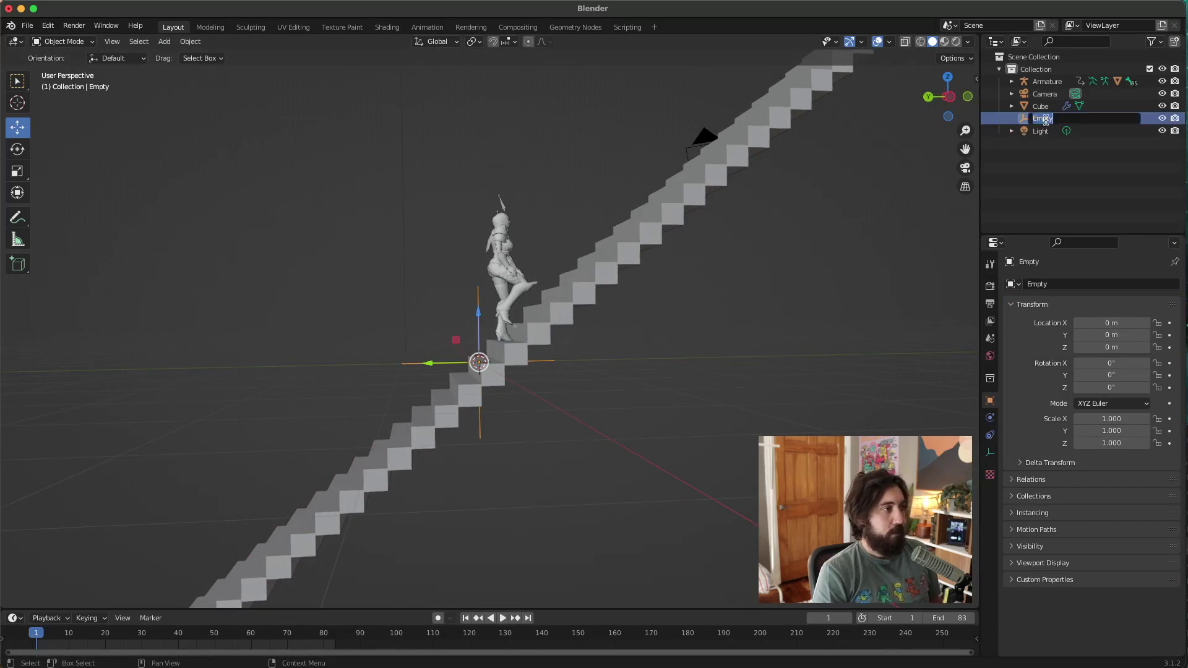
key("Return")
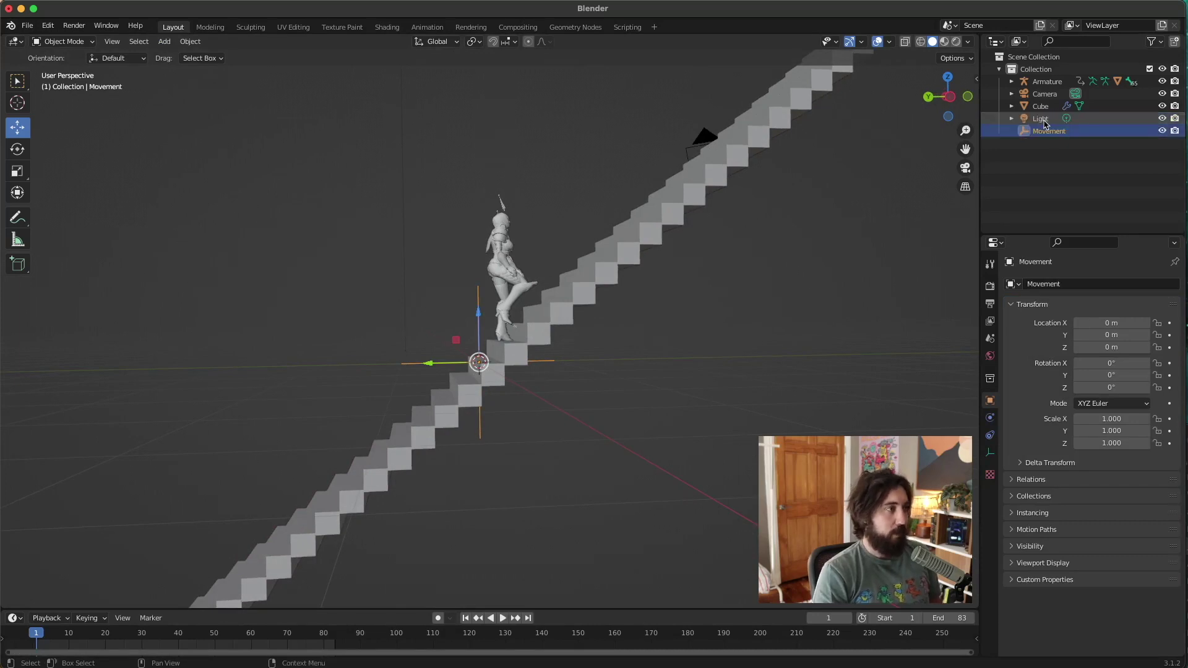
- Rename the armature to the character's name and parent the stair Cube to Movement
left_click(1041, 106)
left_click(1066, 106)
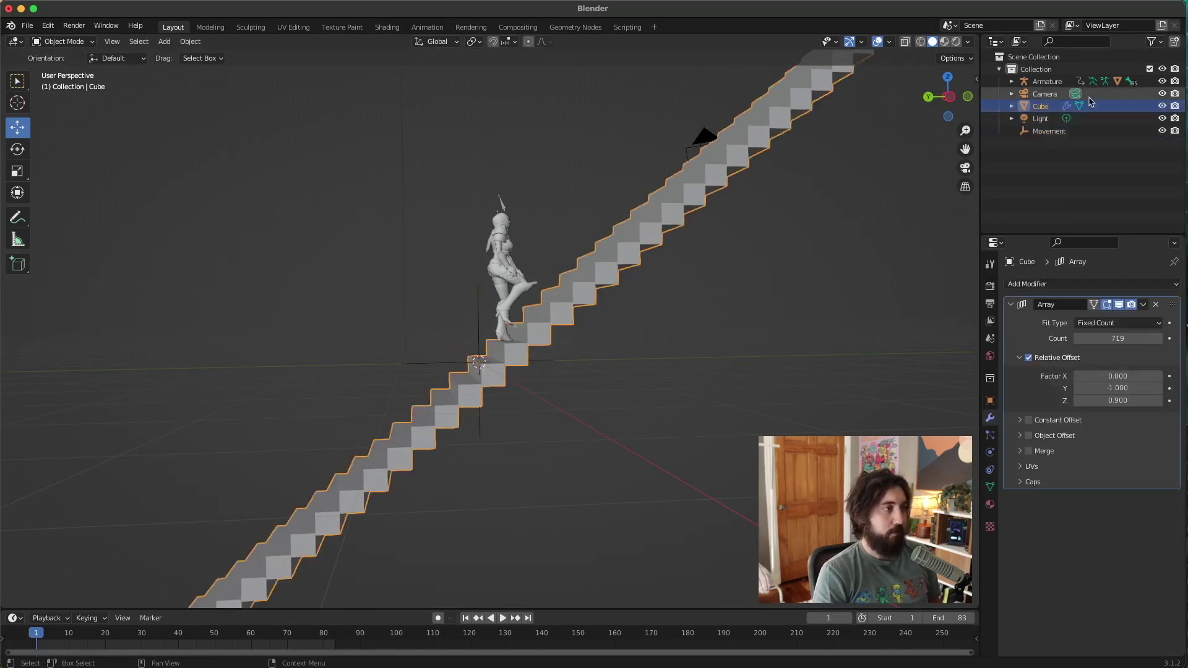
left_click(1049, 83, "ctrl")
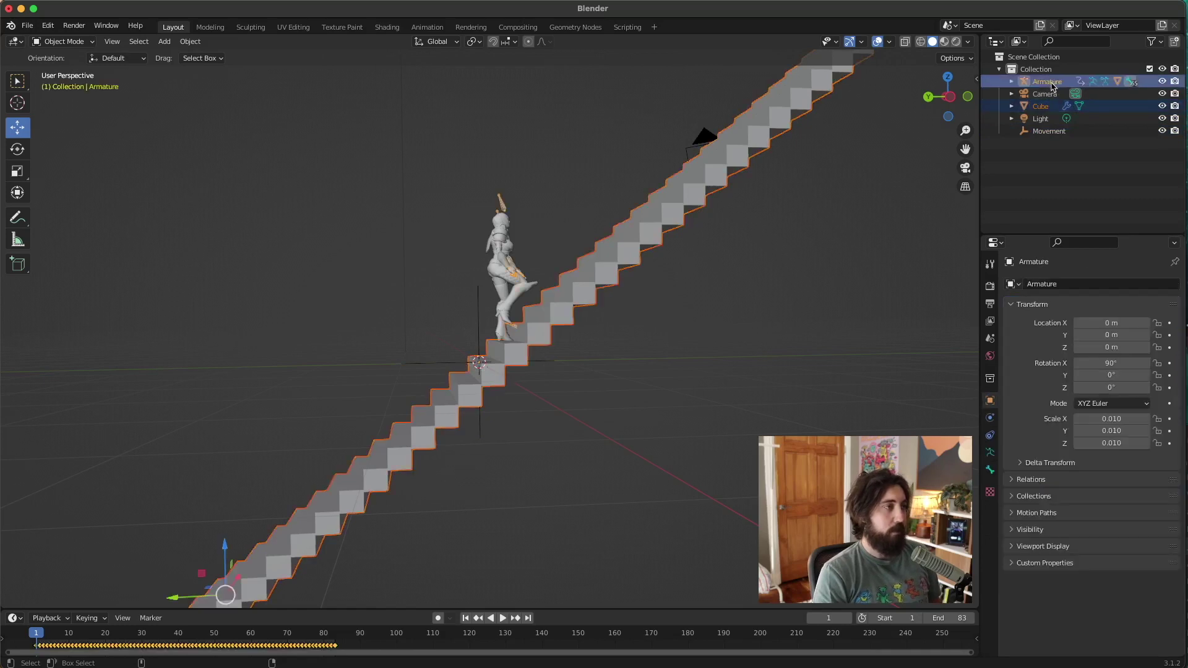
left_click(1057, 178)
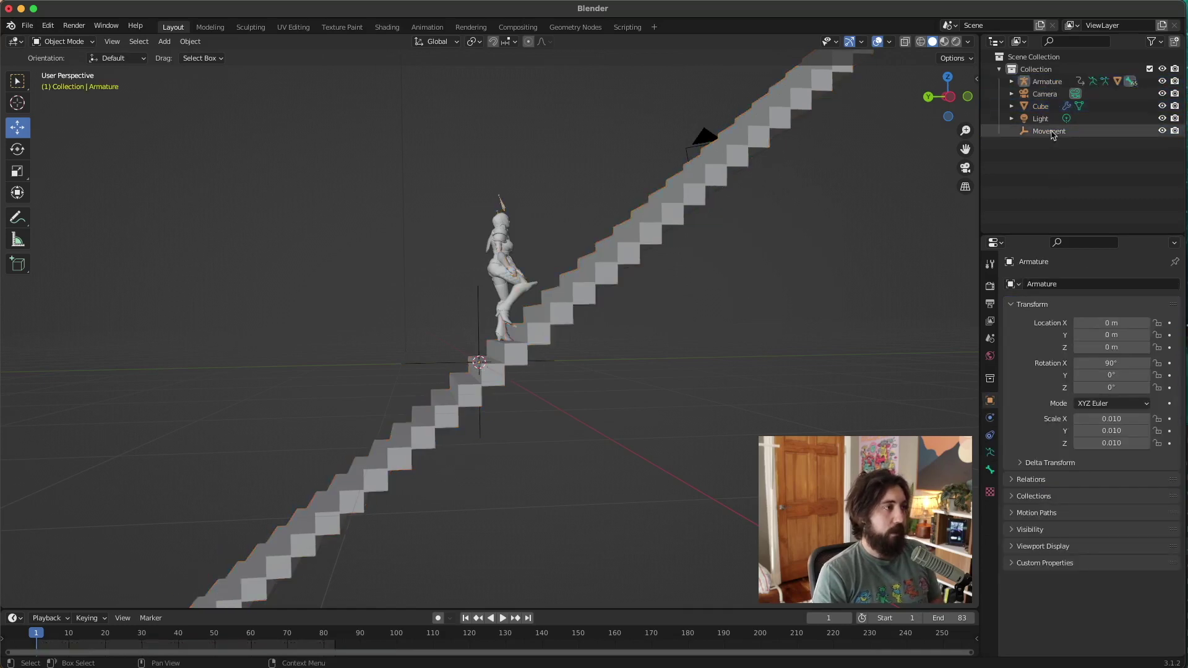
left_click(1048, 83)
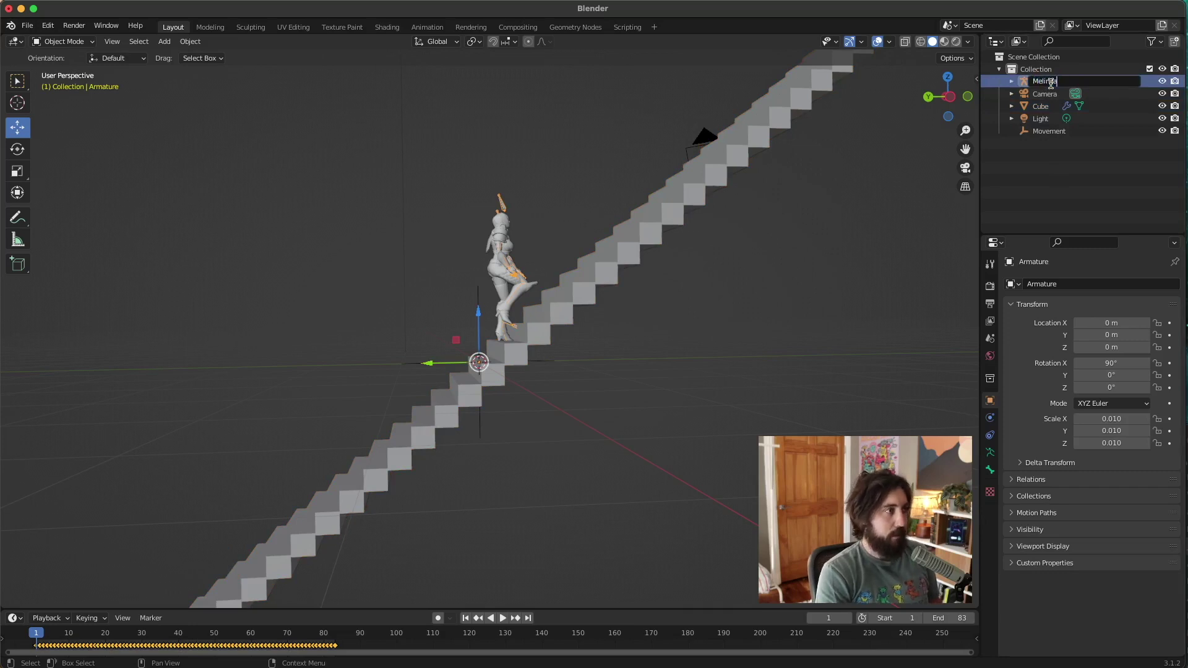
type("Melinda")
key("Return")
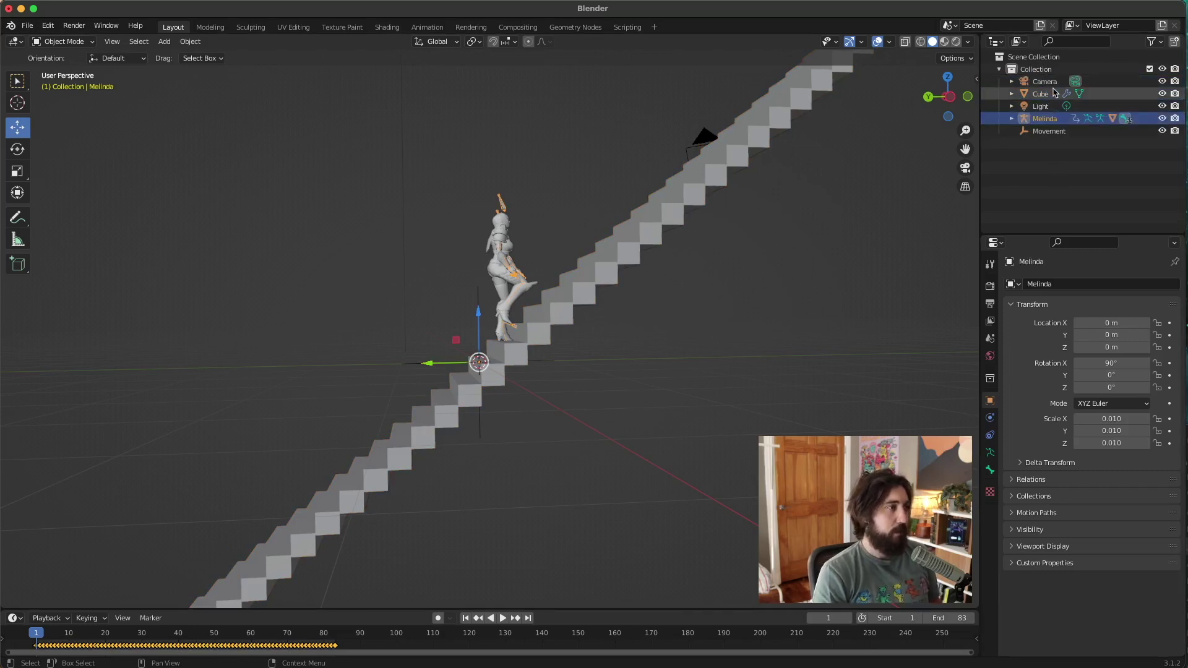
left_click_drag(1047, 94, 1052, 132)
left_click(1045, 108)
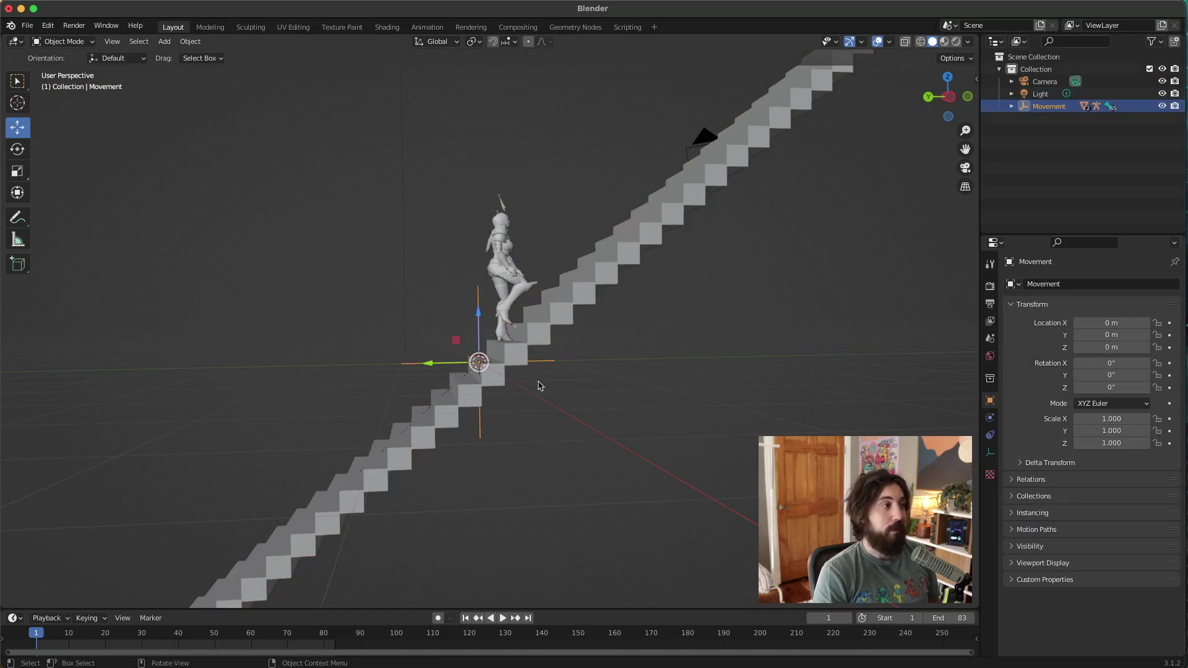
- Keyframe the Movement empty's location at 0 m on frame 1
middle_click_drag(570, 313, 482, 331)
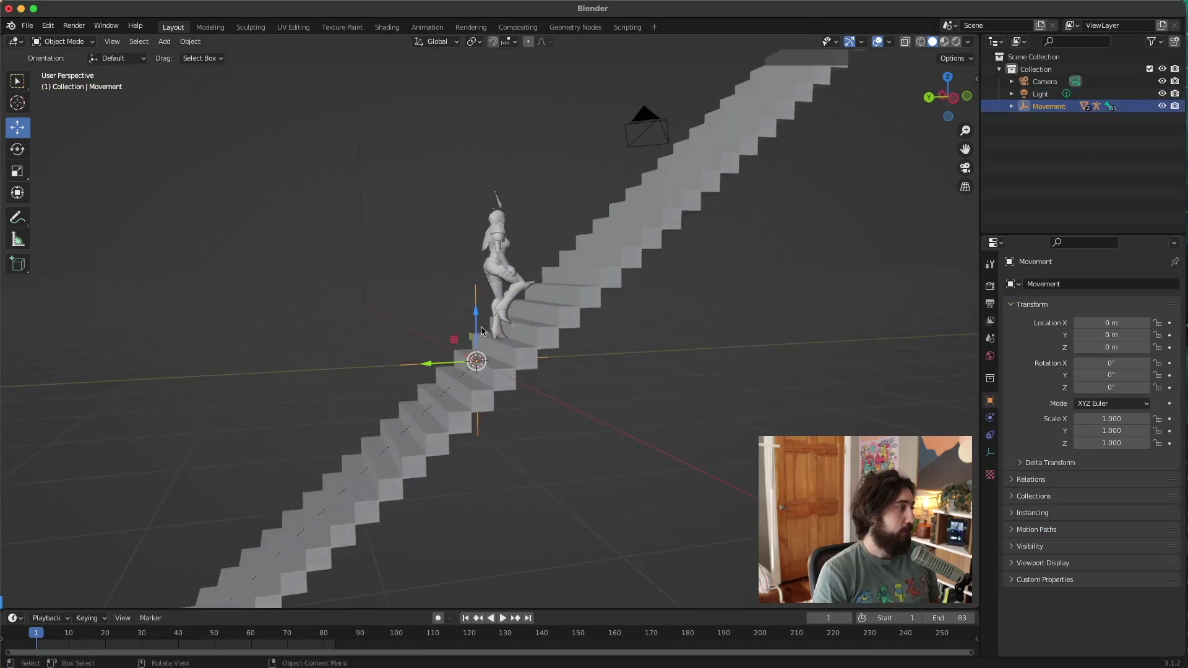
key("space")
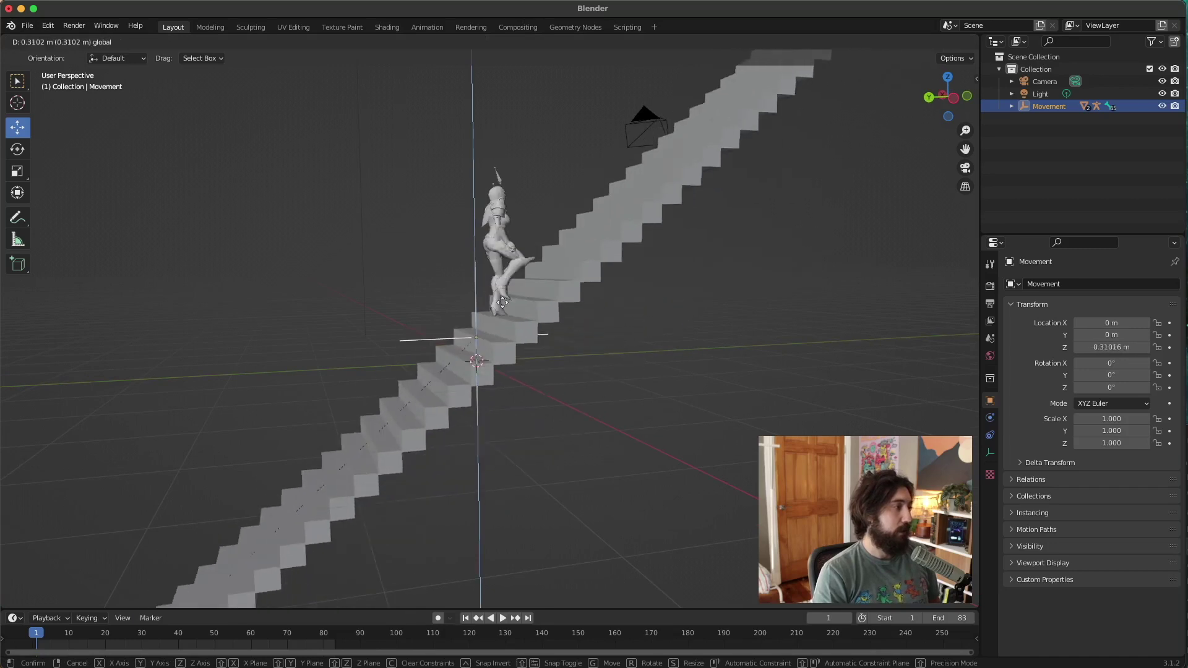
key("Escape")
middle_click_drag(512, 339, 591, 344)
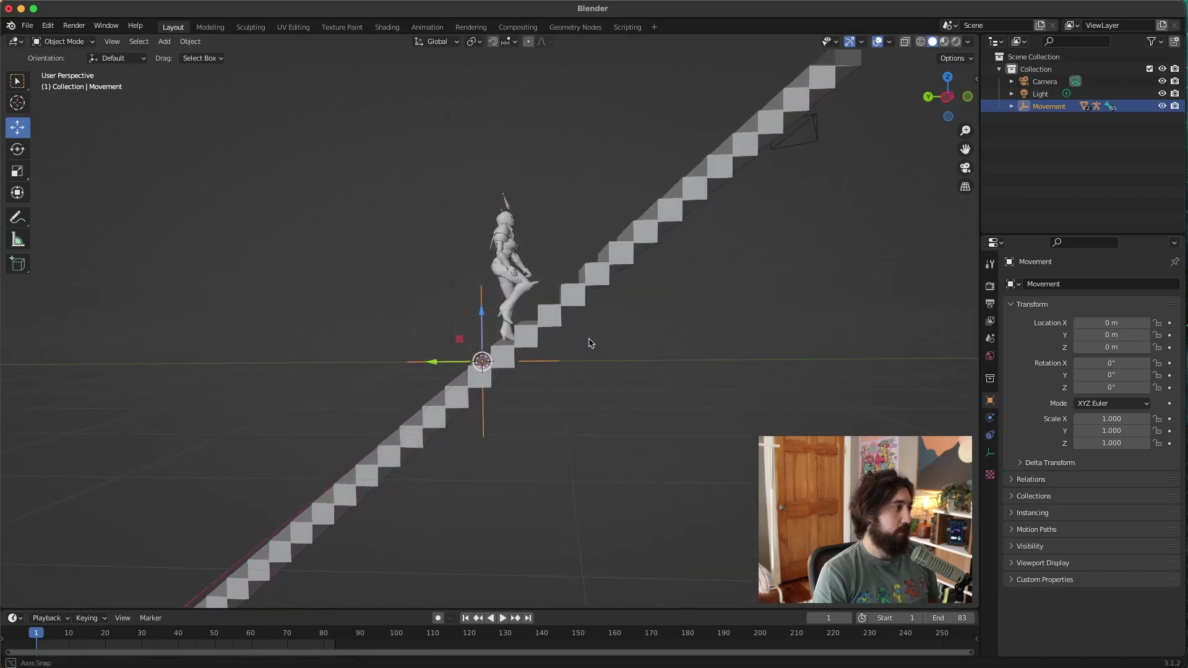
middle_click_drag(362, 365, 362, 287)
key("i")
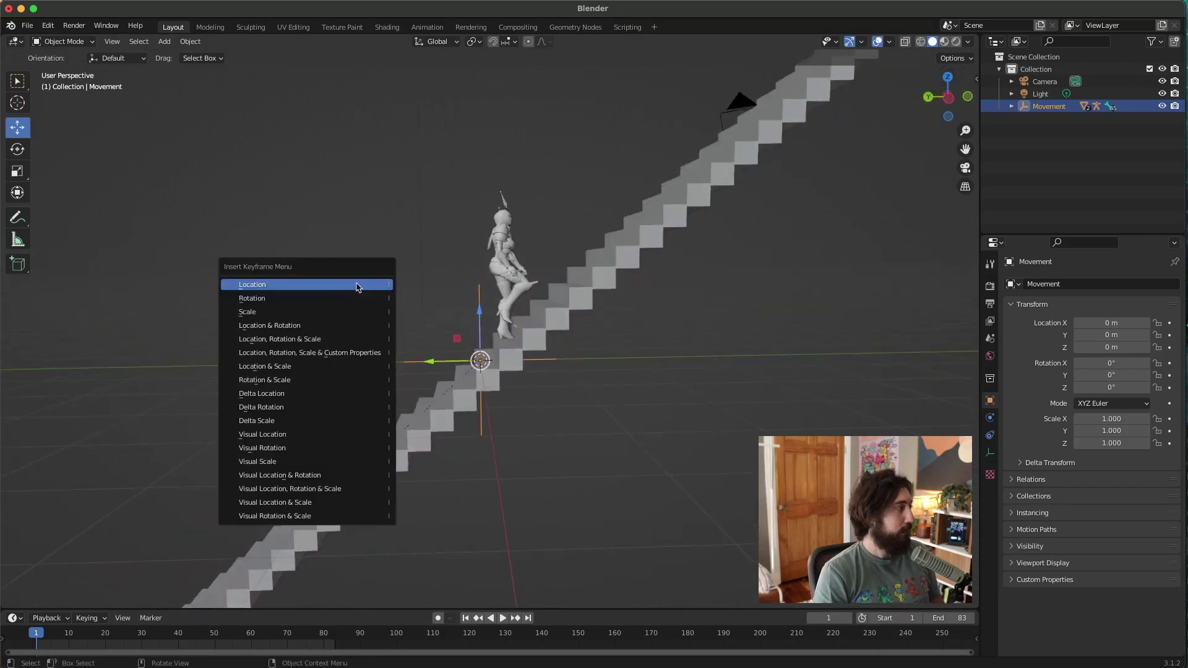
left_click(287, 285)
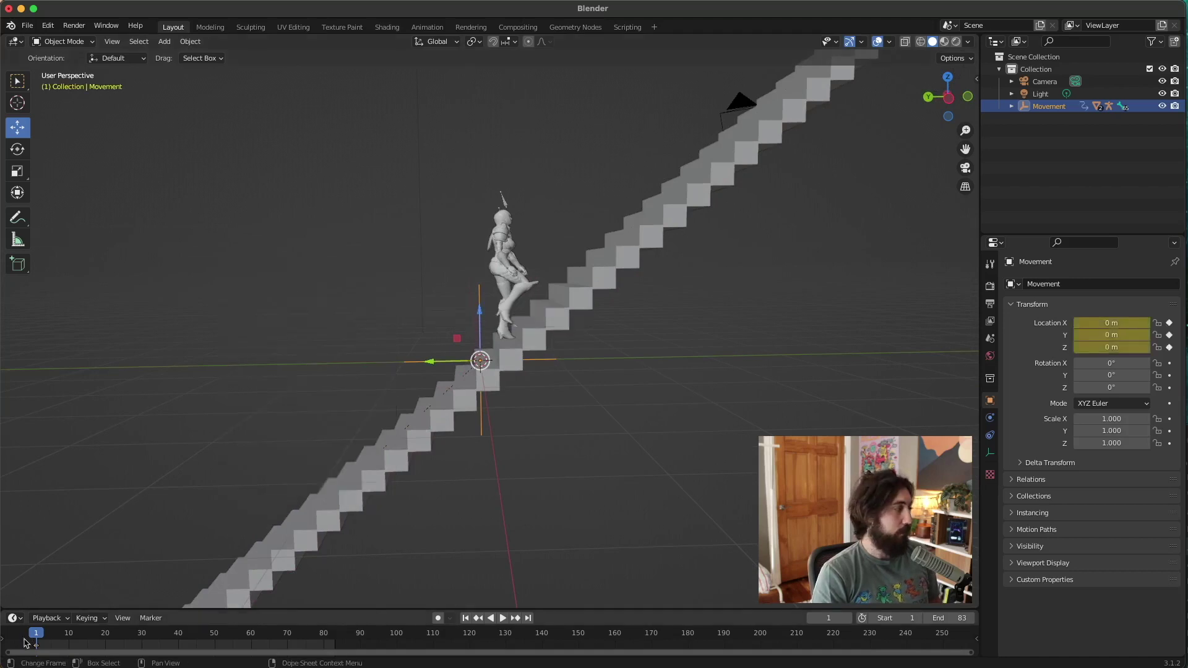
- Scrub the walk cycle forward to frame 82
mouse_move(39, 636)
left_mouse_down()
mouse_move(102, 636)
mouse_move(36, 636)
left_mouse_up()
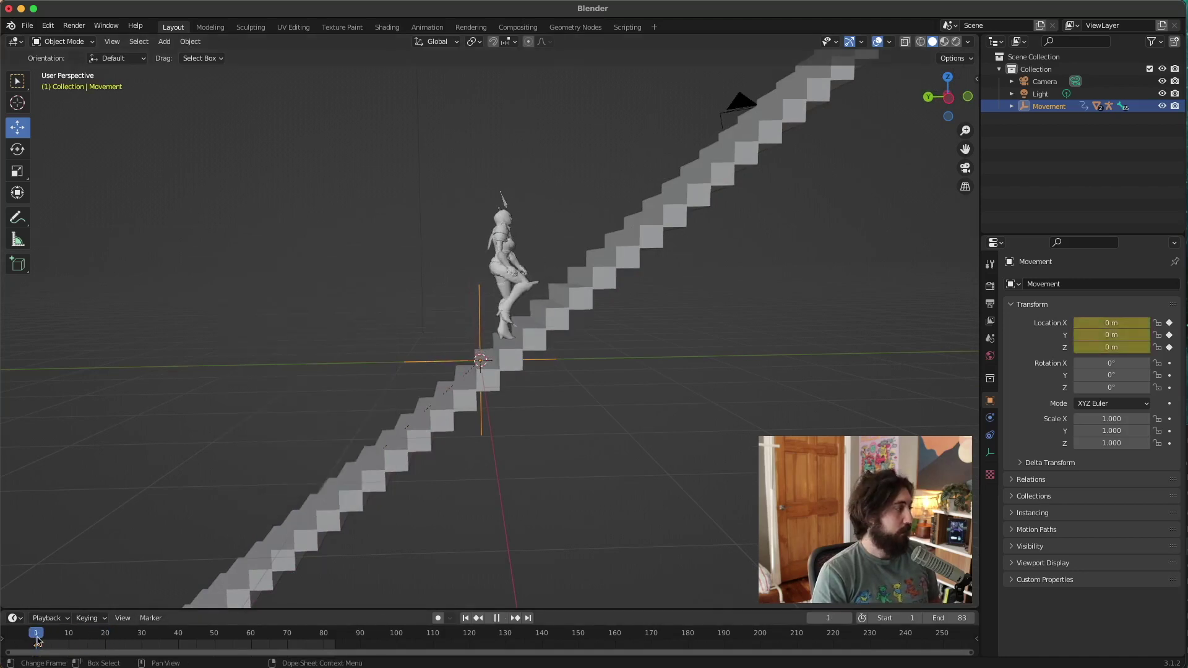
scroll(415, 411, "up", 2)
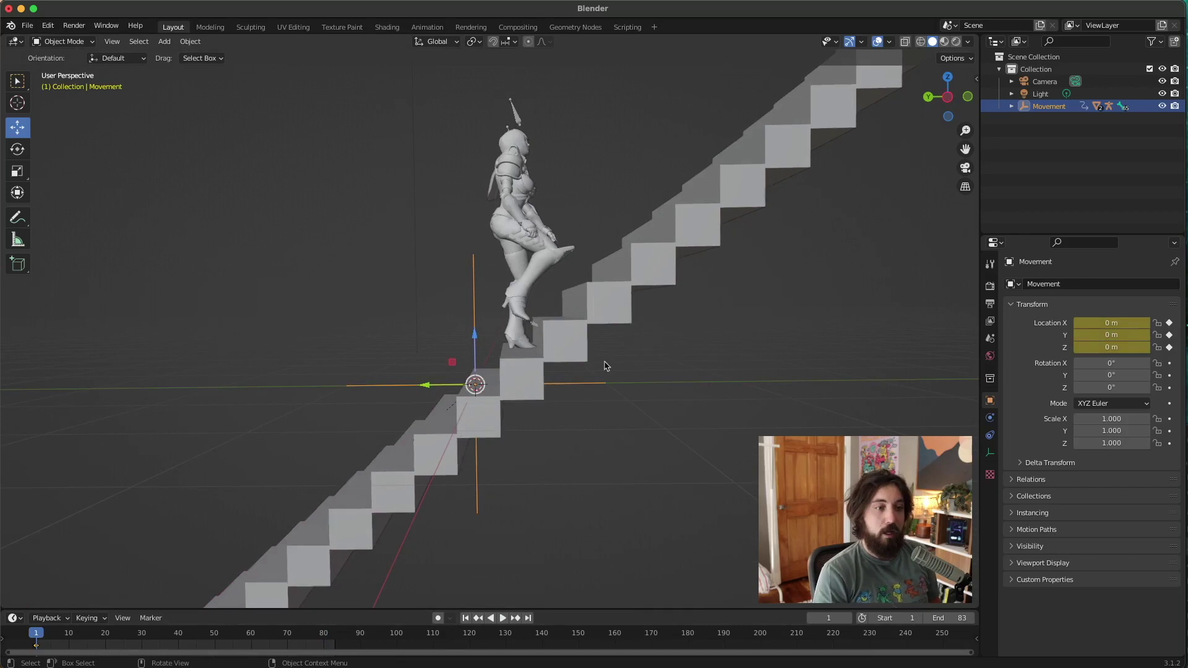
middle_click_drag(452, 354, 396, 408)
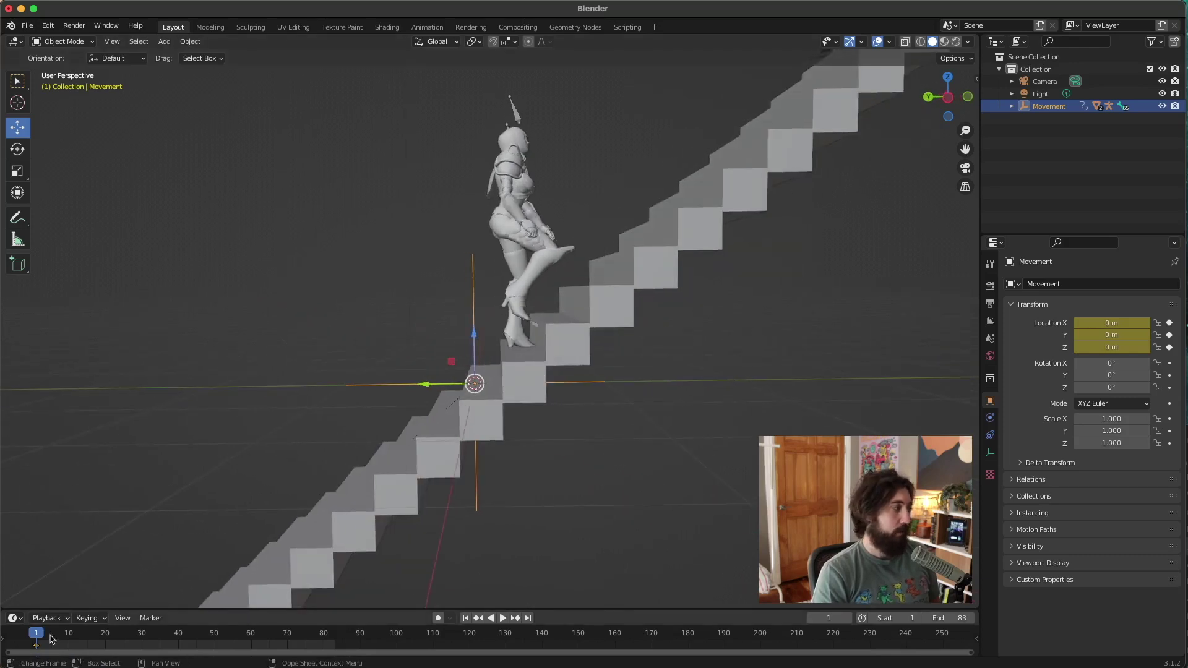
left_click_drag(53, 639, 331, 644)
middle_click_drag(668, 245, 640, 220)
- Move the empty to Y 1.3185 m, Z -0.93795 m and keyframe its location
middle_click_drag(503, 398, 424, 392)
left_click_drag(411, 386, 238, 396)
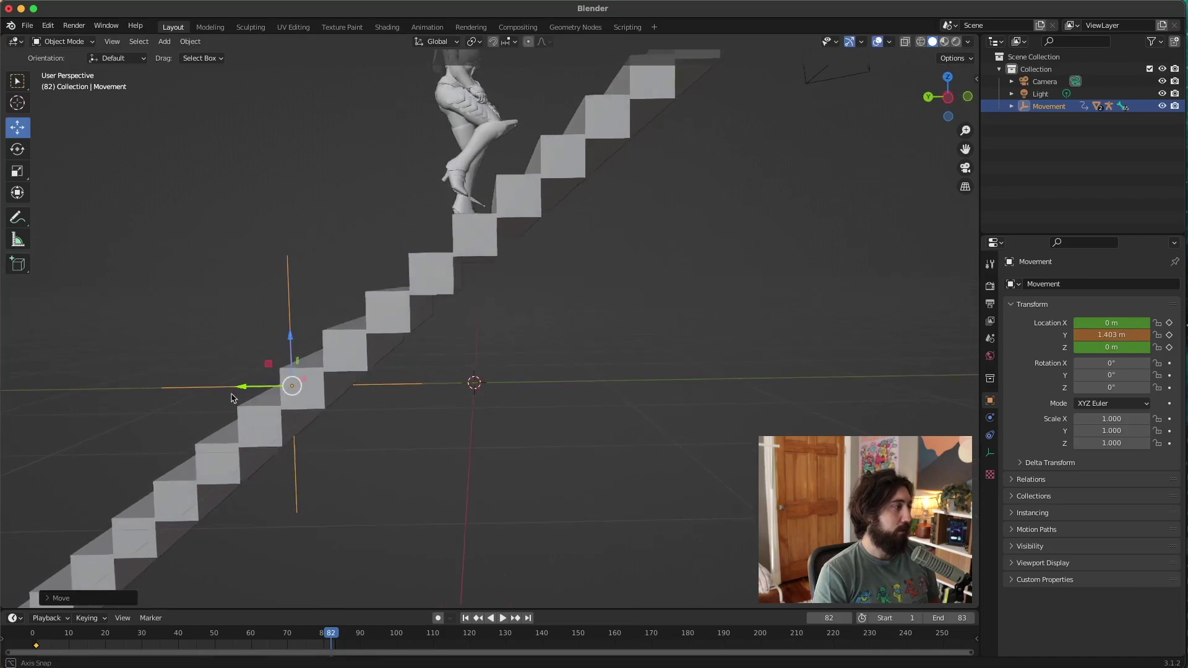
left_click_drag(296, 335, 300, 451)
middle_click_drag(300, 451, 298, 441)
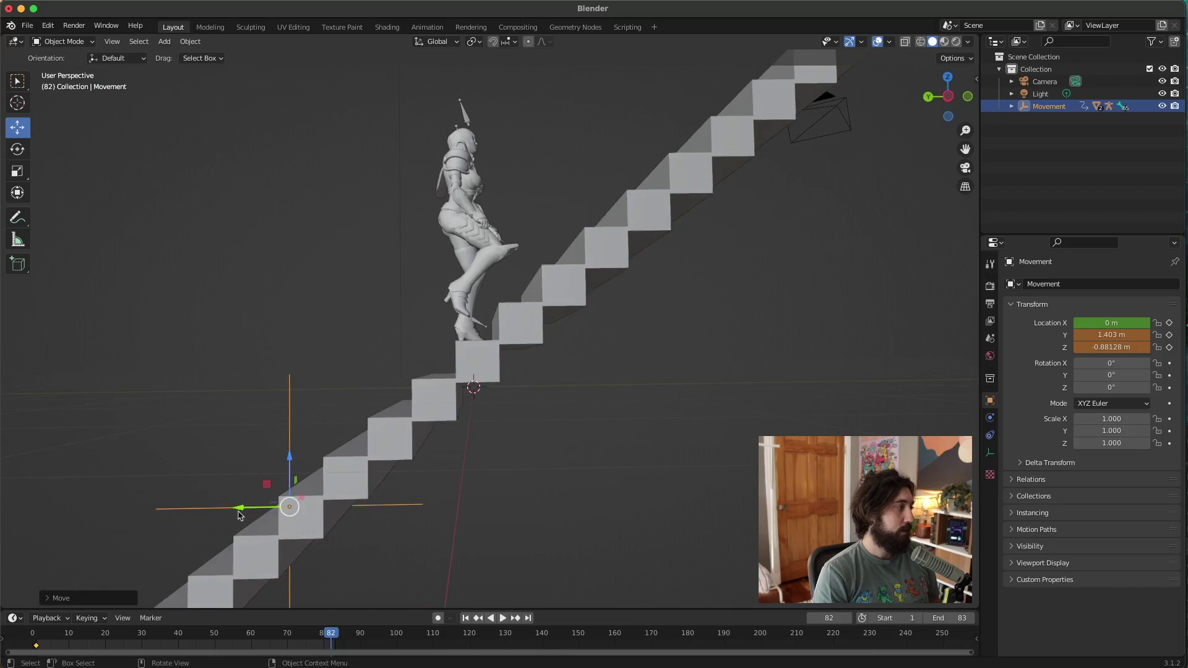
left_click_drag(239, 510, 250, 509)
middle_click_drag(317, 444, 336, 440)
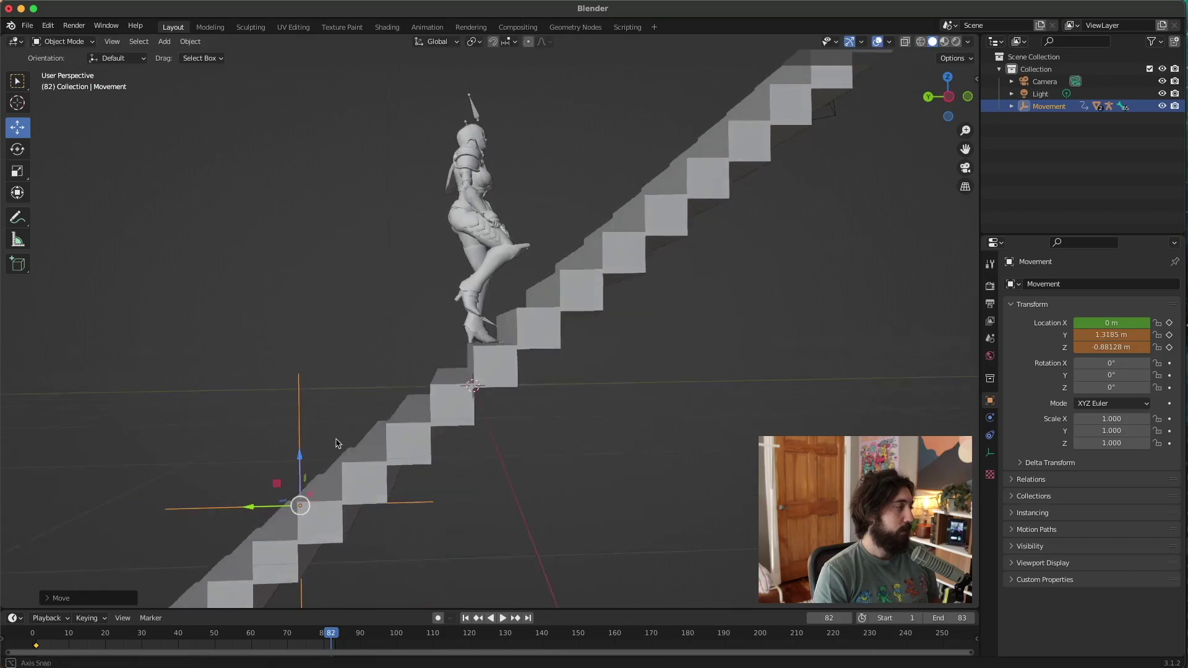
left_click_drag(338, 443, 334, 446)
middle_click_drag(334, 446, 312, 454)
left_click_drag(303, 458, 303, 467)
mouse_move(315, 354)
middle_mouse_down()
mouse_move(315, 331)
mouse_move(331, 339)
middle_mouse_up()
key("i")
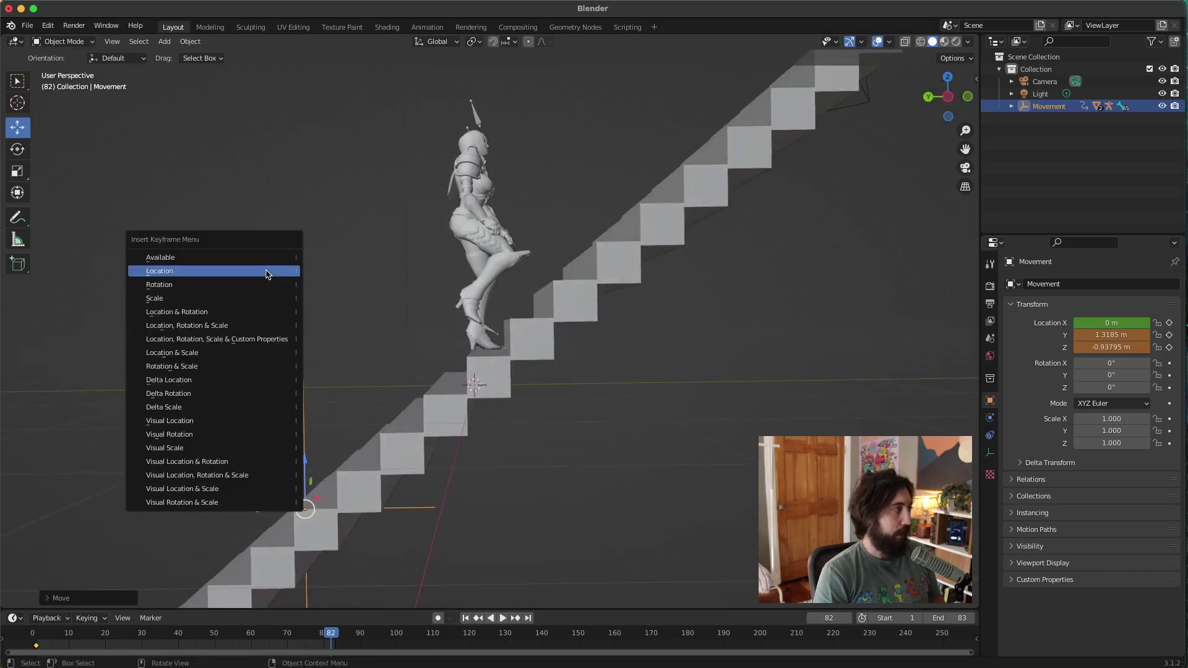
left_click(265, 275)
- Play the stair walk from the start to preview the motion
left_click(39, 636)
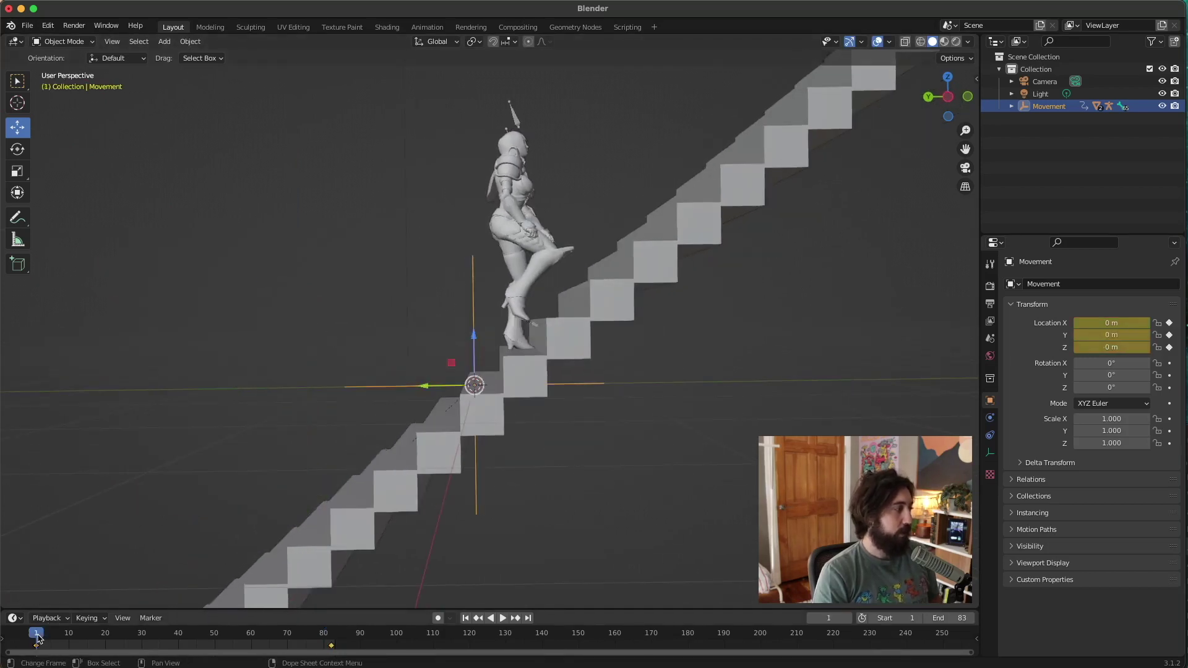
key("space")
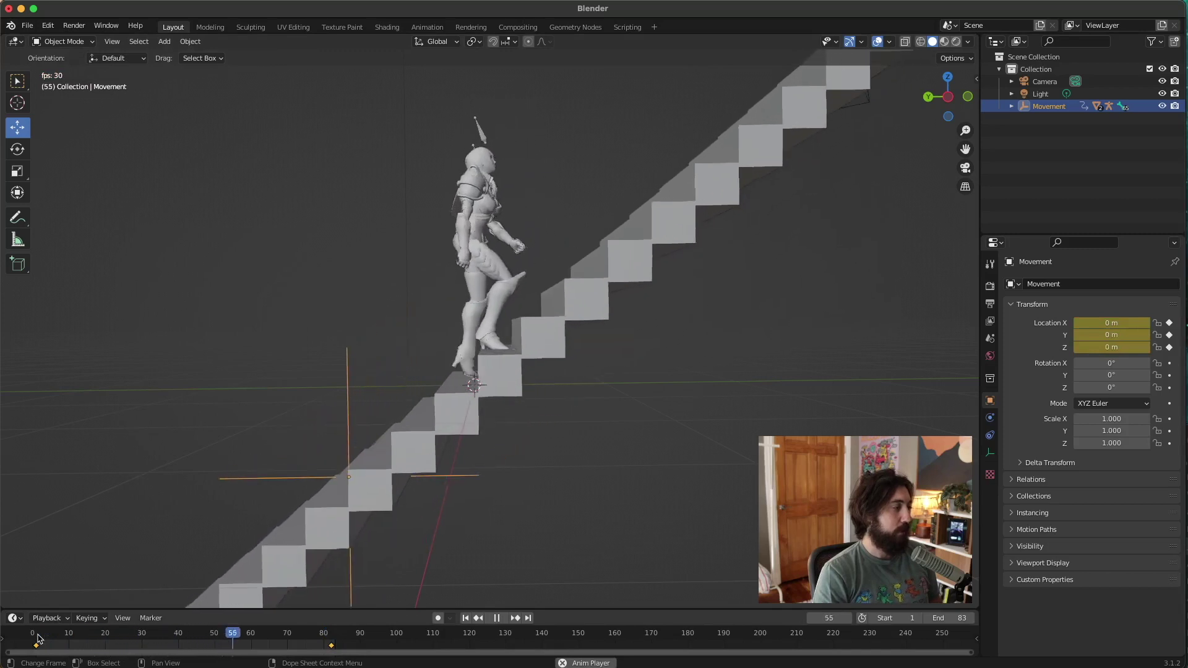
key("space")
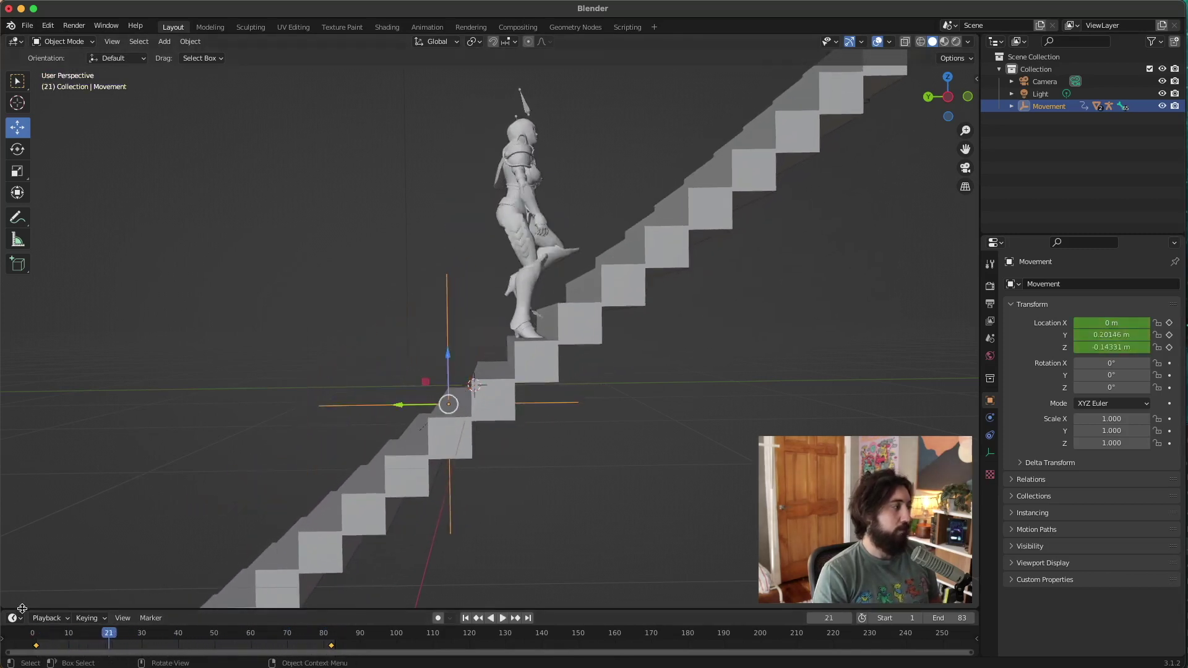
left_click(50, 618)
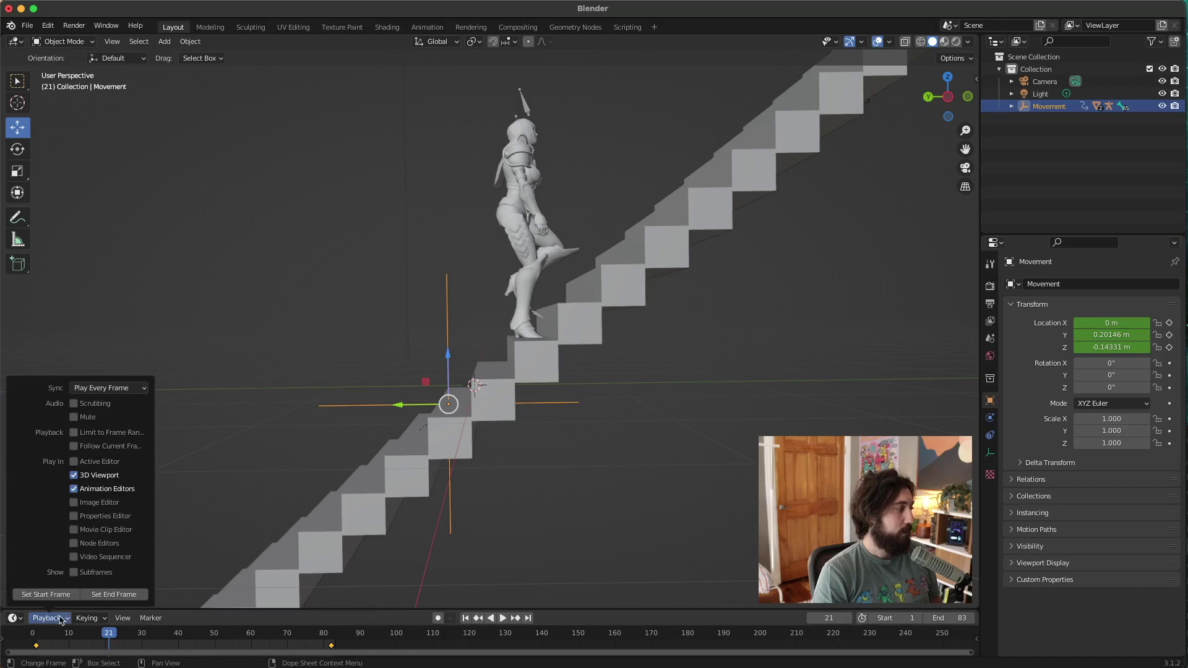
left_click(13, 618)
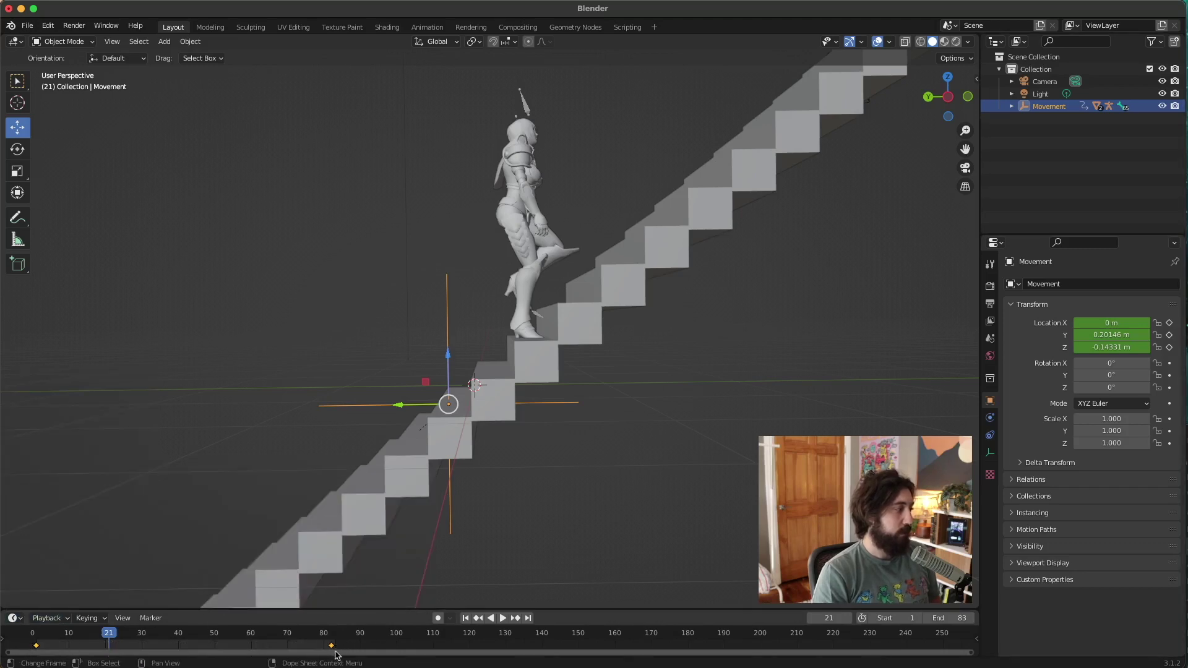
- Set the Movement keyframes' interpolation mode to Linear
right_click(332, 649)
mouse_move(307, 554)
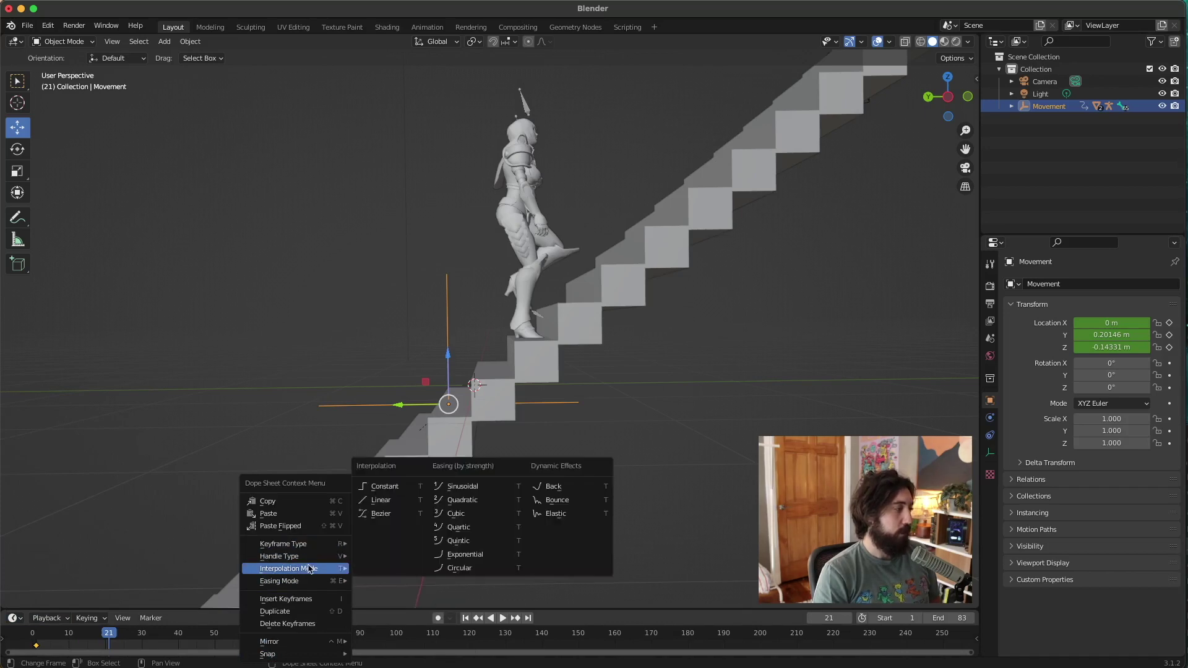
left_click(396, 501)
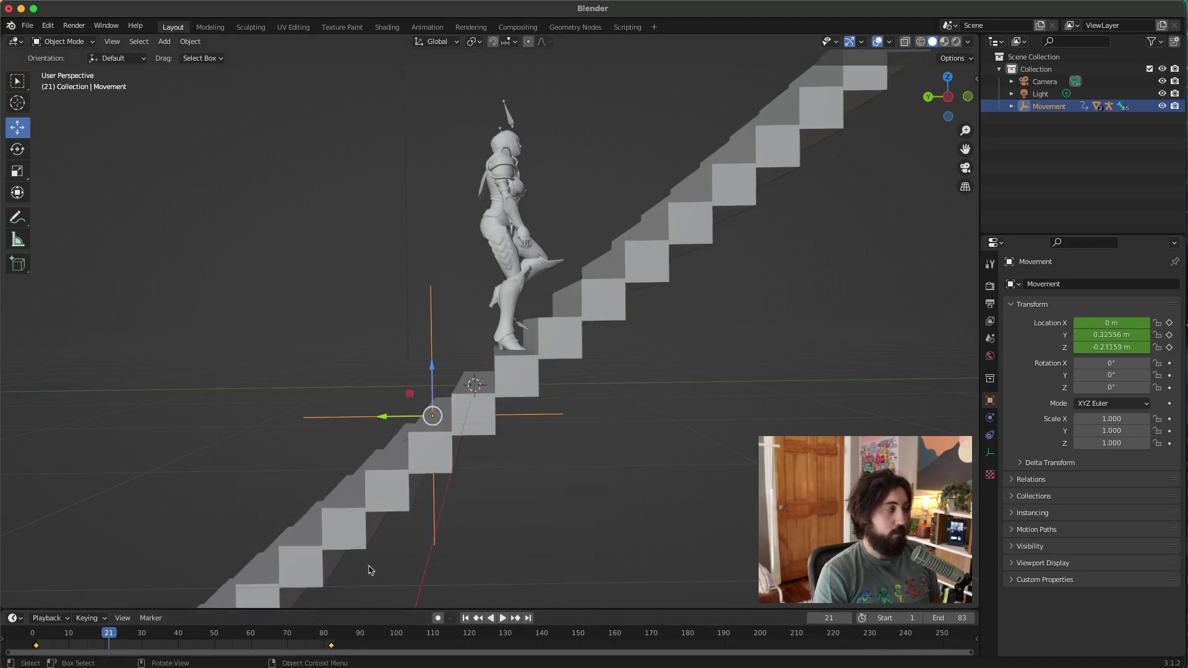
- Play and scrub the loop, comparing the stairs at frames 1 and 82
left_click(36, 636)
key("space")
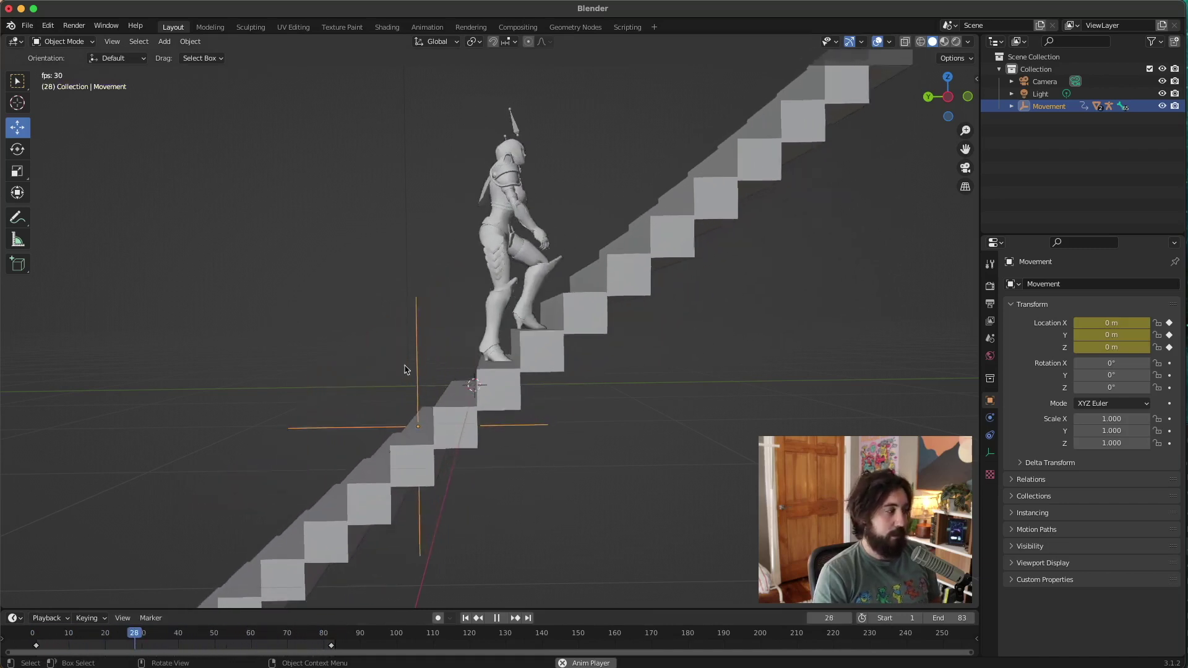
key("space")
left_click(38, 641)
key("space")
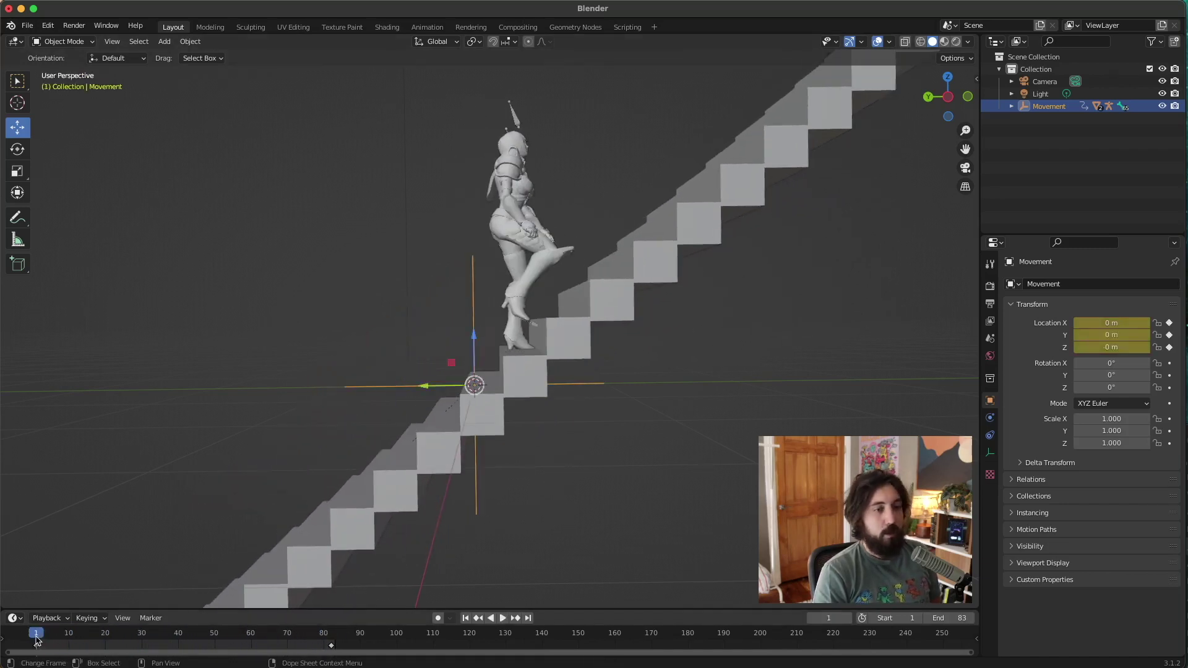
left_click_drag(37, 638, 333, 654)
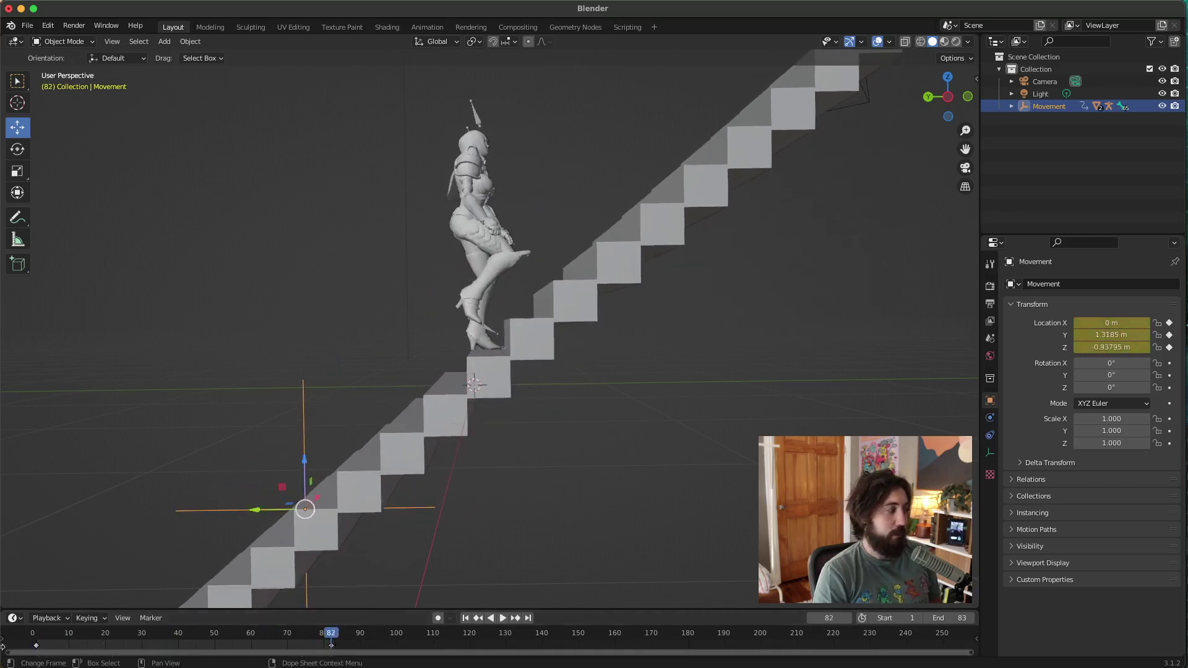
left_click(37, 641)
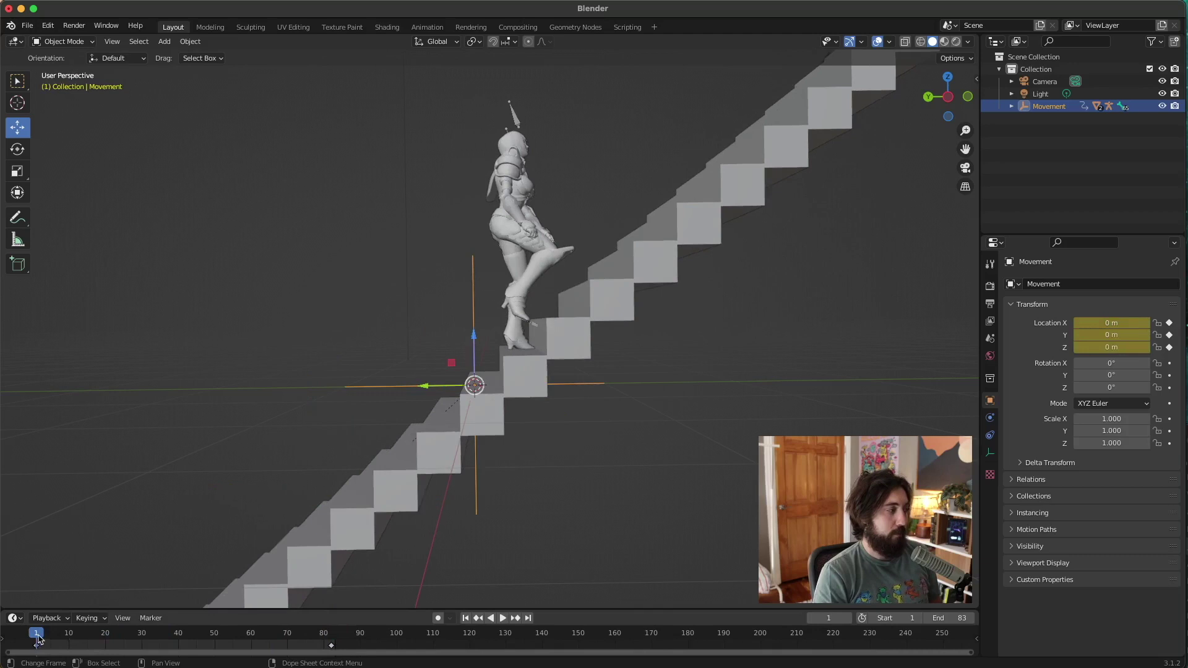
left_click(332, 641)
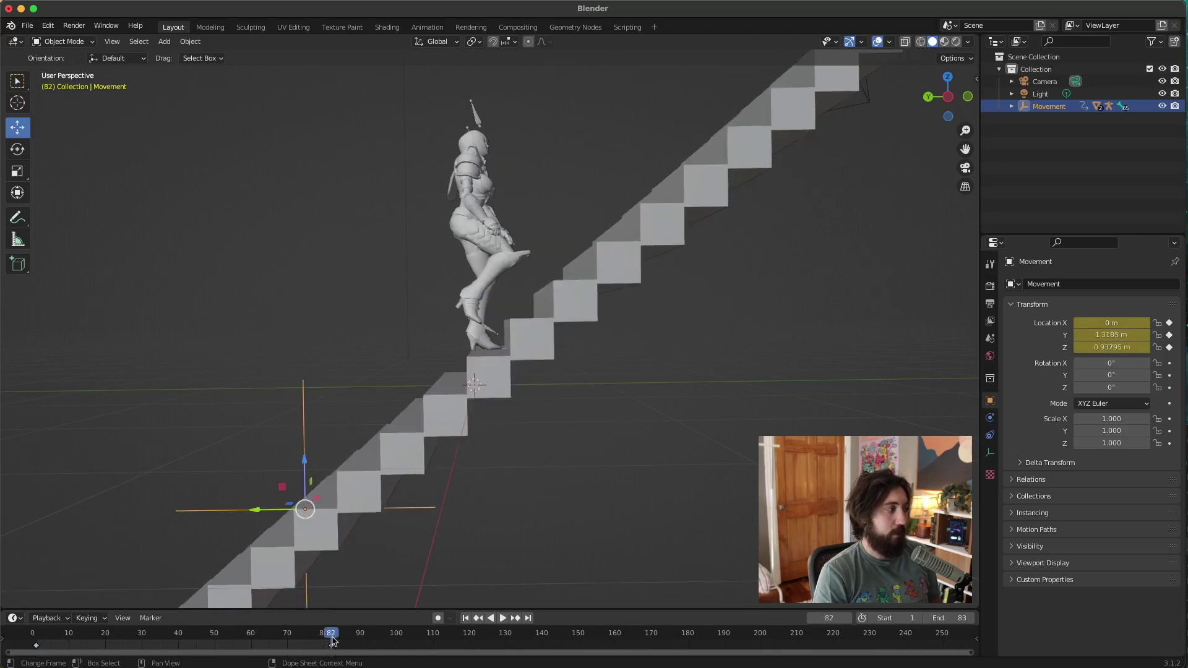
left_click(38, 642)
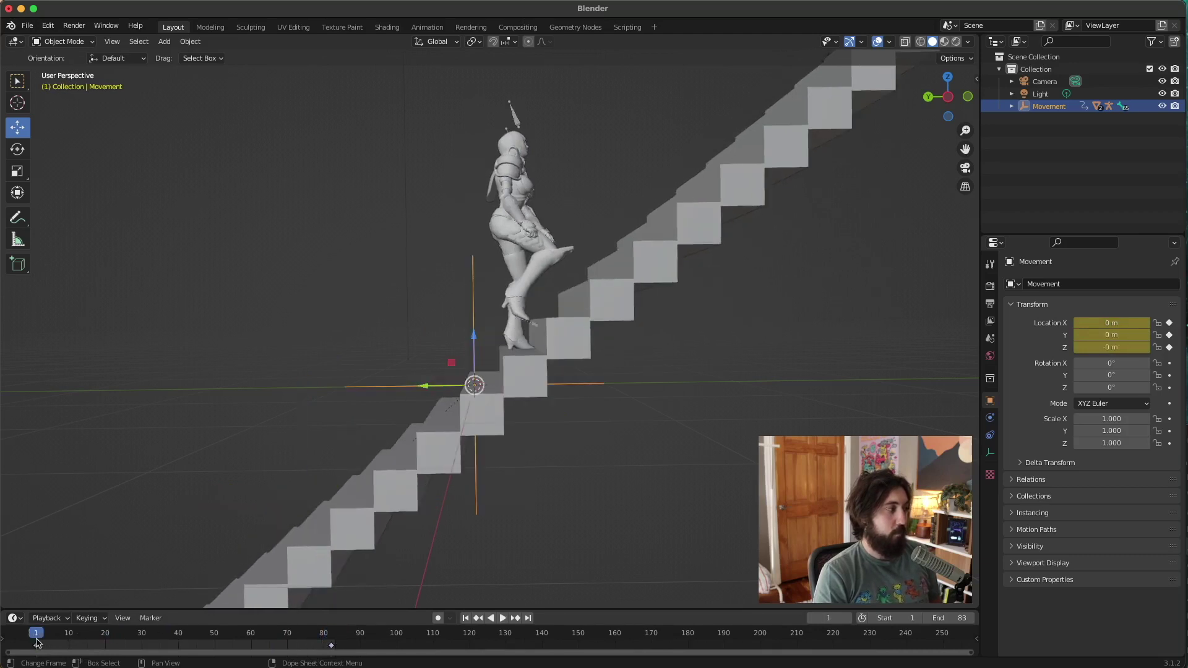
left_click(333, 641)
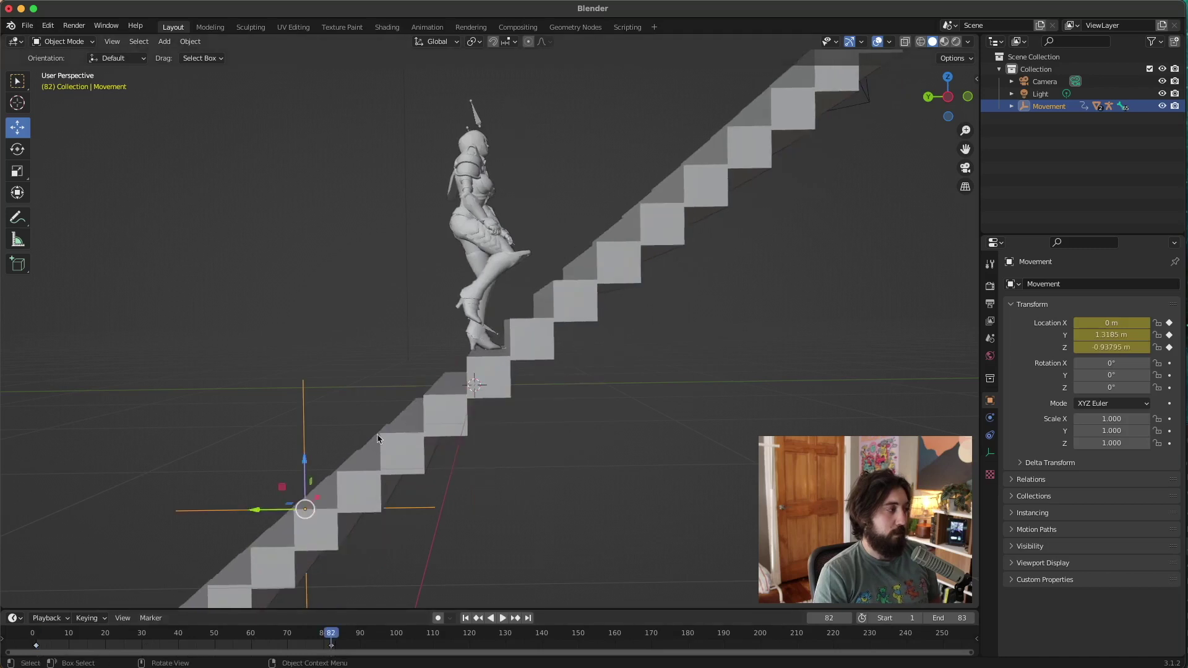
- Move the empty to Y 1.1992 m and re-key its location at frame 82
left_click_drag(254, 515, 273, 510)
key("i")
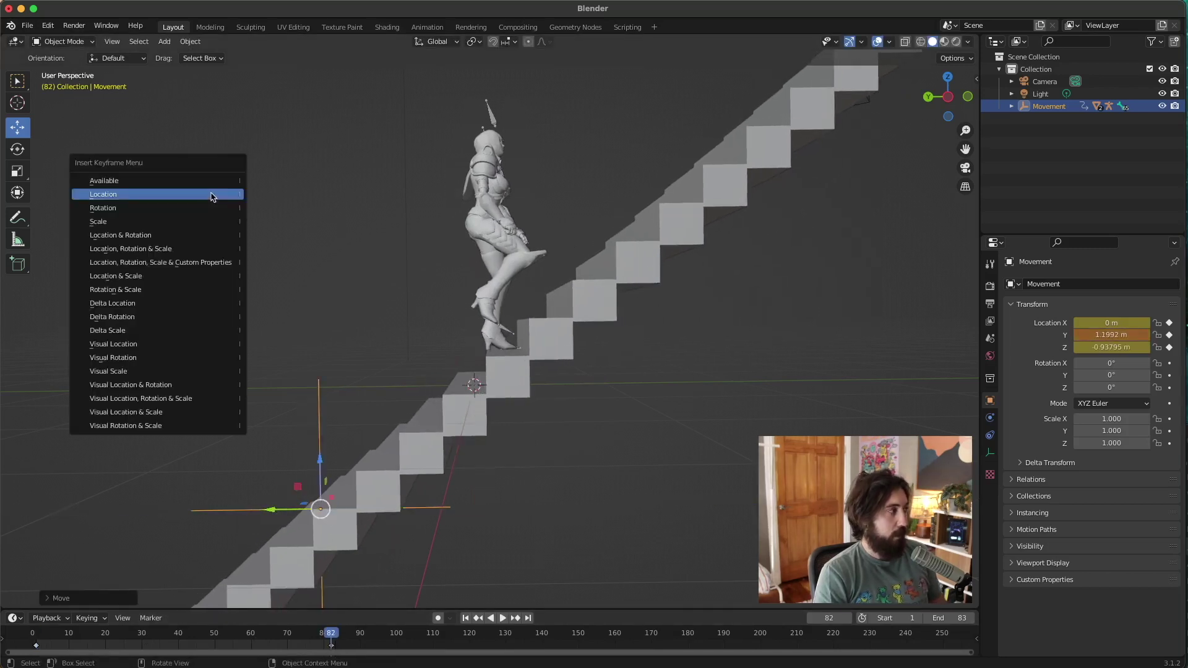
left_click(210, 196)
- Lower the end frame to 81 and replay to confirm the loop runs smoothly
left_click(270, 632)
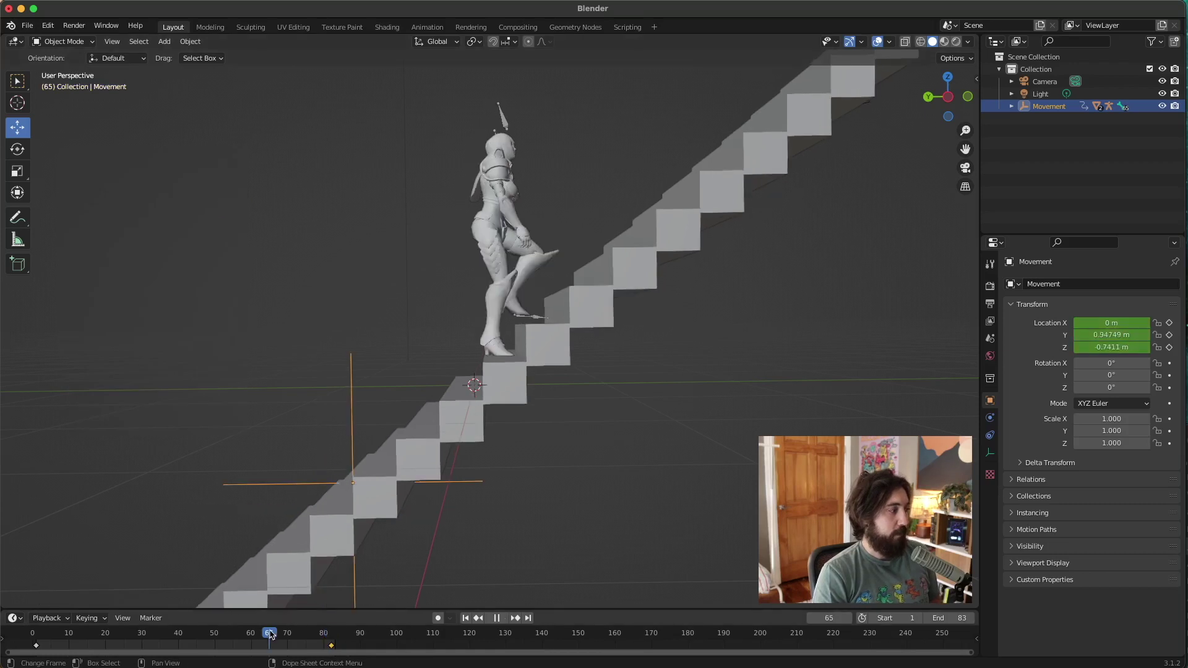
key("space")
key("space")
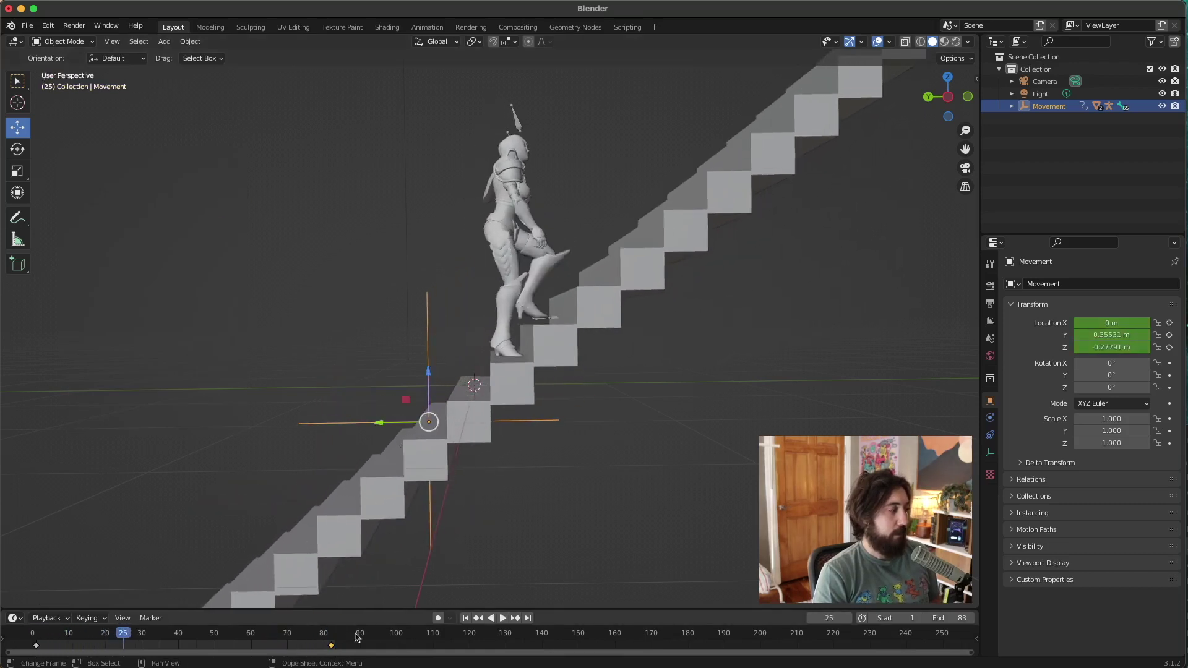
key("space")
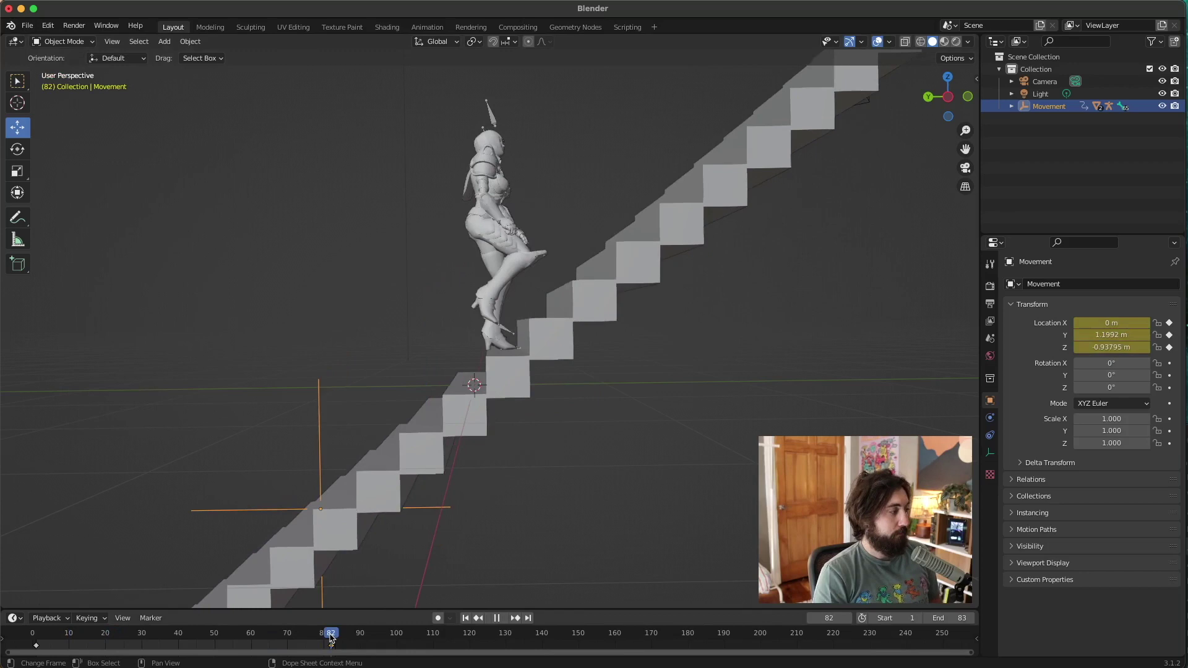
key("space")
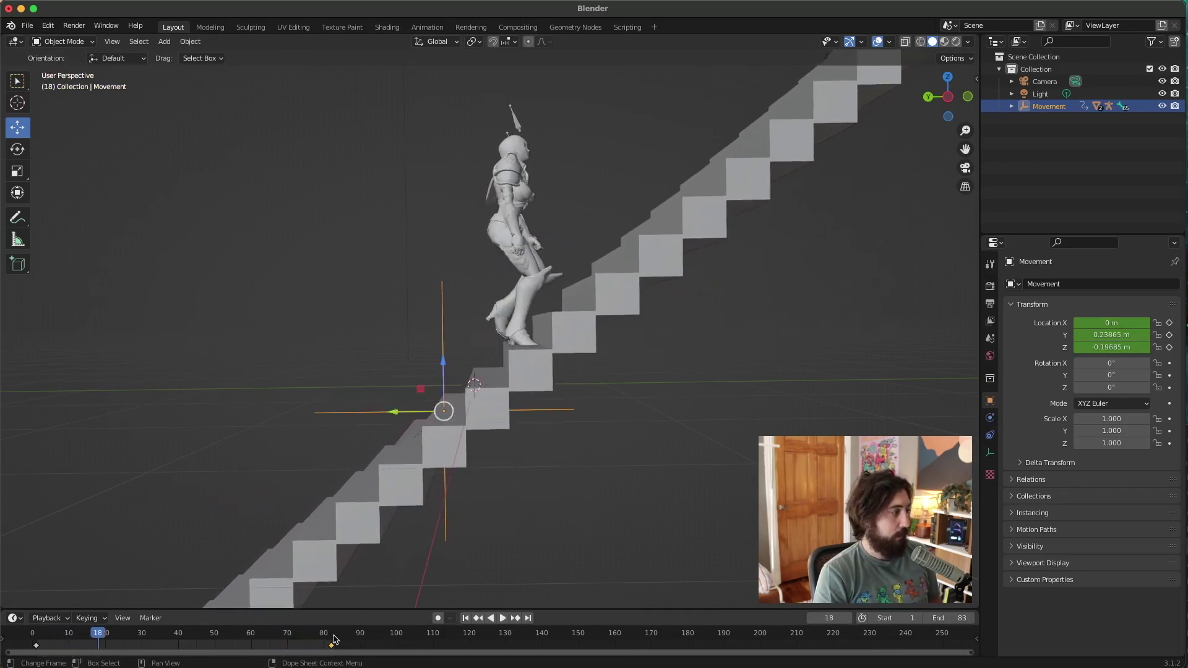
left_click(334, 637)
key("space")
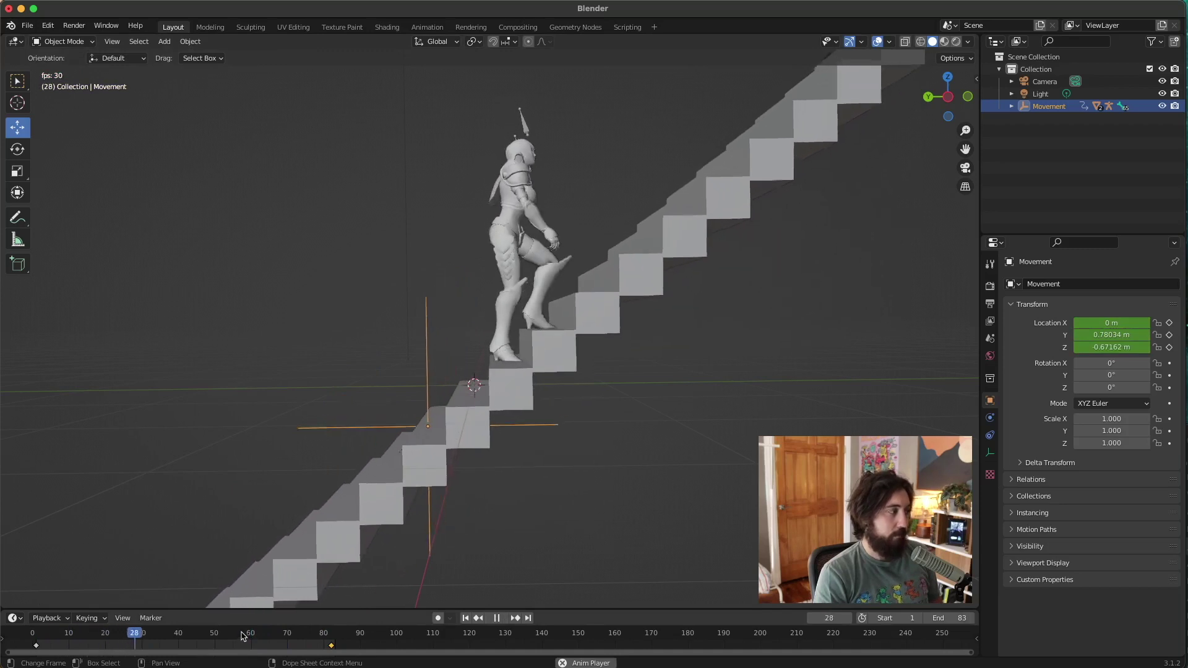
key("space")
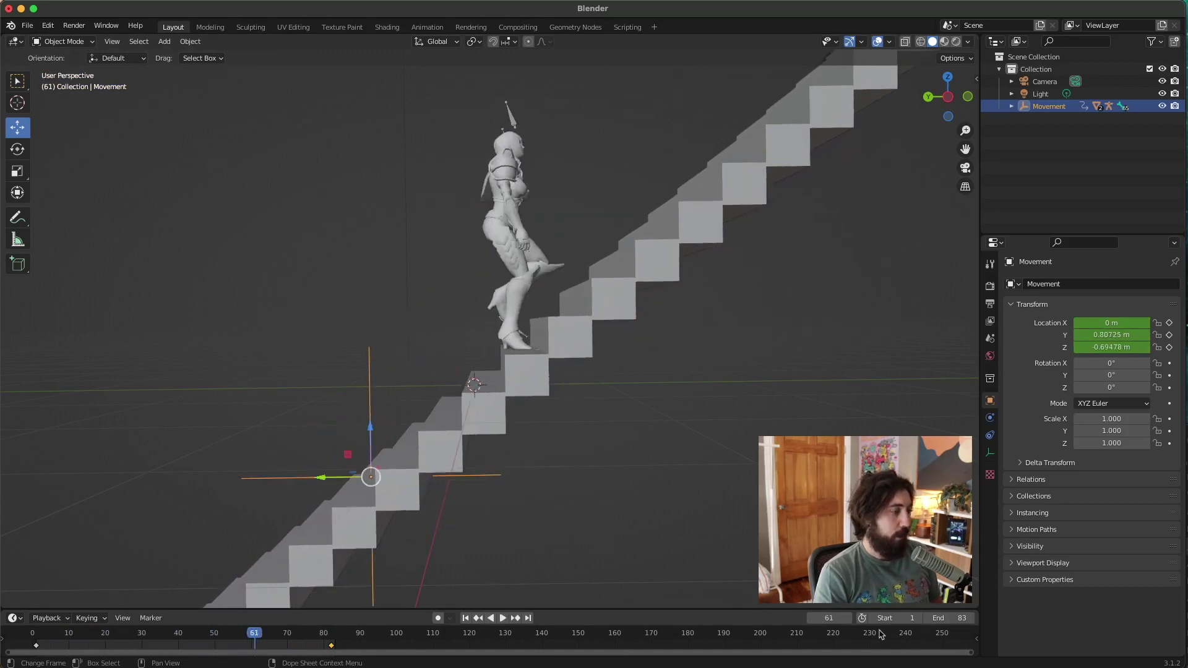
left_click(927, 618)
key("space")
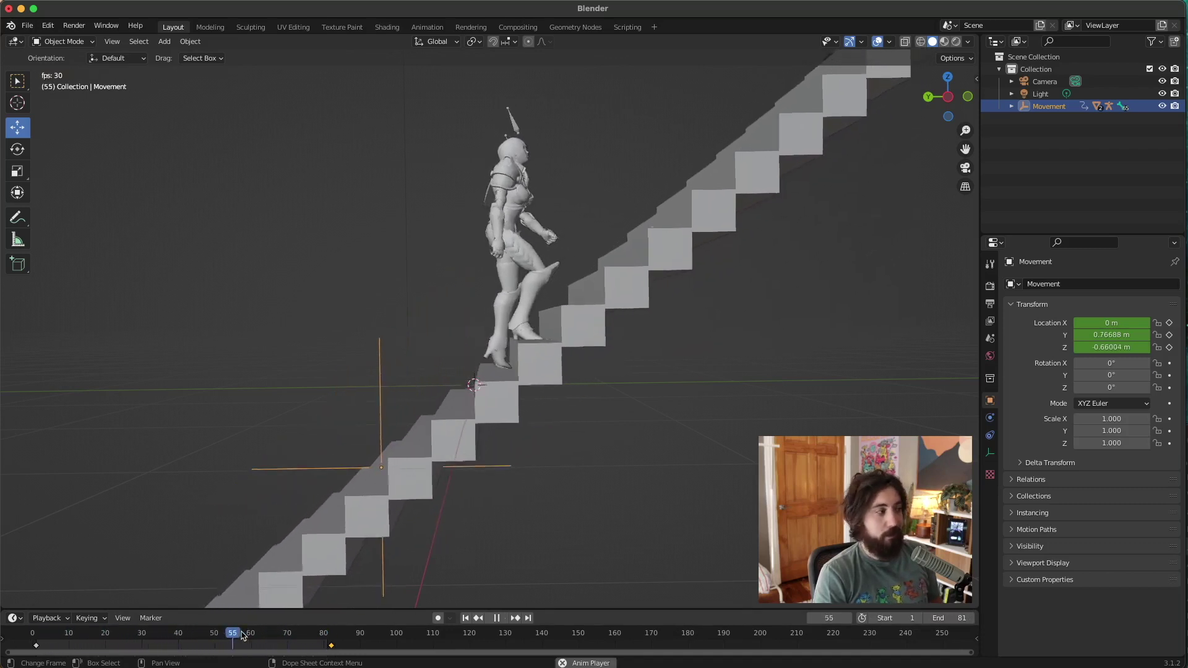
key("space")
left_click(797, 382)
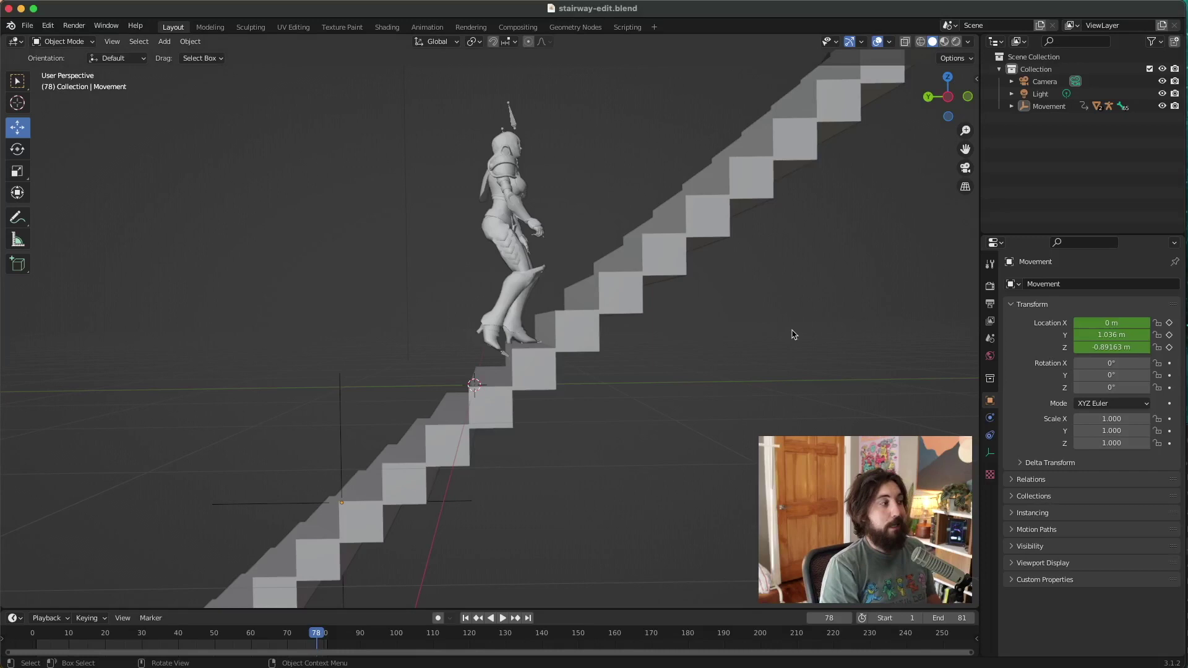
- Select the camera and slide it along Y toward the stairs
scroll(773, 341, "down", 3)
middle_click_drag(650, 342, 715, 339)
scroll(709, 341, "down", 4)
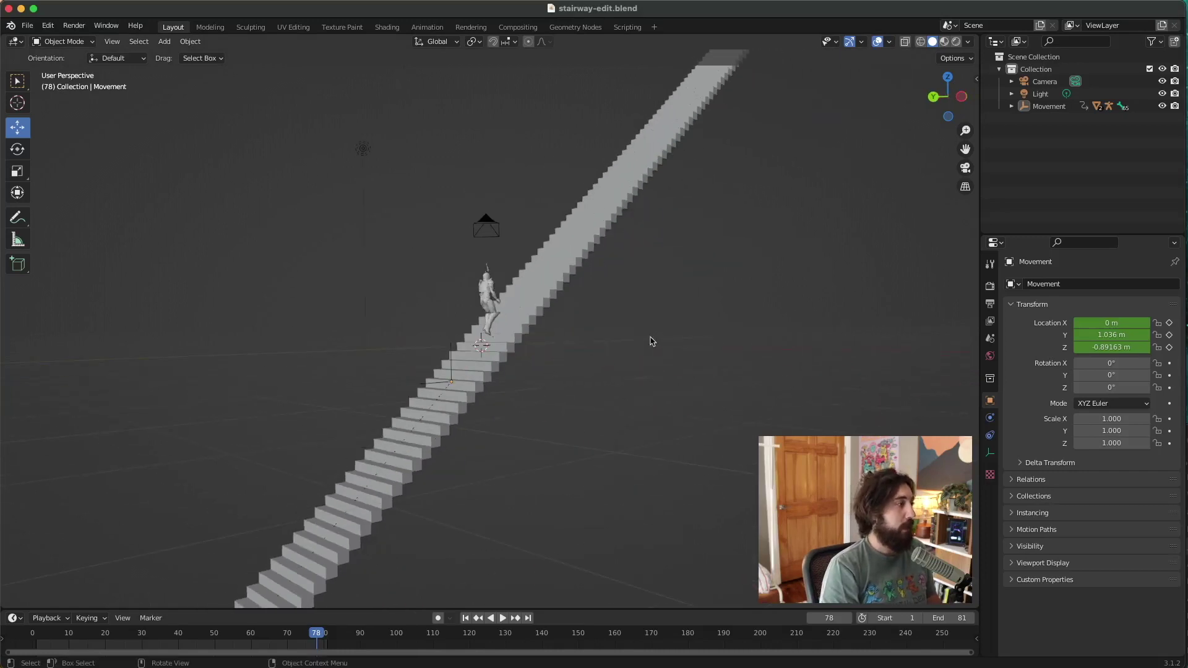
scroll(643, 339, "up", 3)
left_click(490, 175)
middle_click_drag(489, 175, 550, 165)
left_click_drag(520, 137, 319, 132)
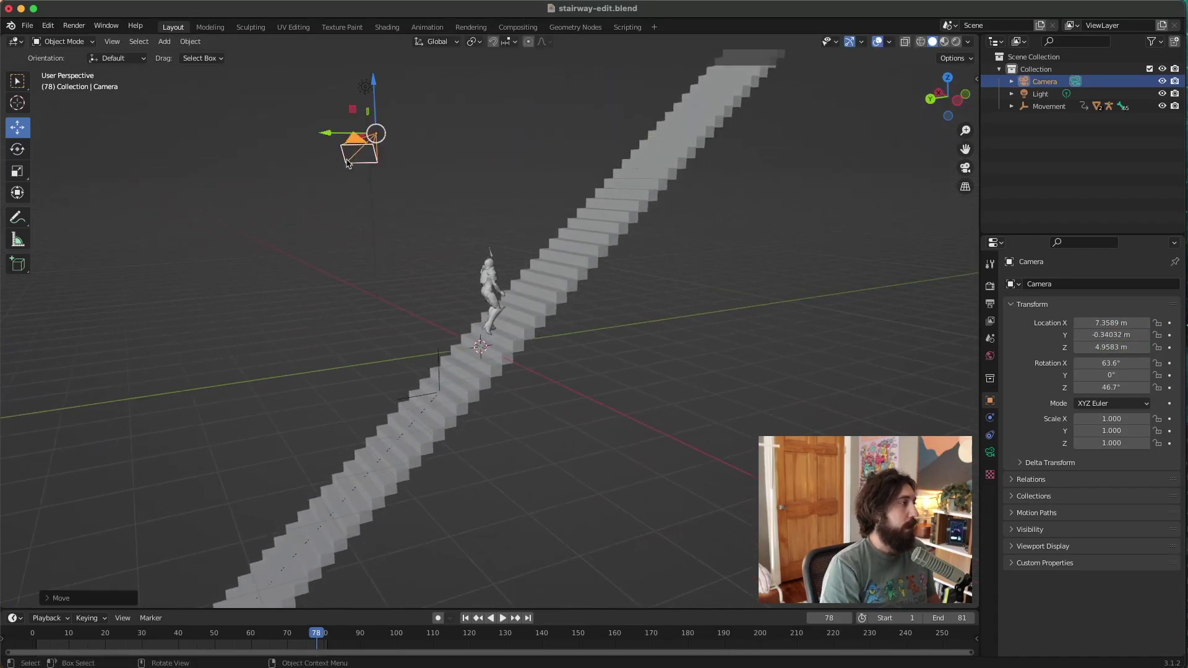
middle_click_drag(318, 131, 281, 126)
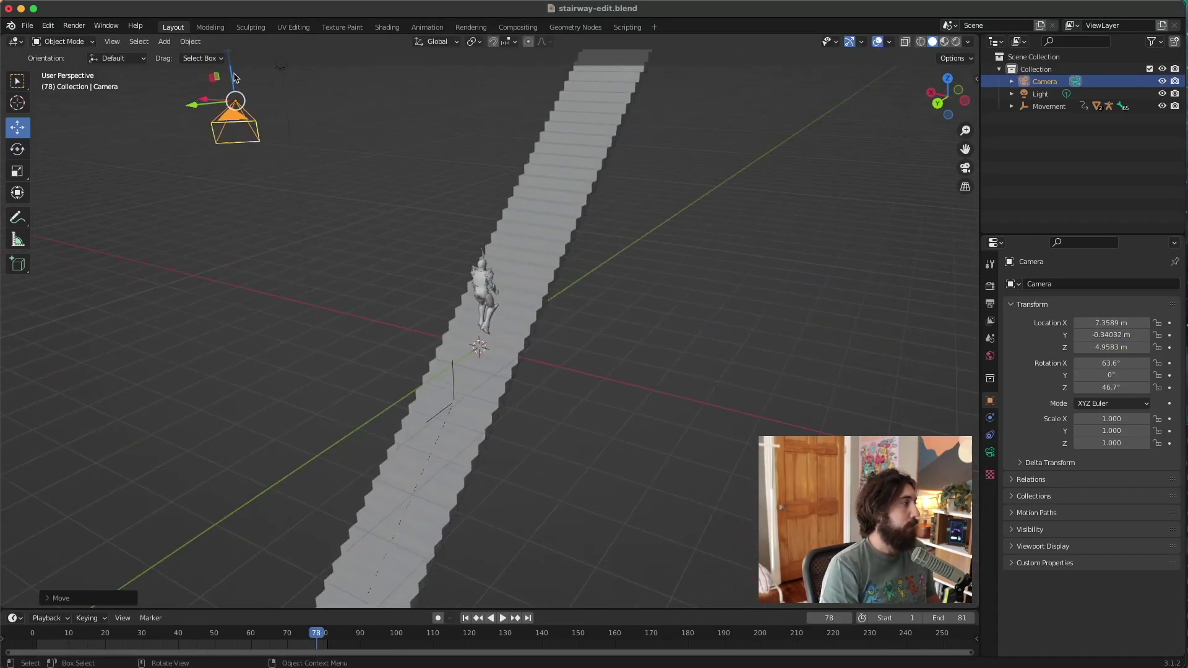
- Lower the camera to about 0.17 m and centre it on the stairway behind the character
left_click_drag(235, 78, 250, 260)
middle_click_drag(292, 252, 352, 233)
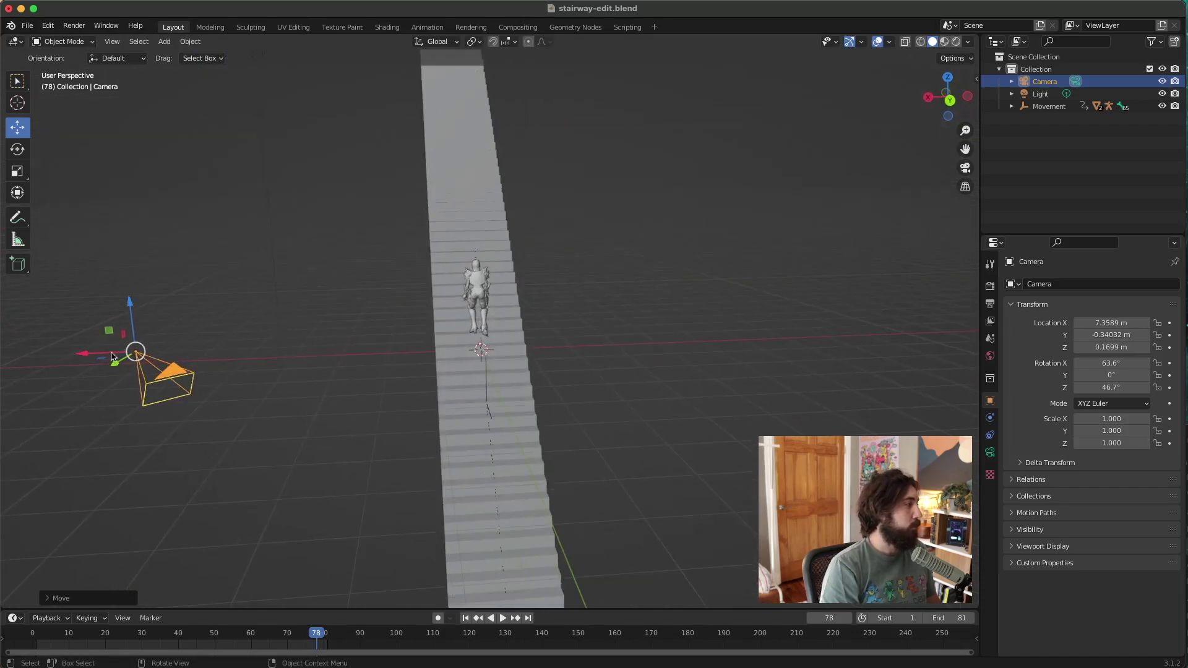
left_click_drag(83, 355, 454, 359)
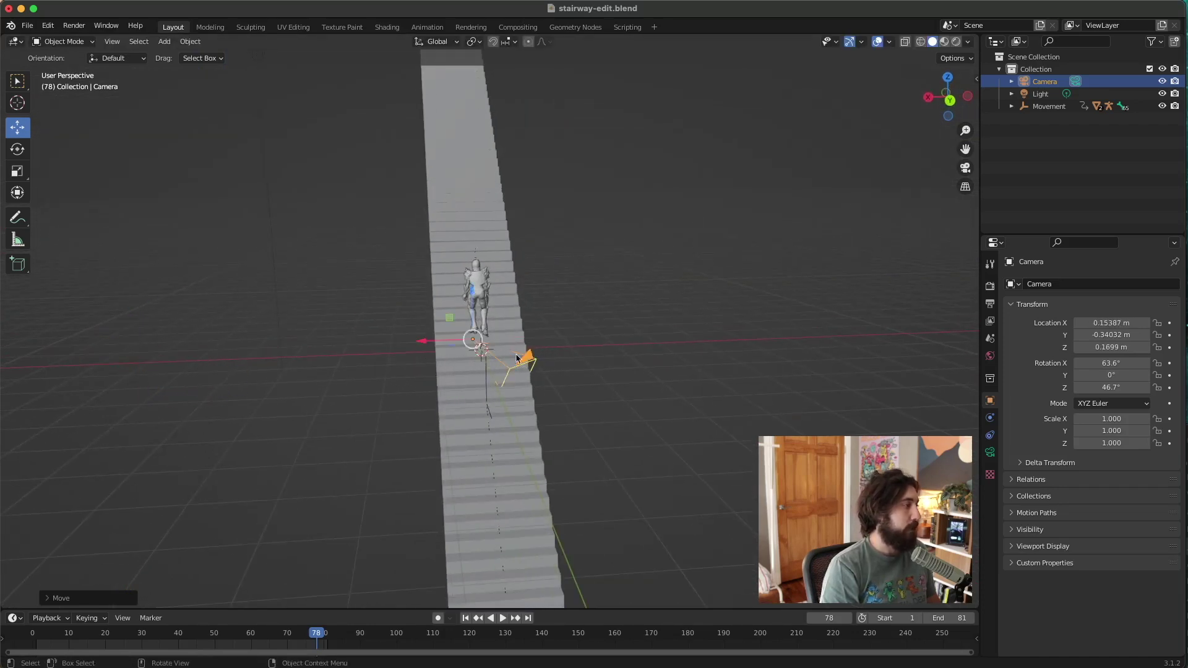
middle_click_drag(455, 359, 449, 319)
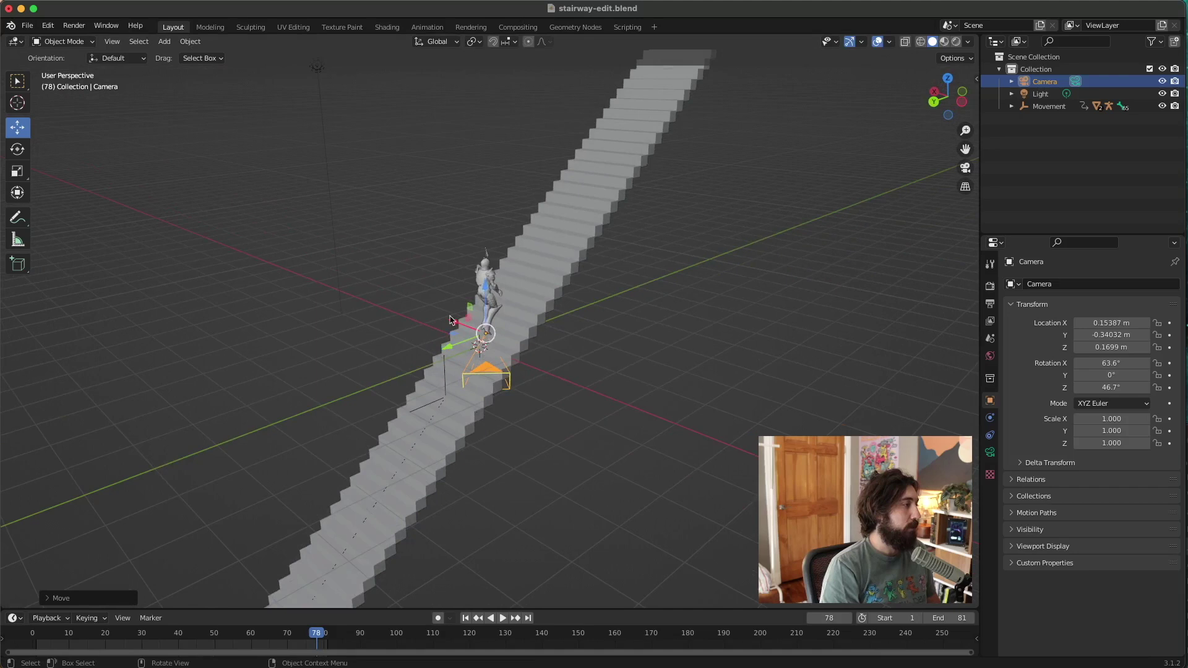
left_click_drag(450, 320, 458, 325)
middle_click_drag(458, 325, 450, 327)
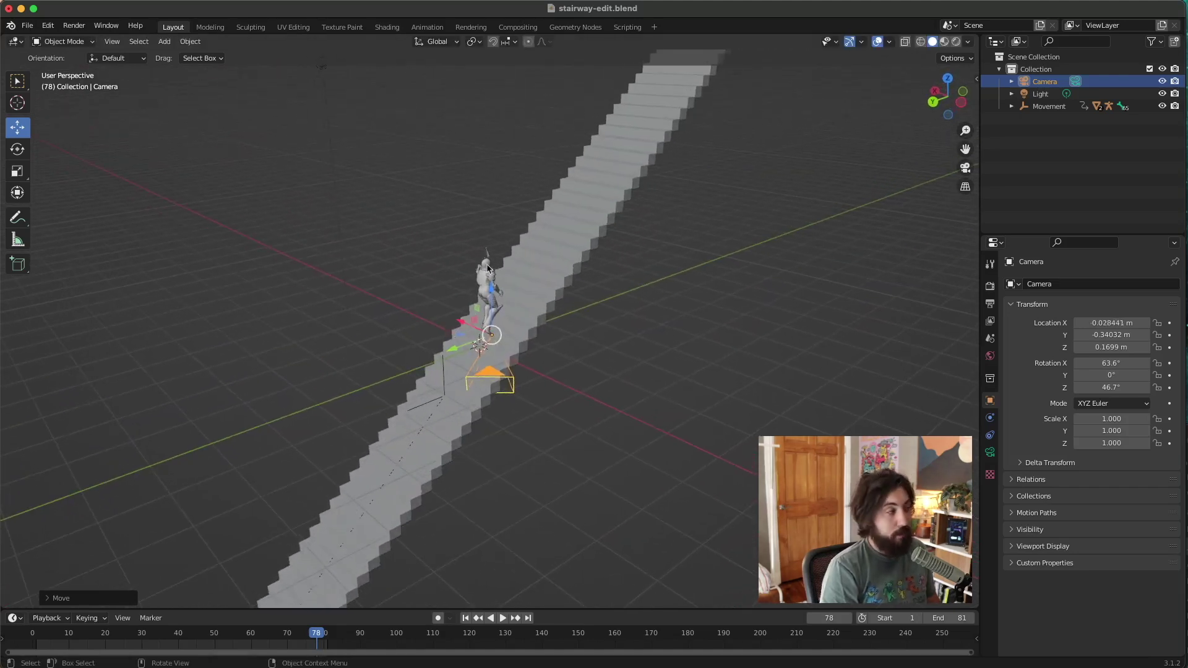
left_click(336, 203)
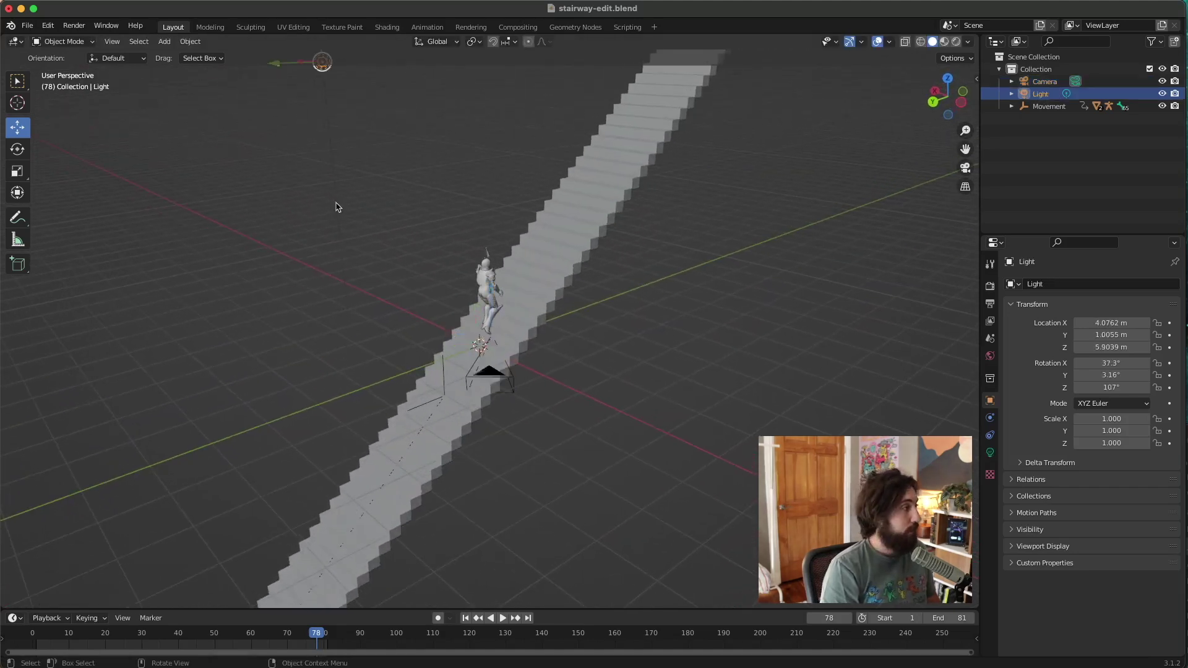
left_click(228, 198)
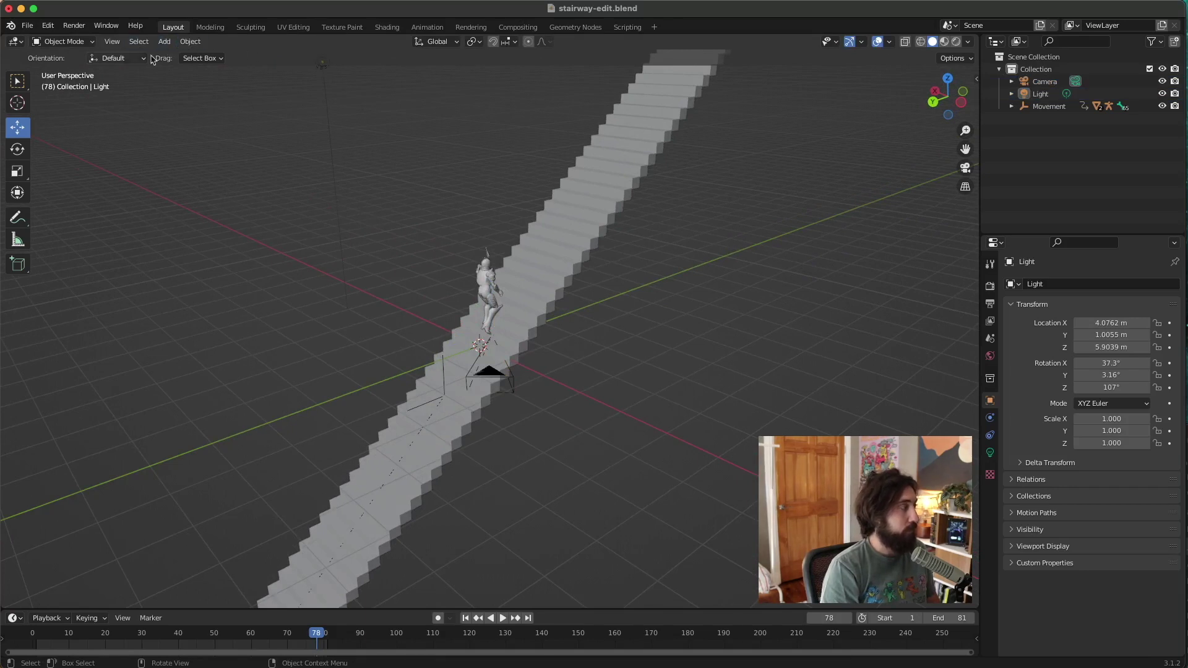
left_click(164, 41)
mouse_move(180, 57)
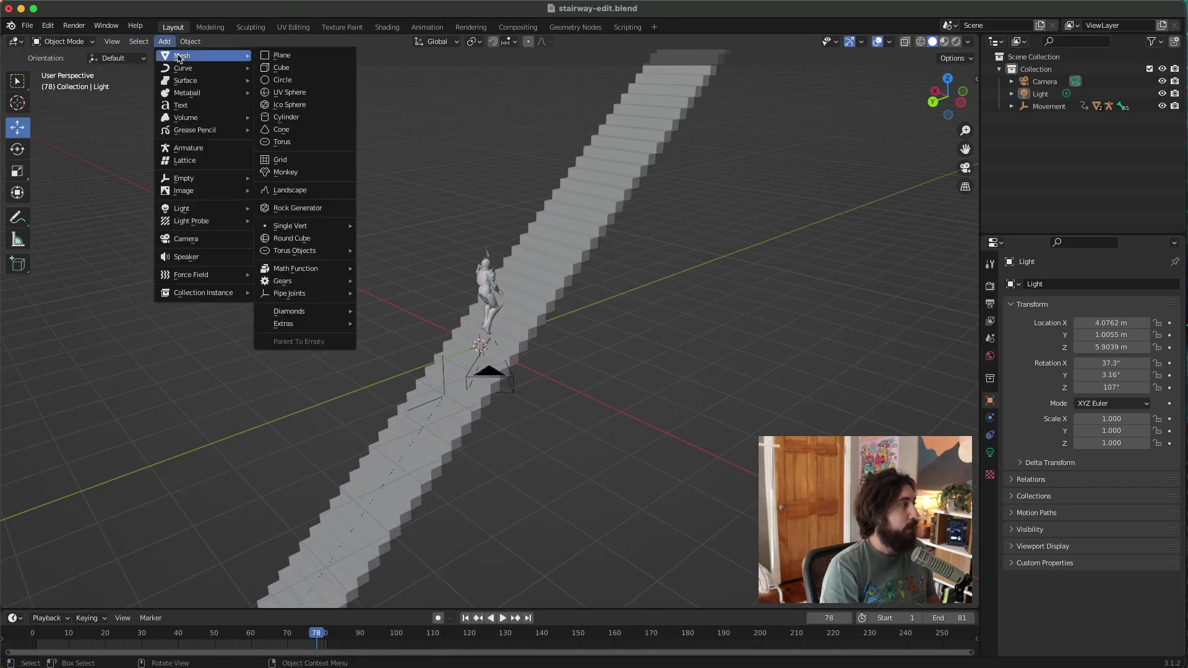
- Add a plain-axes empty named Cam and parent the camera to it
mouse_move(222, 178)
left_click(297, 179)
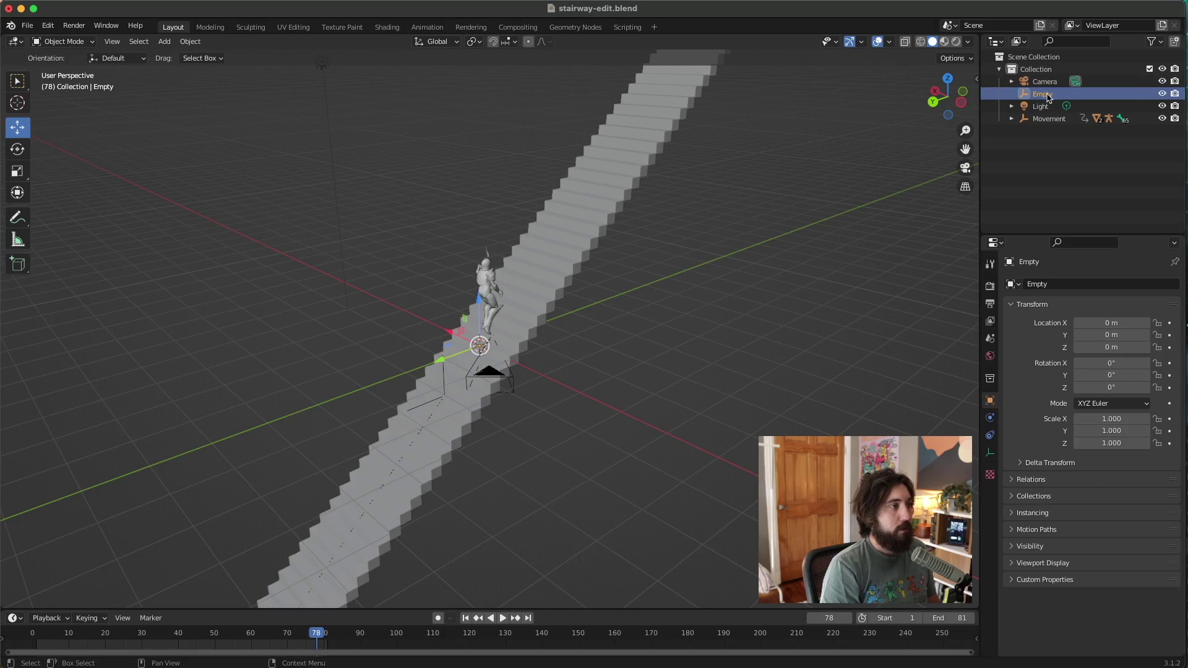
double_click(1045, 94)
type("Cam")
key("Return")
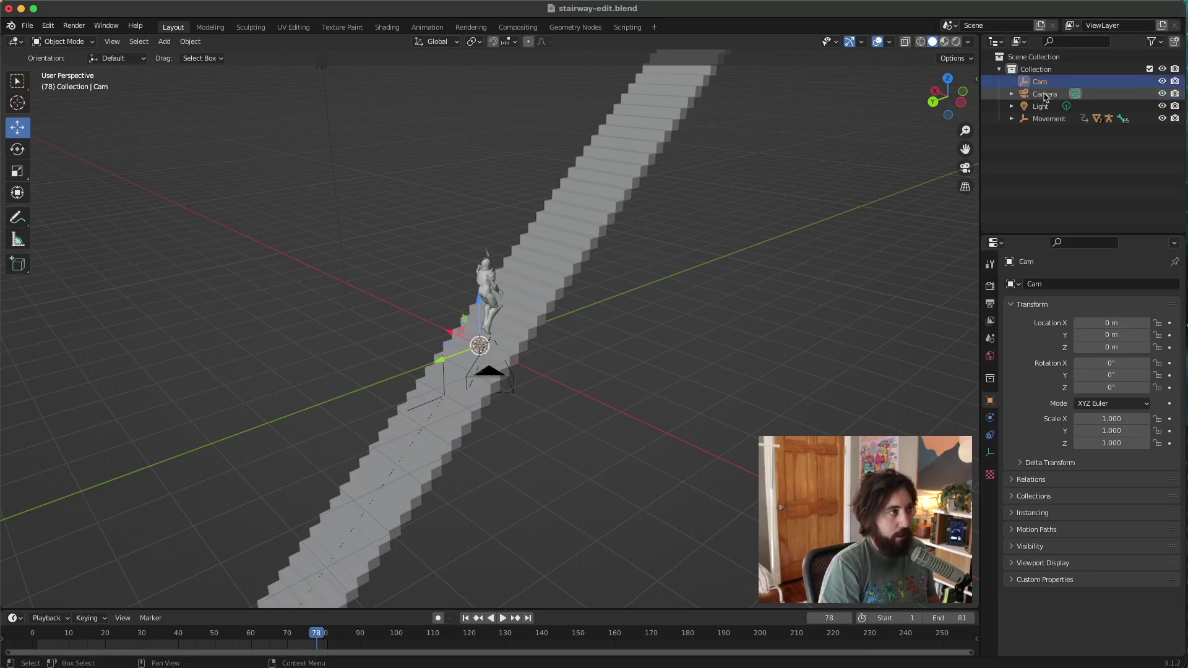
left_click_drag(1046, 97, 1042, 82)
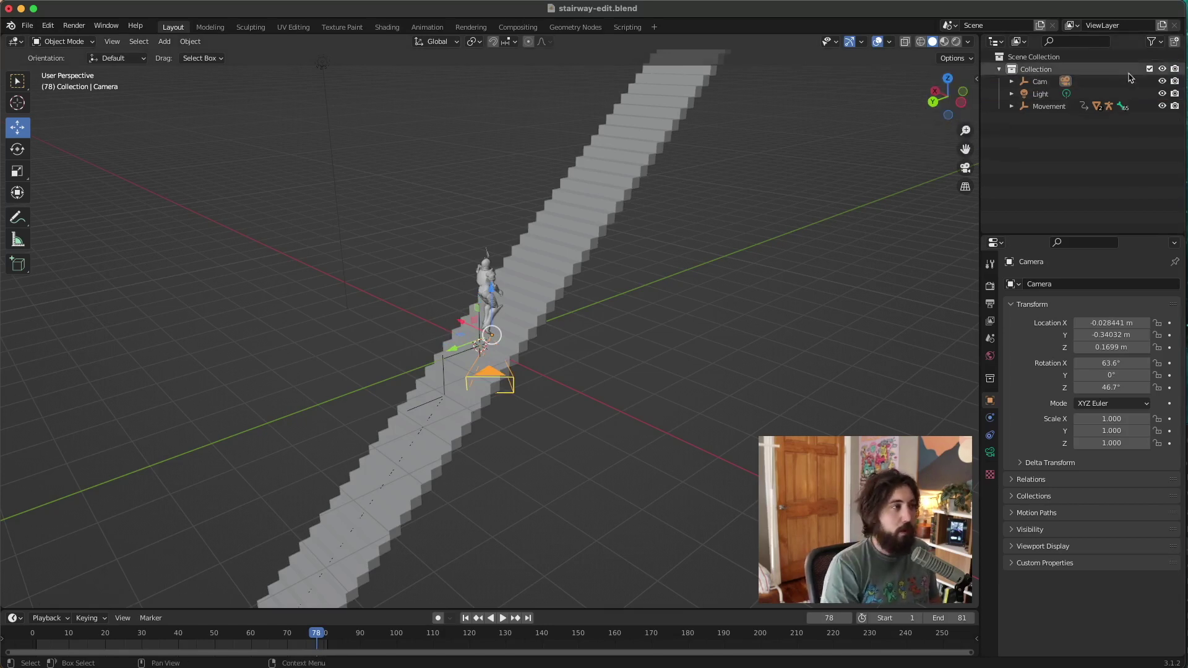
- Move Cam along Y to 5.7275 m
left_click(1039, 81)
middle_click_drag(547, 367, 488, 372)
left_click_drag(432, 351, 404, 356)
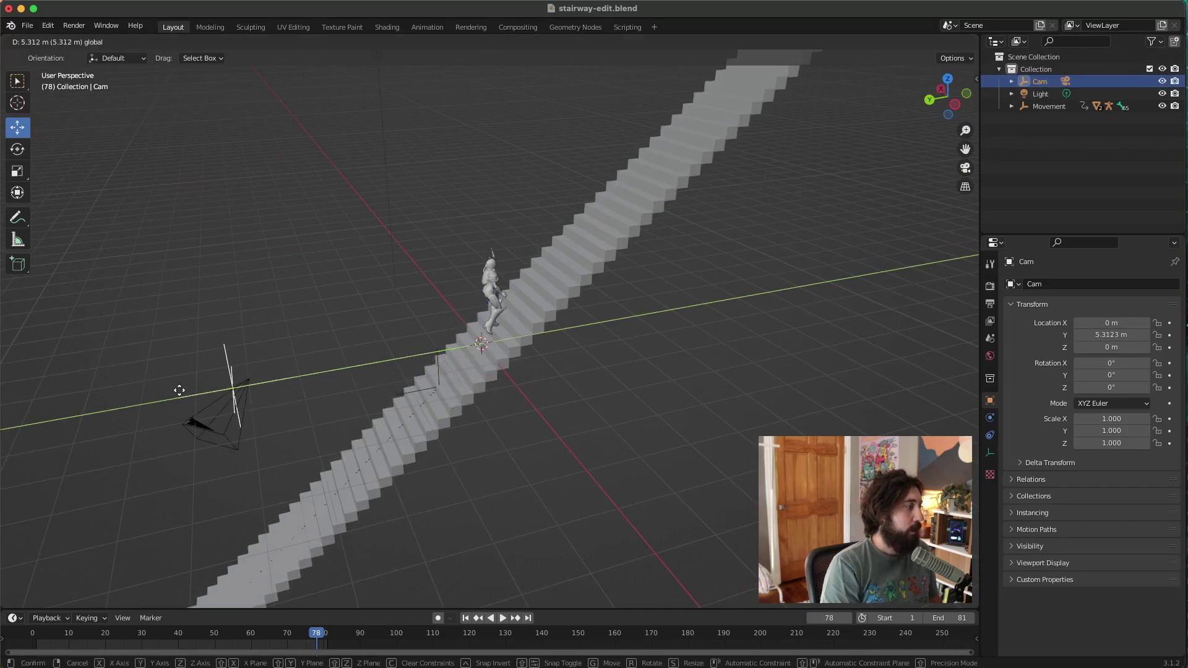
left_click(199, 407)
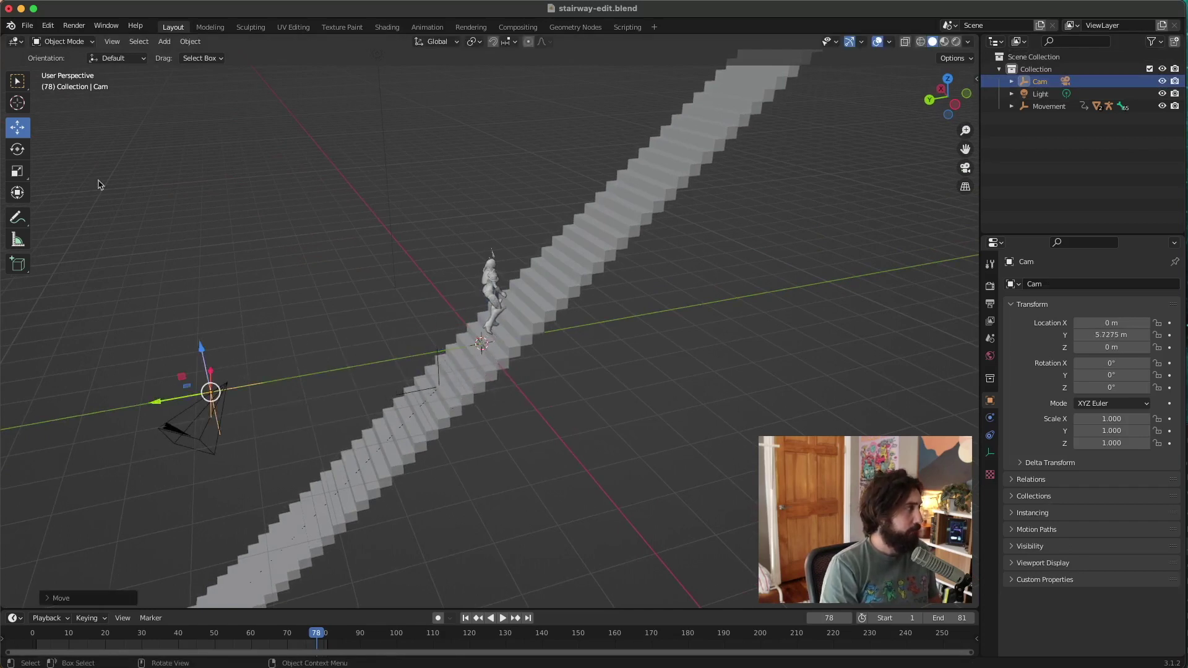
- Rotate Cam 162° around Z and check the result through the camera view
left_click(21, 150)
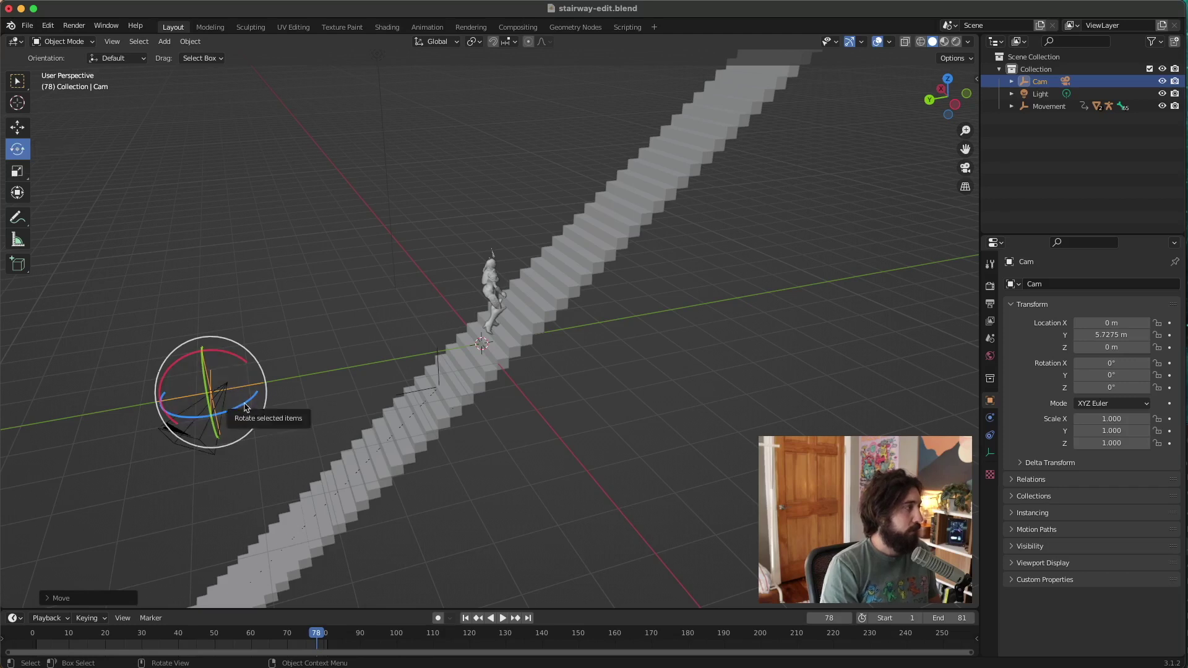
left_click_drag(250, 406, 143, 346)
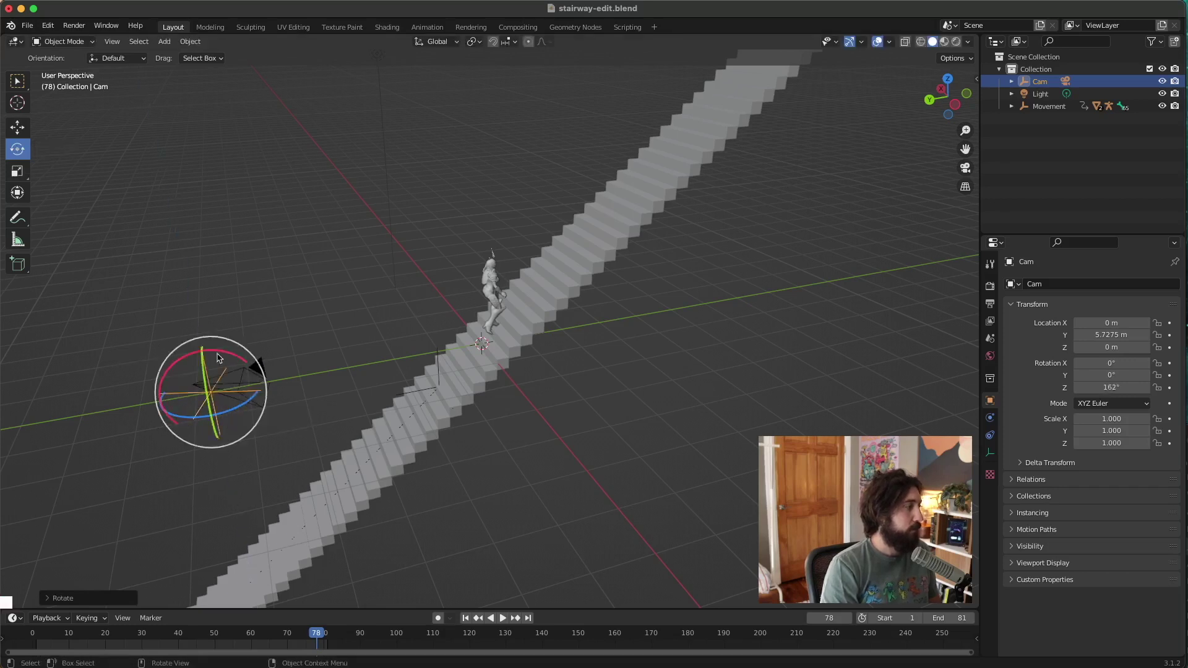
middle_click_drag(217, 354, 303, 316)
left_click(965, 167)
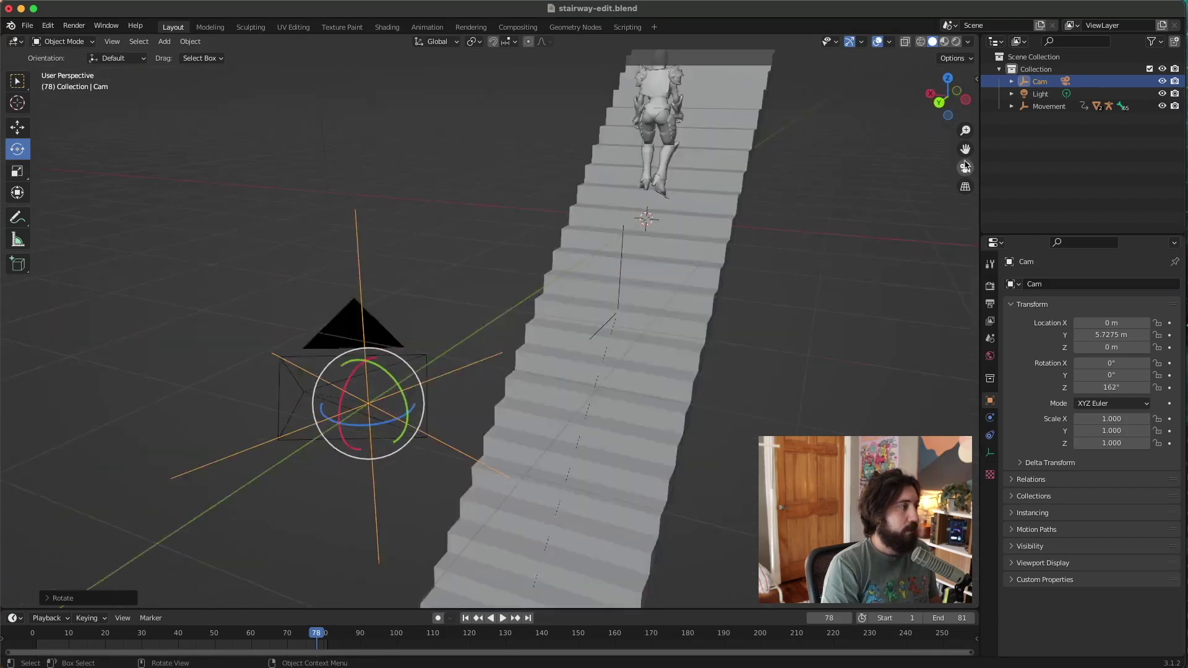
left_click(964, 167)
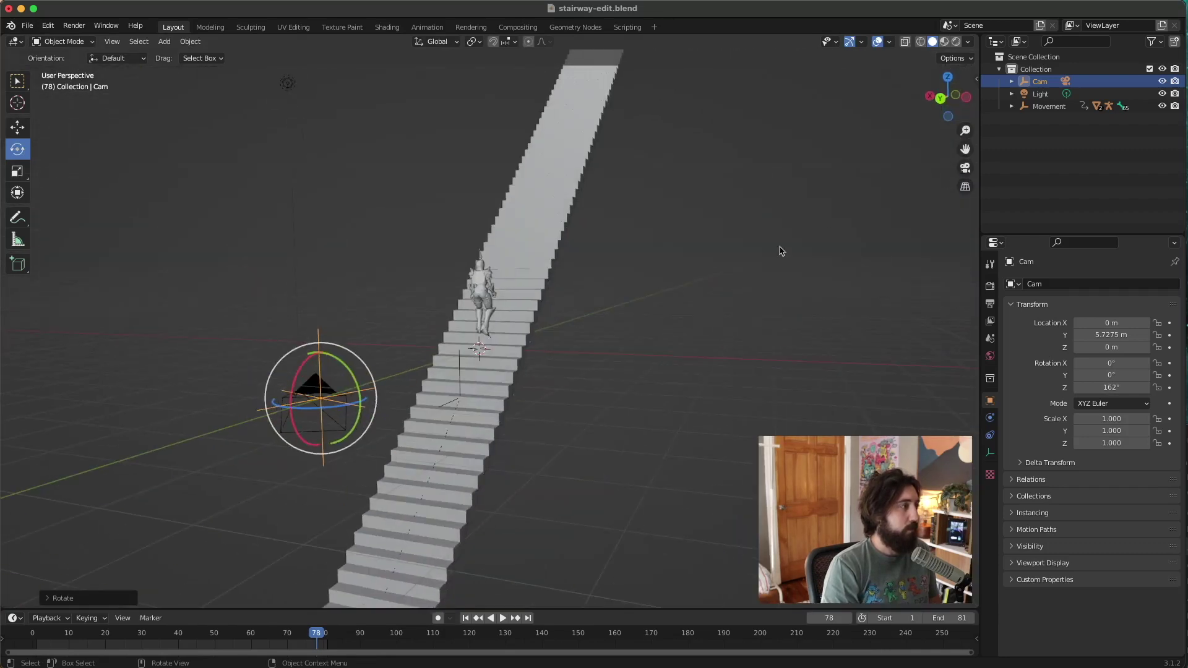
left_click(769, 266)
middle_click_drag(769, 266, 676, 260)
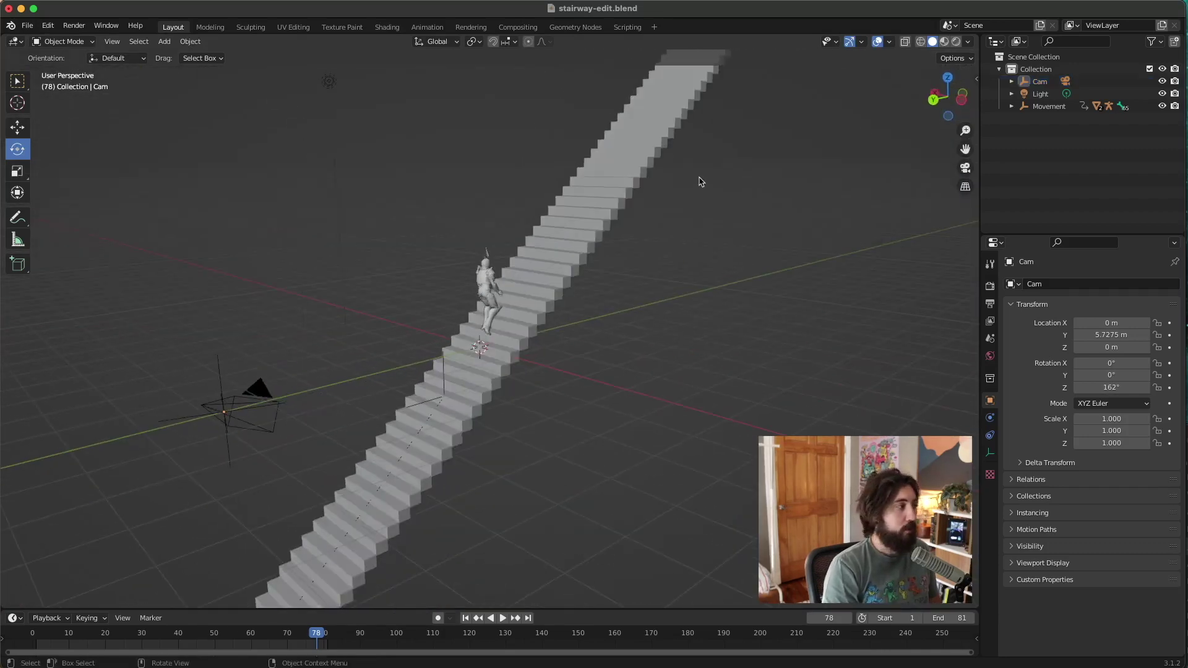
- Select the light and shift it down, sideways and along Y toward the stairs
left_click(330, 84)
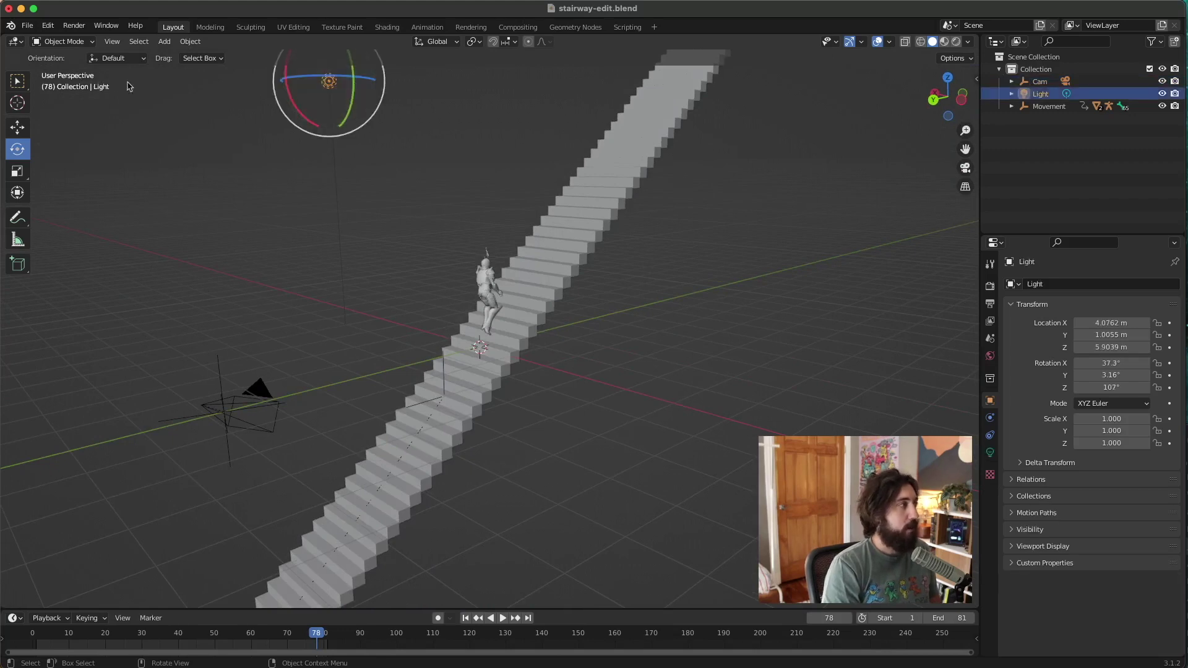
left_click(17, 127)
scroll(403, 122, "down", 2)
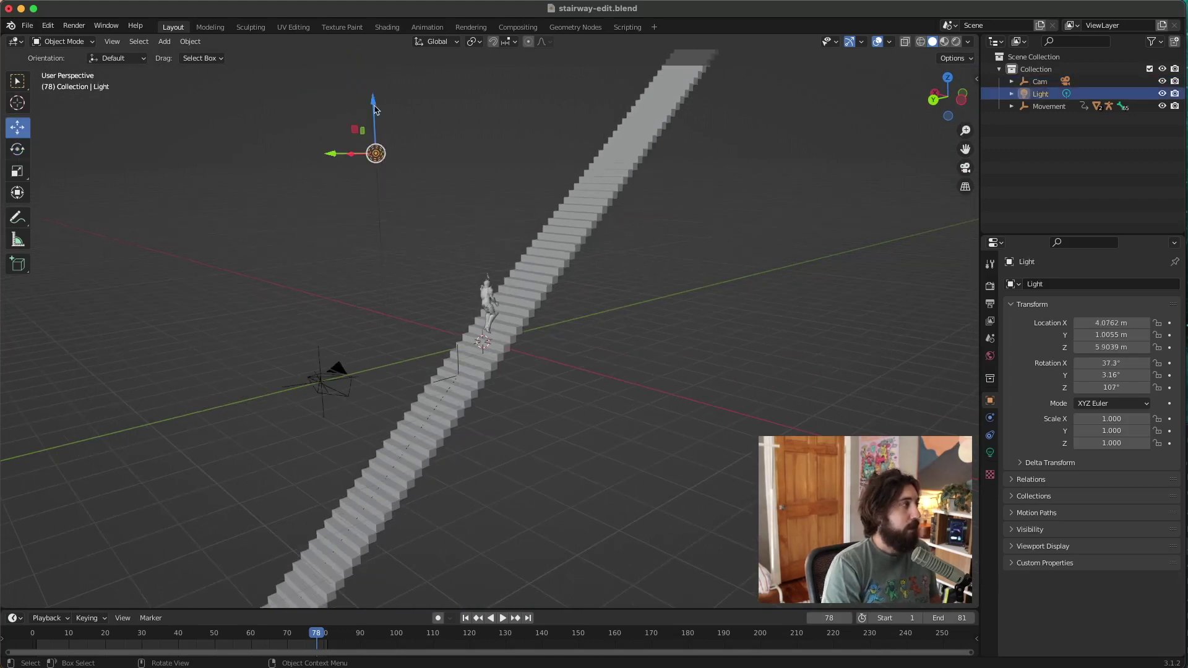
left_click_drag(374, 109, 379, 217)
middle_click_drag(379, 217, 391, 247)
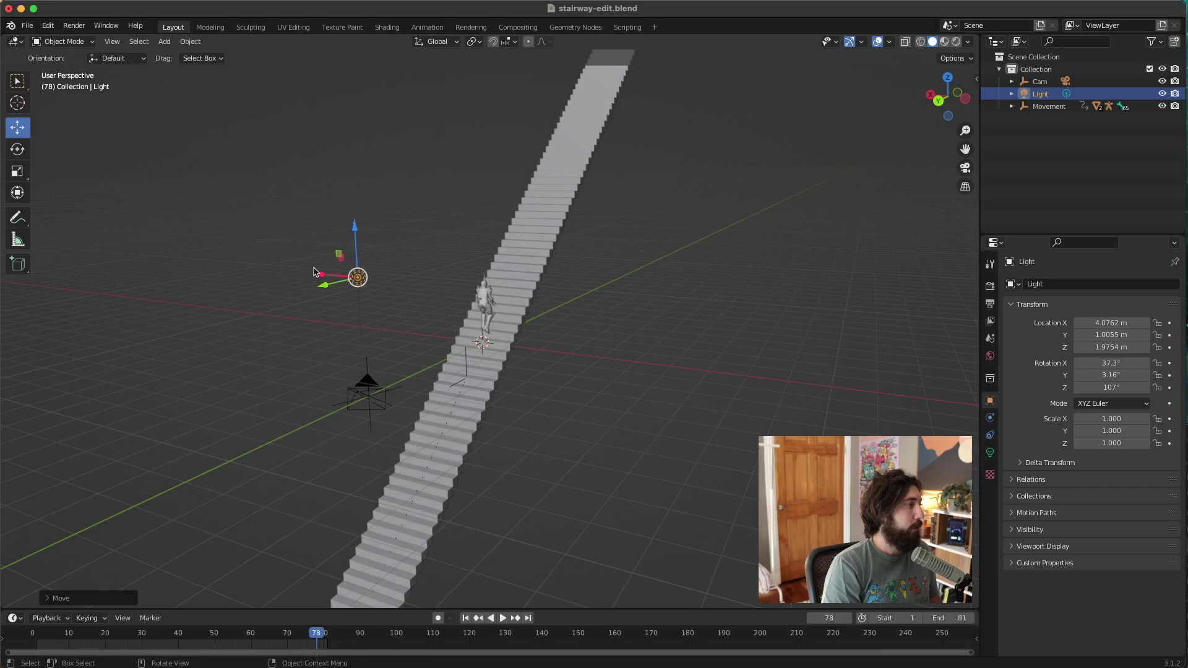
left_click_drag(314, 272, 433, 280)
middle_click_drag(433, 279, 405, 296)
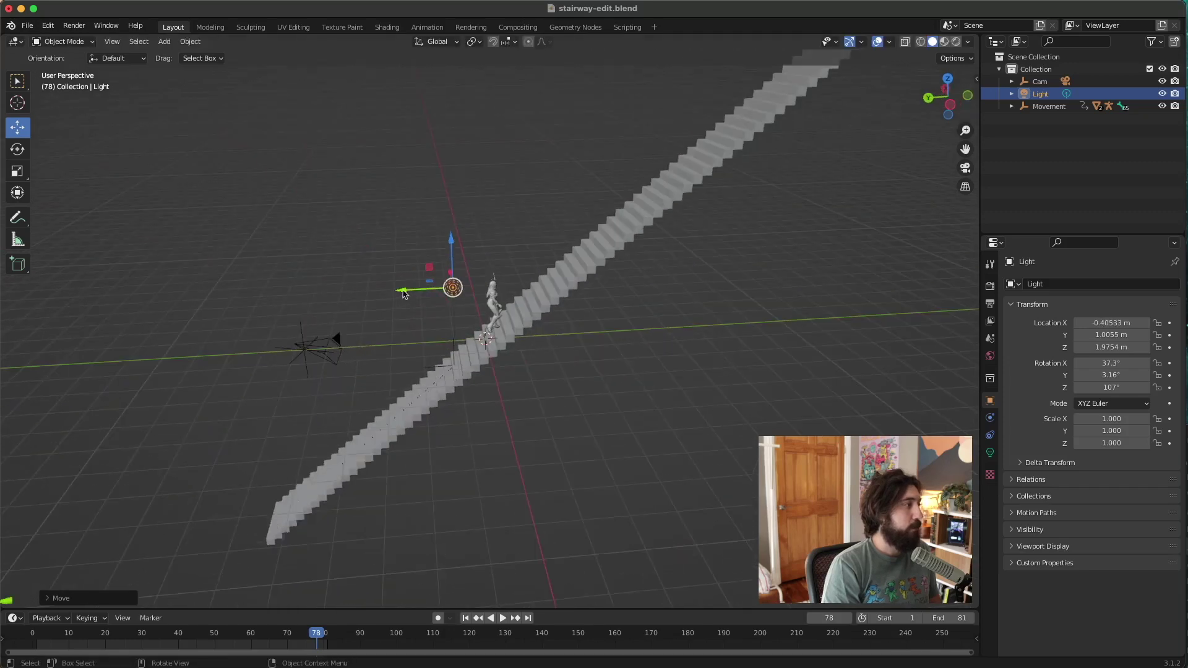
left_click_drag(403, 293, 516, 289)
middle_click_drag(516, 289, 614, 292)
- Raise the light to Z 5.7383 m at X 0.32688 m, Y -6.2386 m above the stairway
left_click_drag(545, 208, 540, 179)
middle_click_drag(540, 179, 519, 175)
left_click_drag(510, 251, 501, 259)
middle_click_drag(558, 248, 599, 208)
left_click_drag(531, 218, 531, 146)
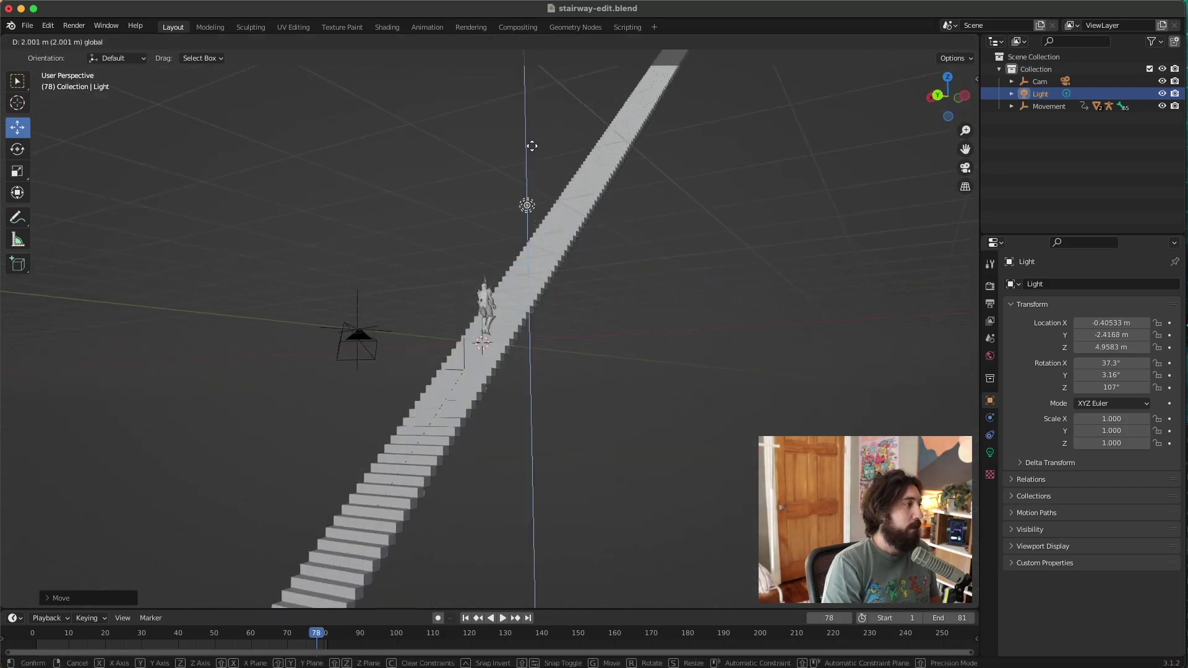
middle_click_drag(530, 146, 495, 179)
left_click_drag(511, 174, 539, 155)
middle_click_drag(539, 154, 538, 187)
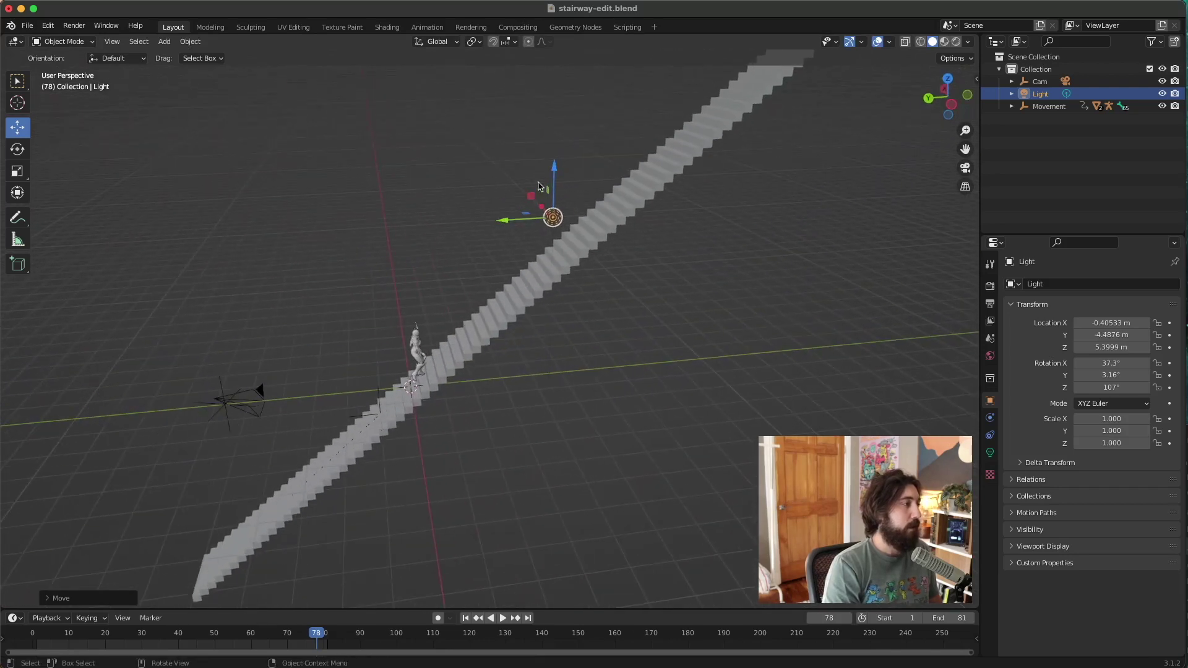
left_click_drag(505, 224, 562, 209)
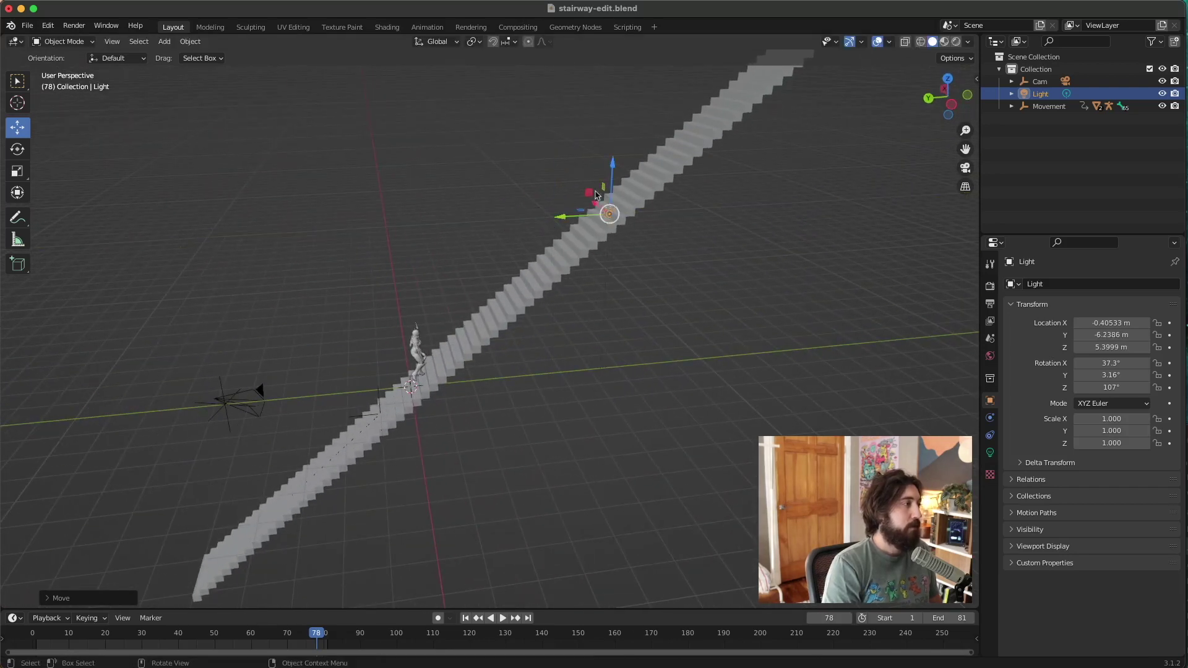
middle_click_drag(596, 196, 681, 207)
left_click_drag(523, 194, 486, 191)
left_click_drag(526, 147, 526, 138)
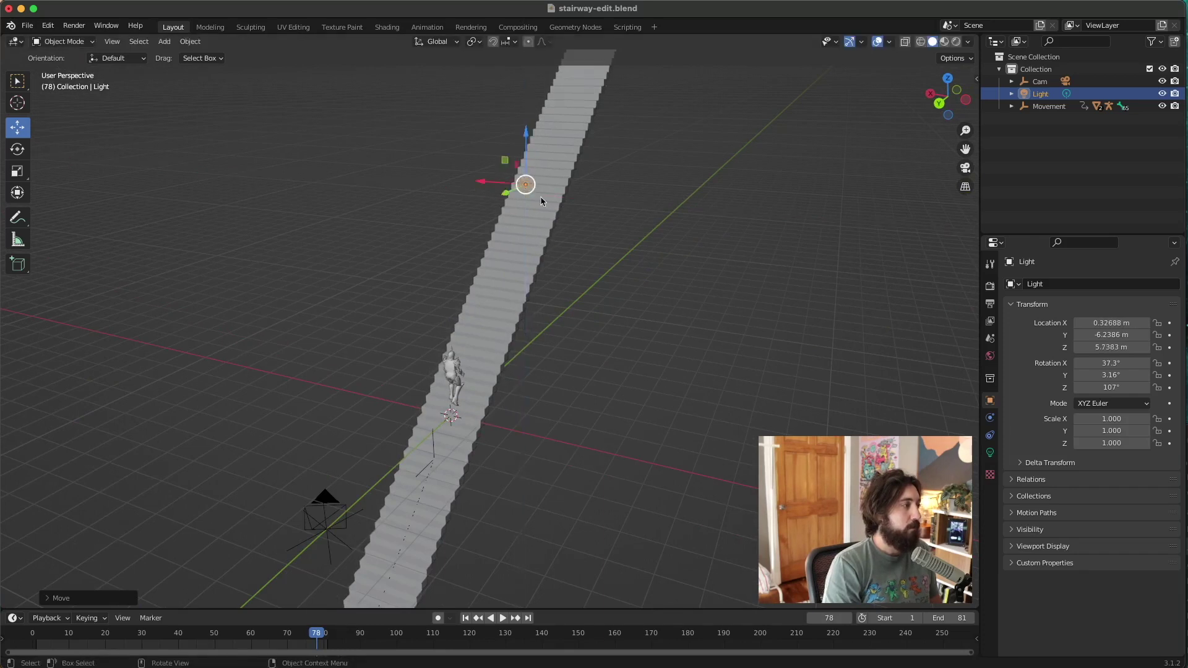
middle_click_drag(495, 325, 452, 290)
left_click(1046, 82)
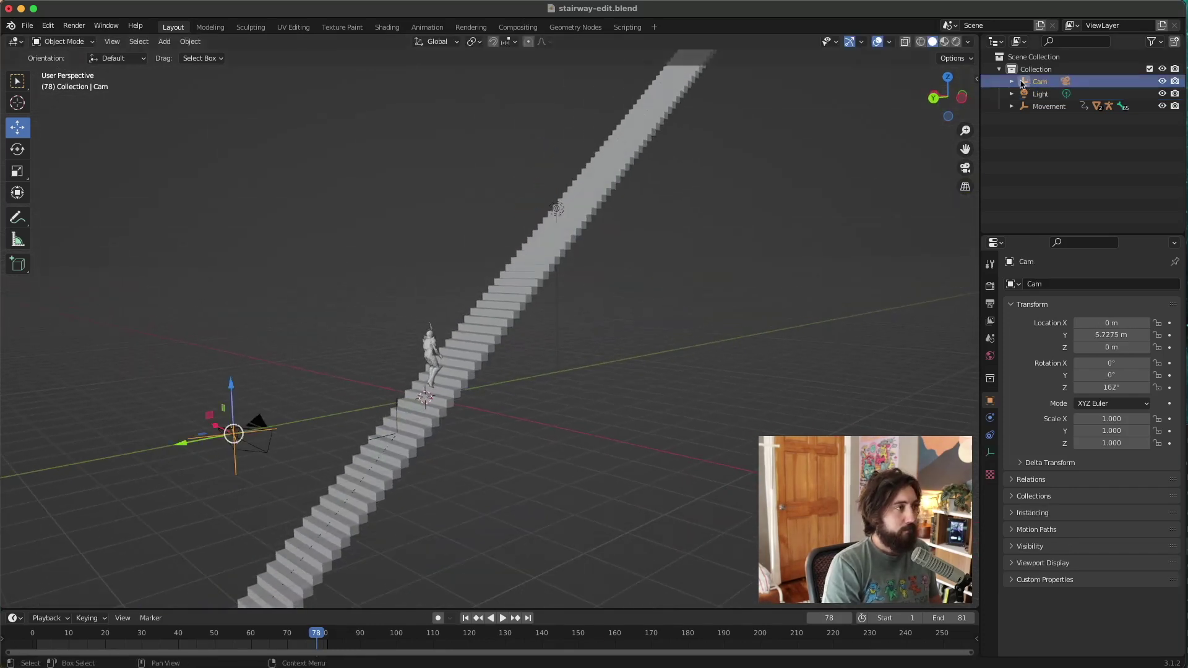
- Expand Cam in the outliner and select its child Camera object
left_click(1011, 81)
left_click(1024, 93)
left_click(1045, 94)
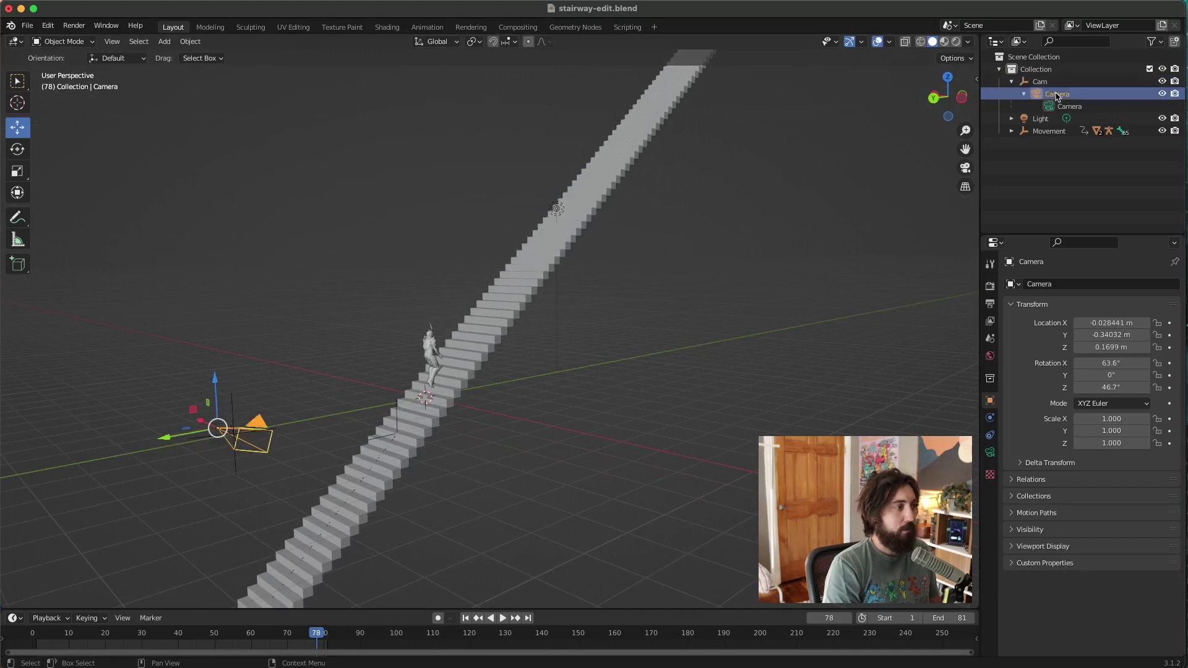
- Add a Track To constraint targeting the Light, then check it through the camera view
left_click(991, 437)
left_click(1069, 285)
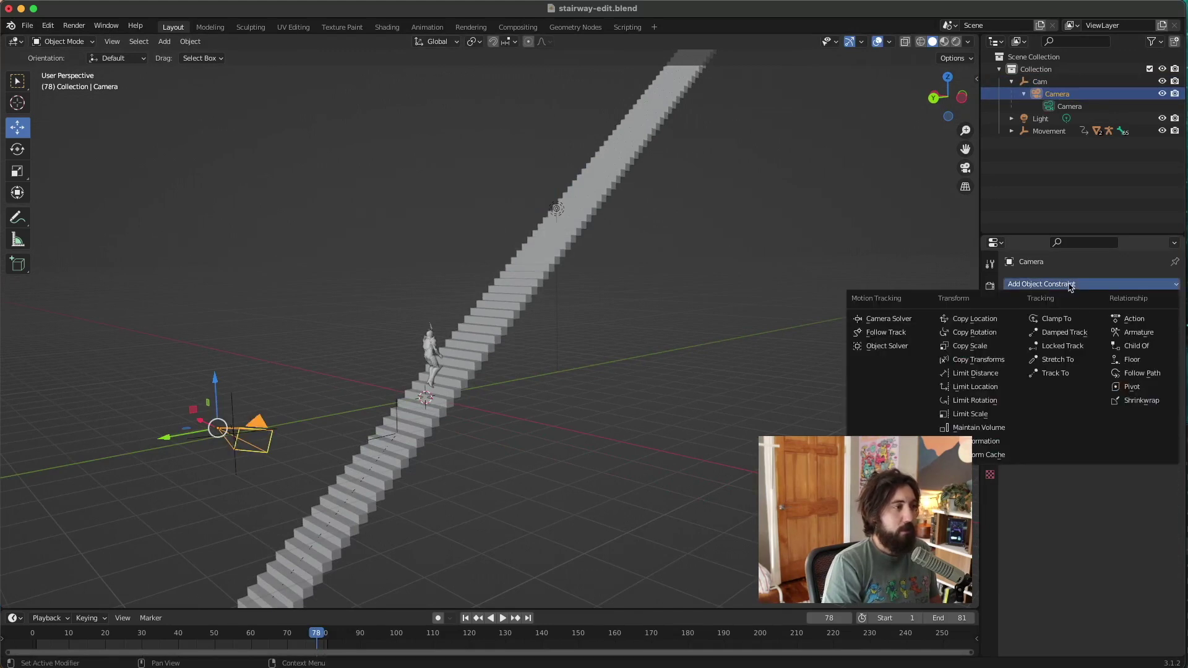
left_click(1066, 373)
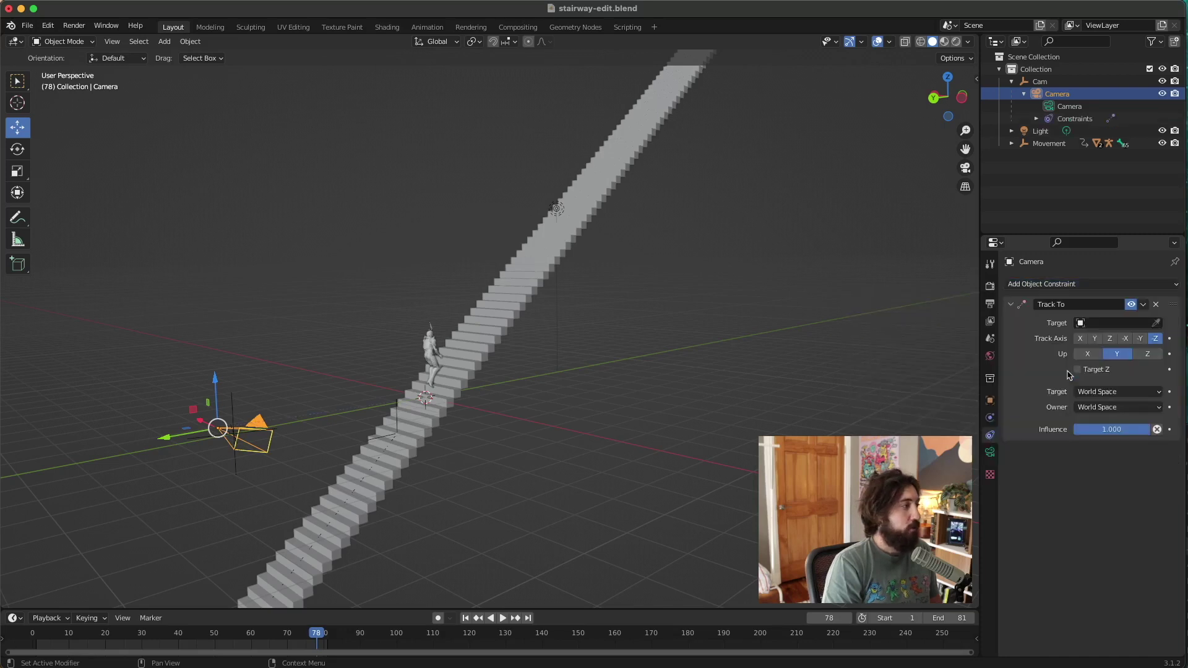
left_click(1154, 323)
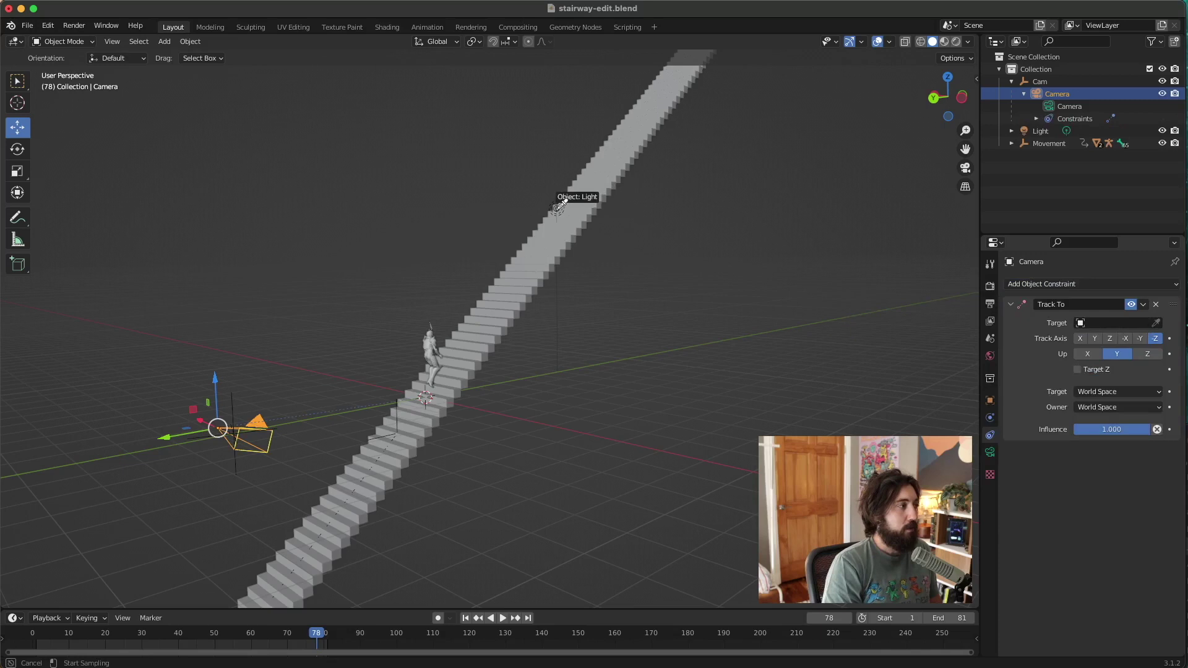
left_click(557, 206)
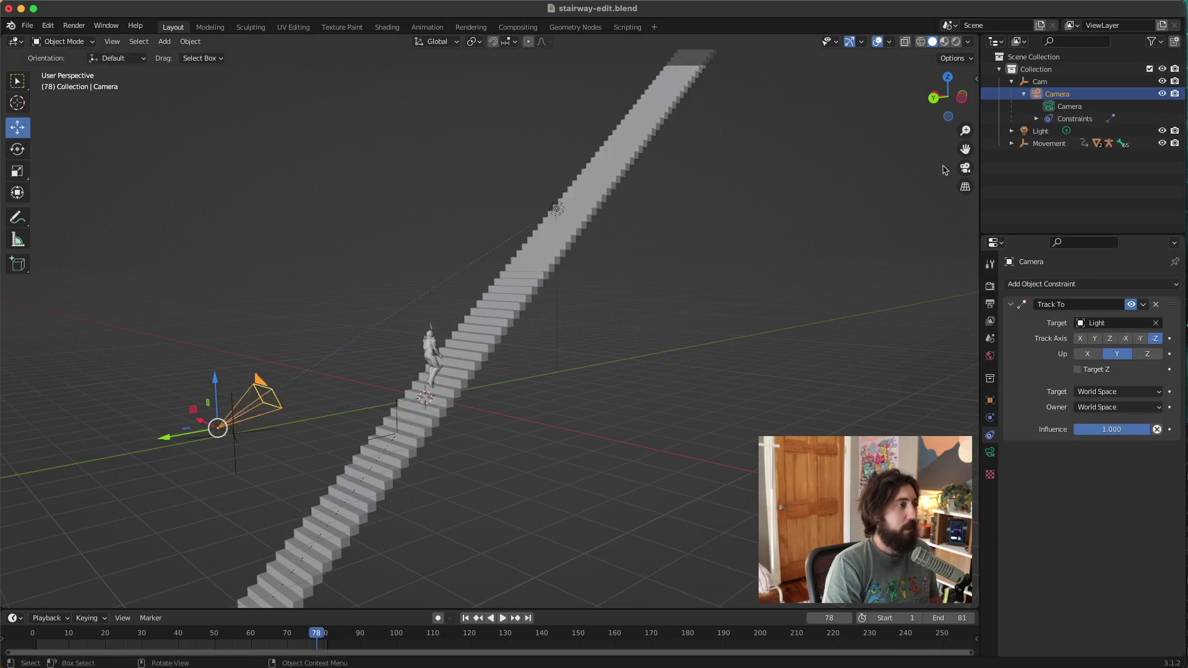
left_click(965, 167)
left_click(966, 168)
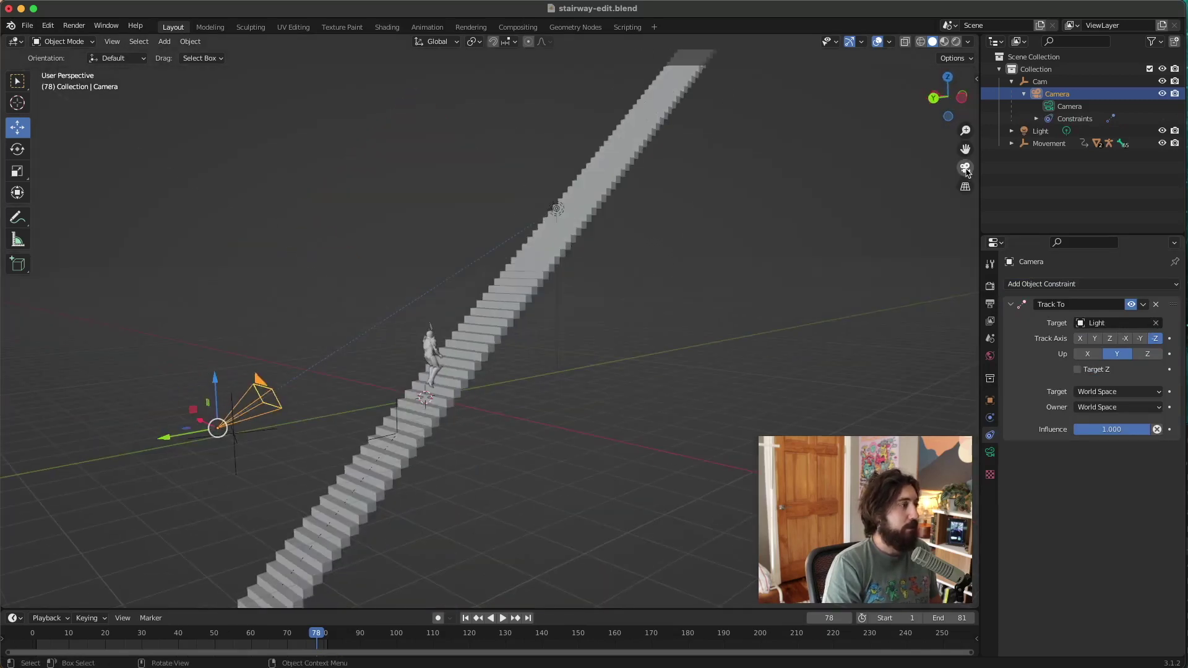
- Lower the Cam rig toward the stairs and preview the walk through the camera
left_click(1040, 81)
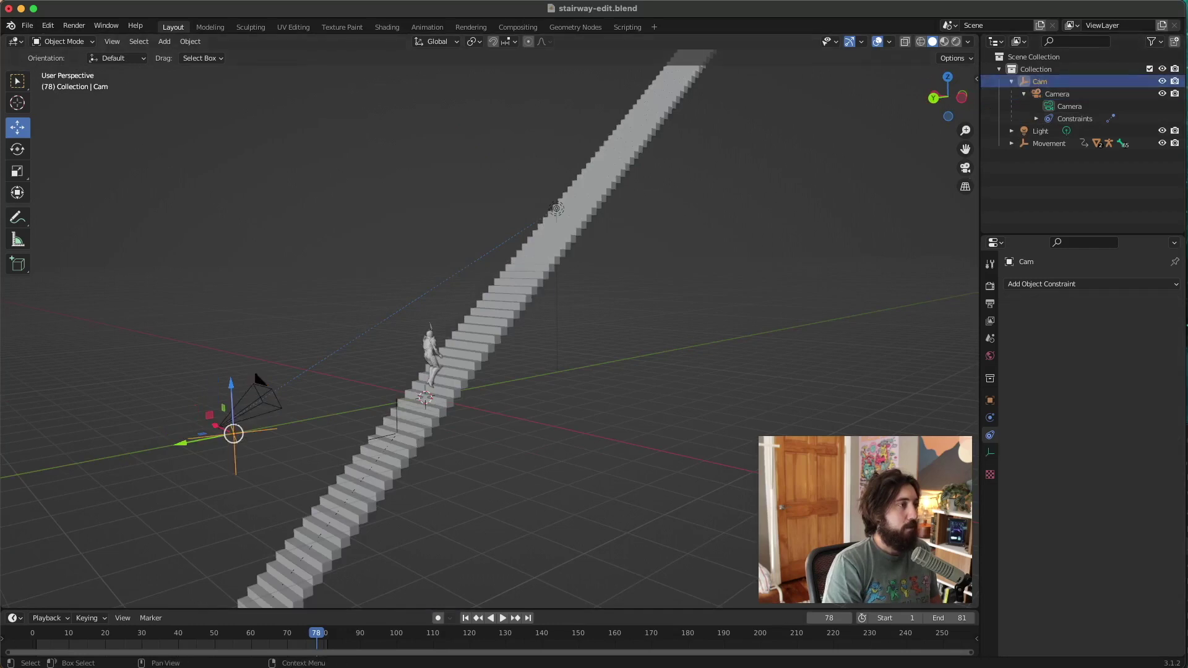
left_click_drag(229, 387, 260, 504)
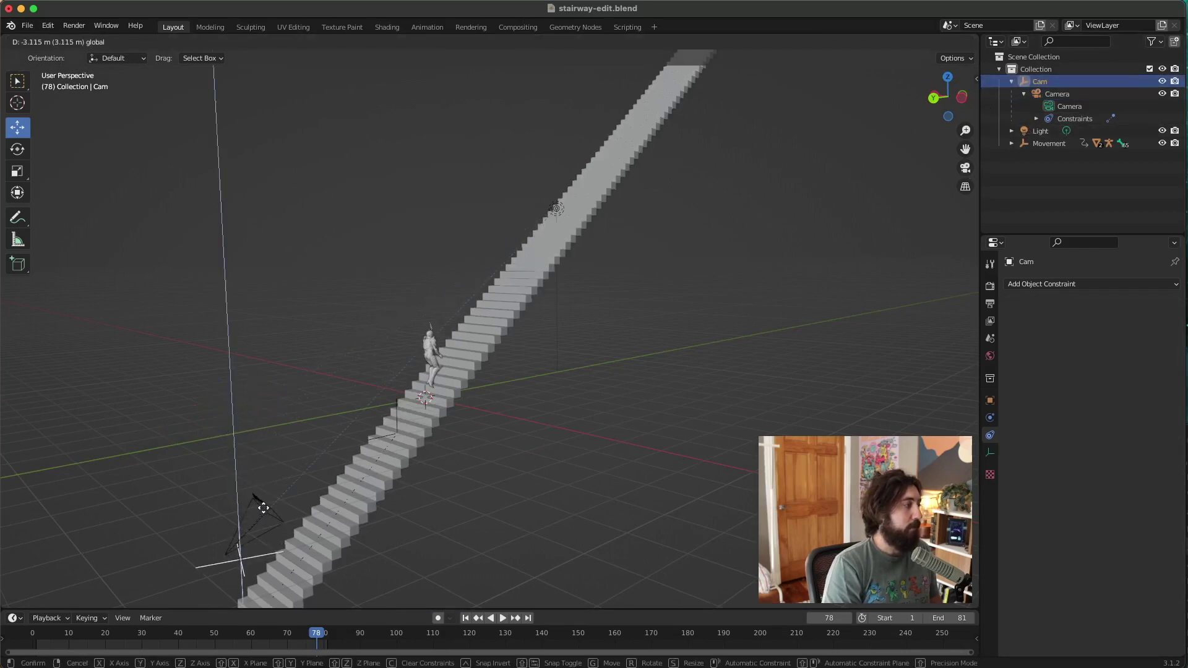
middle_click_drag(260, 504, 384, 358)
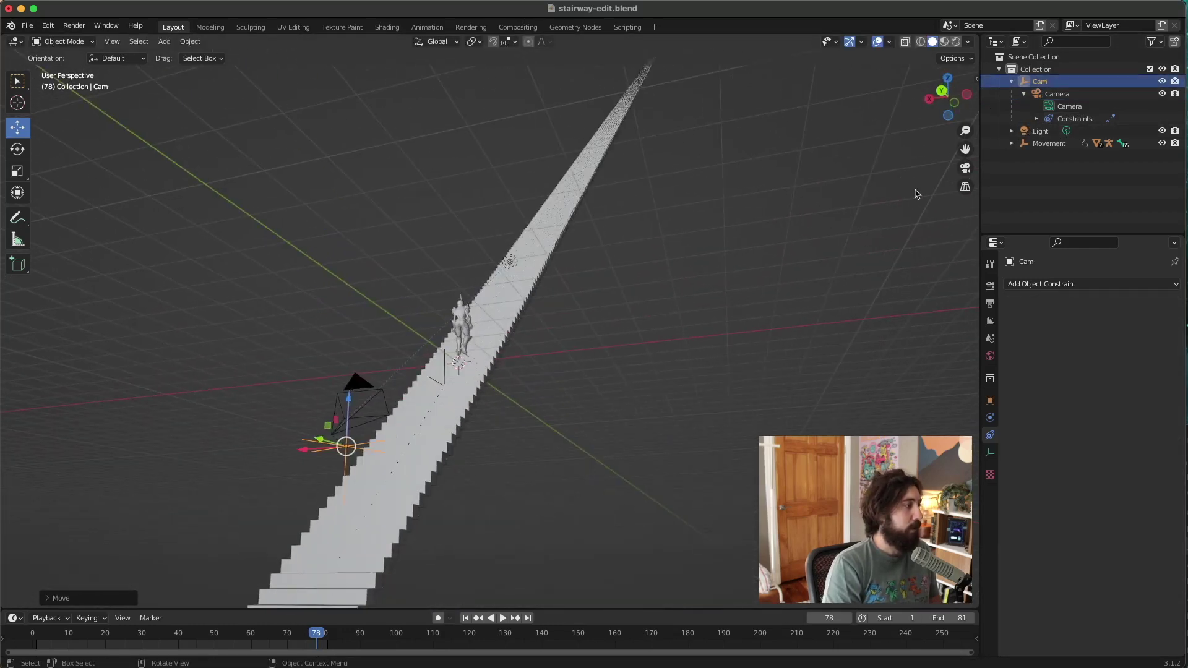
left_click(965, 168)
key("space")
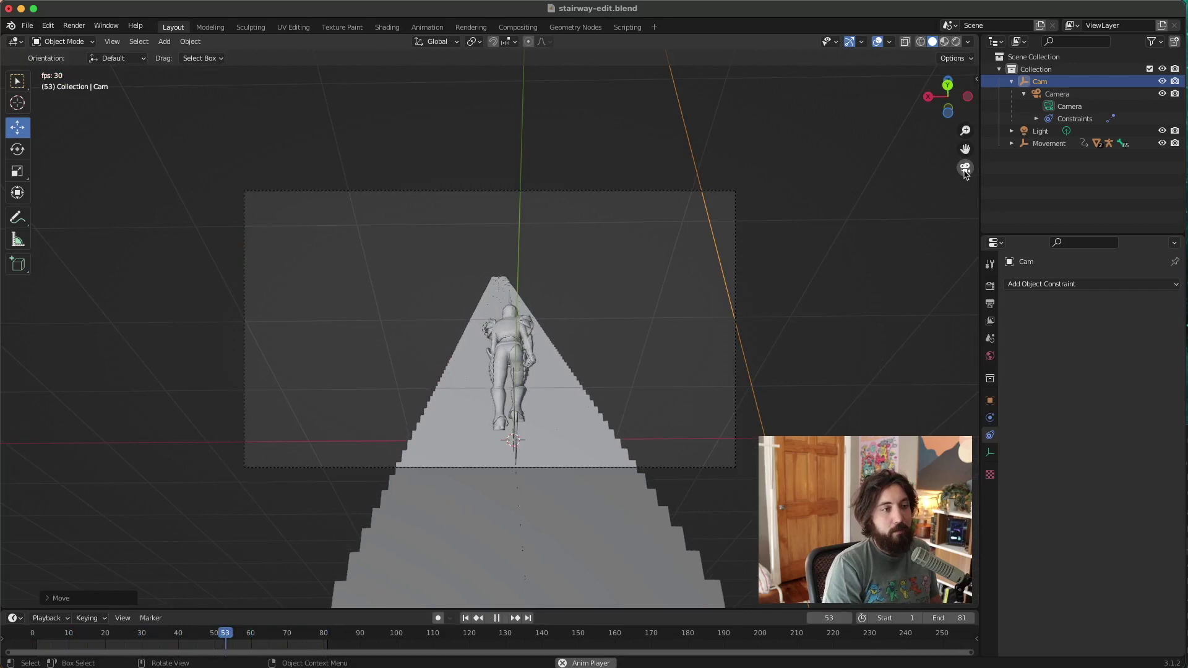
key("space")
left_click(965, 168)
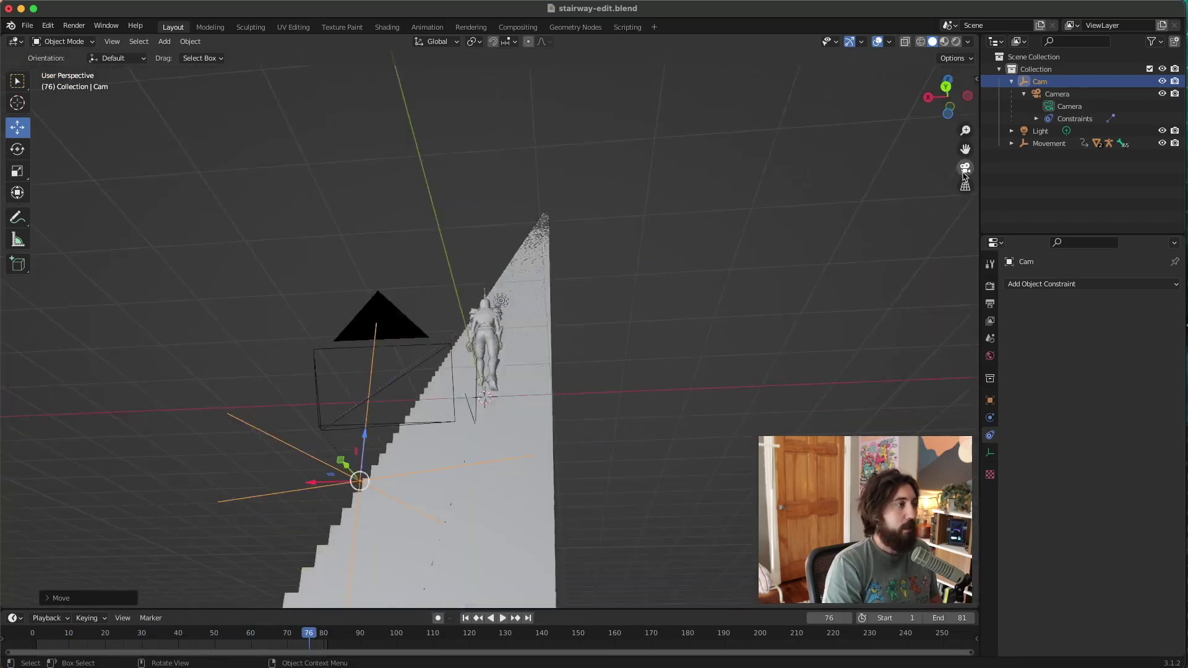
- Slide the Cam rig along X, check the camera view in Rendered shading, then return to Solid
middle_click_drag(312, 451, 344, 476)
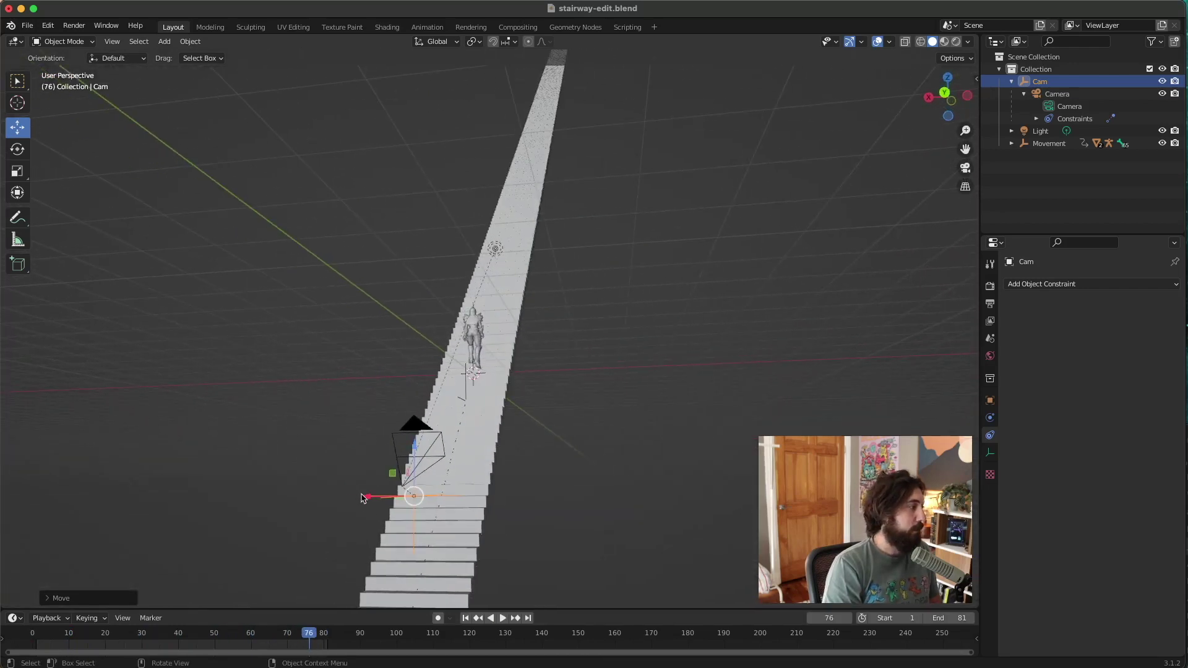
left_click_drag(365, 497, 443, 497)
left_click(966, 169)
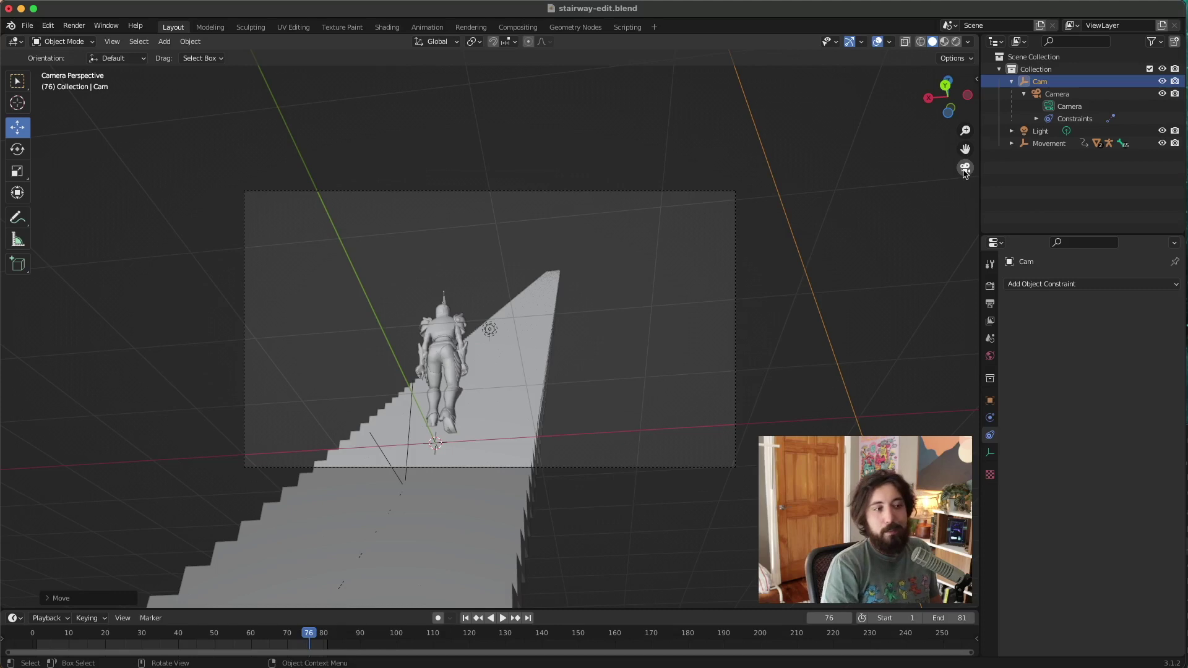
left_click(955, 42)
left_click(800, 423)
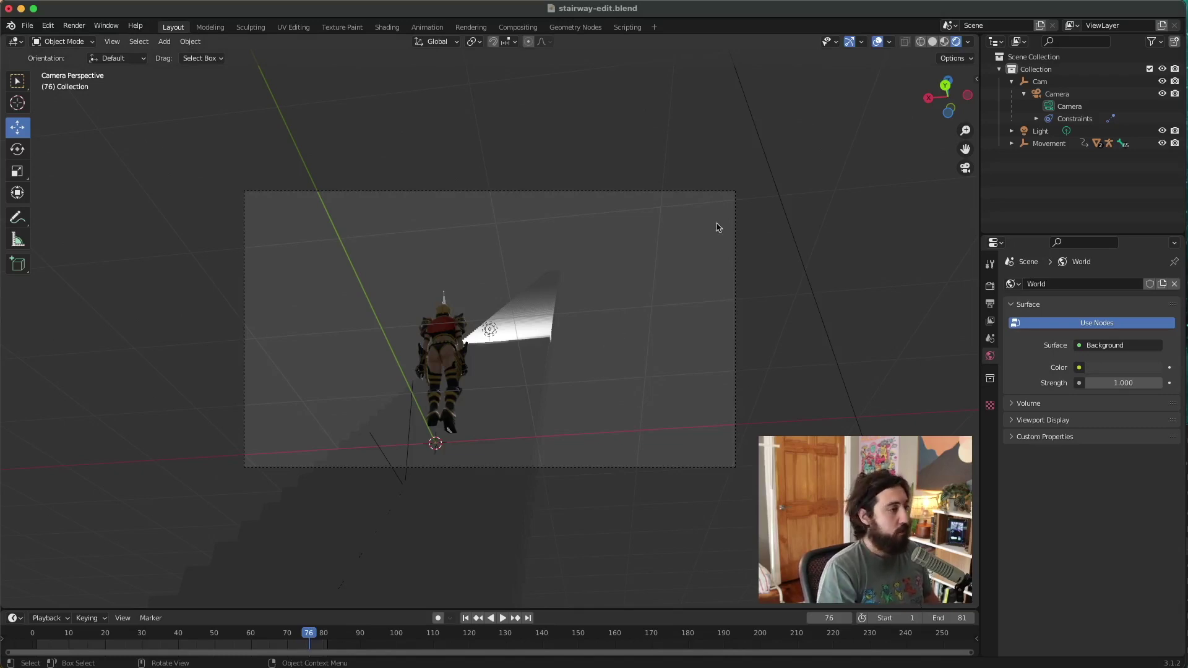
left_click(965, 168)
left_click(932, 42)
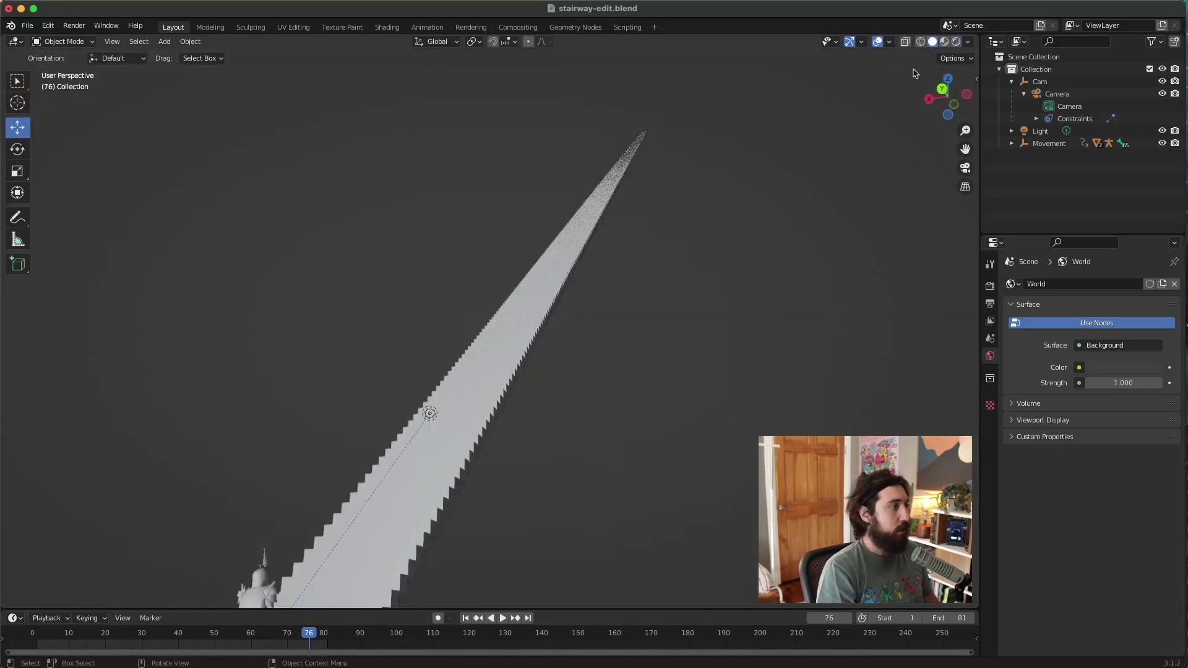
mouse_move(770, 293)
middle_mouse_down()
mouse_move(776, 274)
mouse_move(760, 292)
middle_mouse_up()
scroll(772, 282, "down", 3)
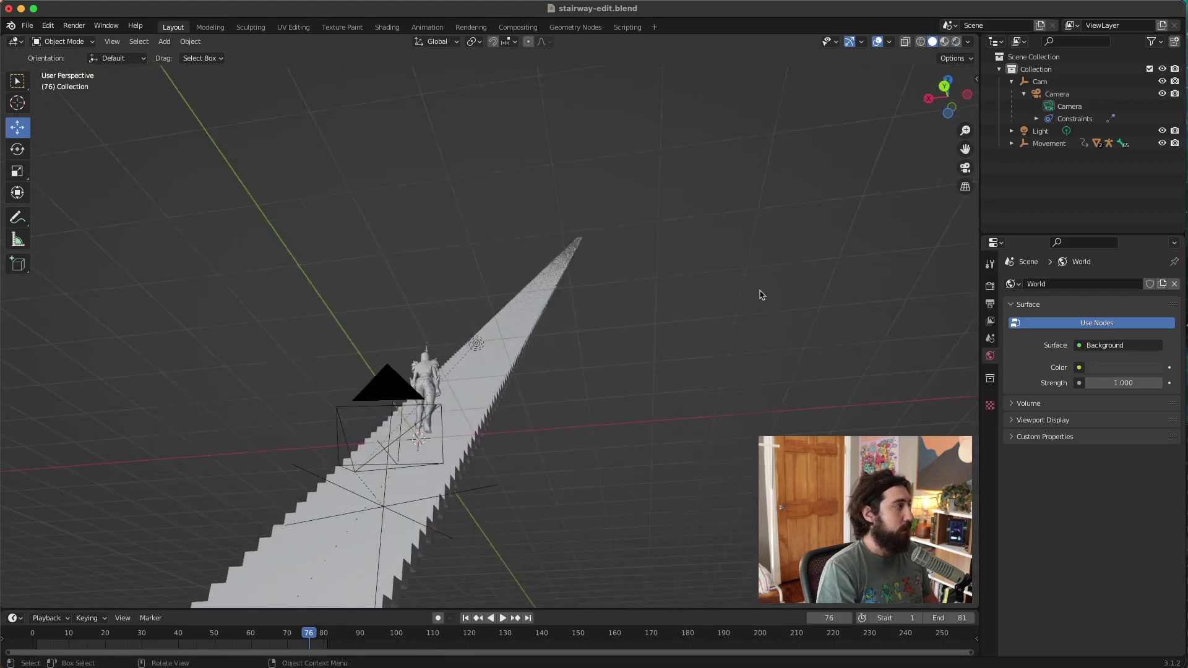
- Add a cylinder and set its depth to about 1.1 m
left_click(164, 42)
mouse_move(175, 55)
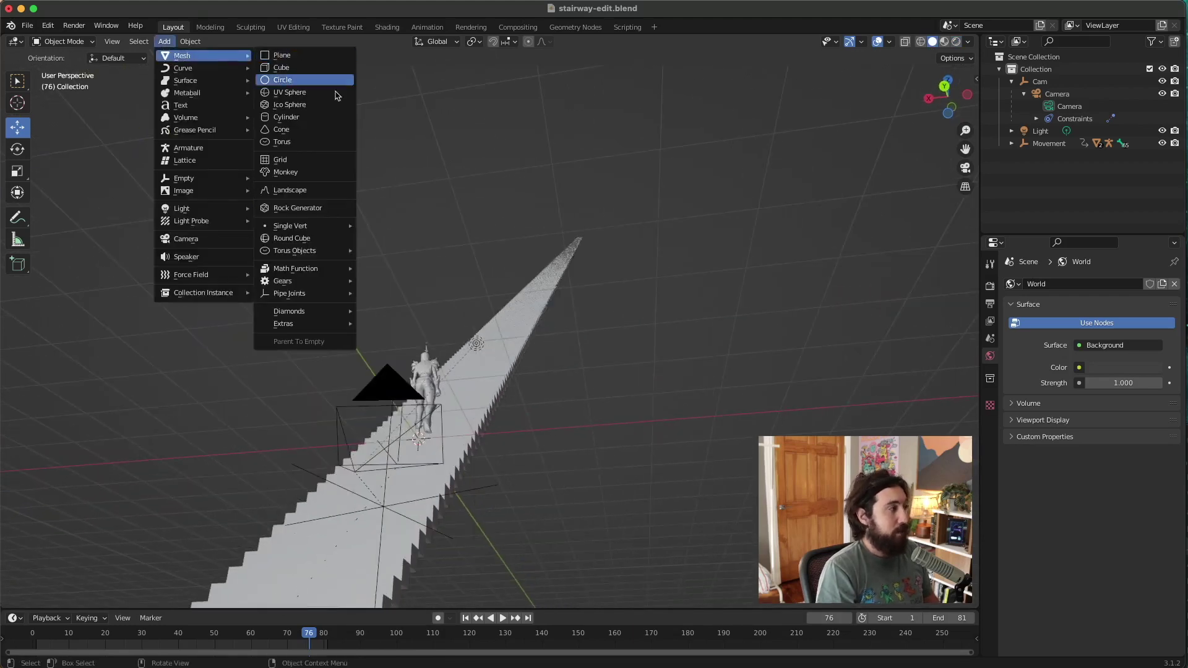
left_click(287, 117)
scroll(495, 346, "down", 3)
scroll(495, 356, "up", 3)
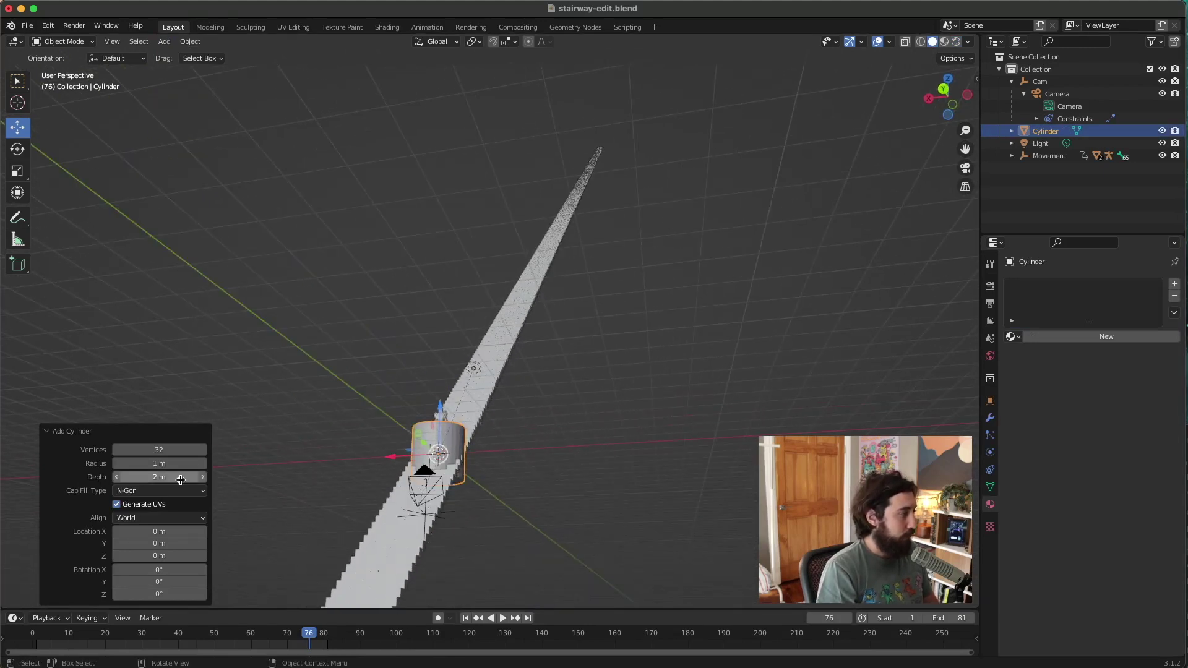
left_click_drag(159, 477, 108, 483)
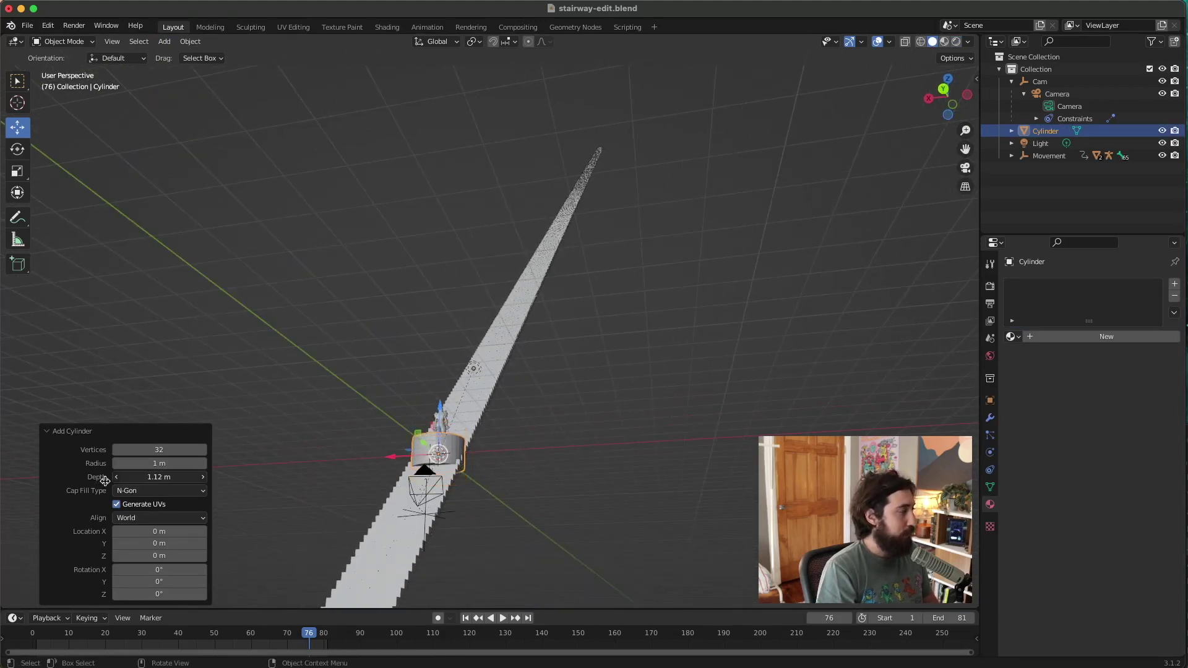
middle_click_drag(588, 422, 478, 455)
left_click_drag(478, 463, 547, 465)
key("super+z")
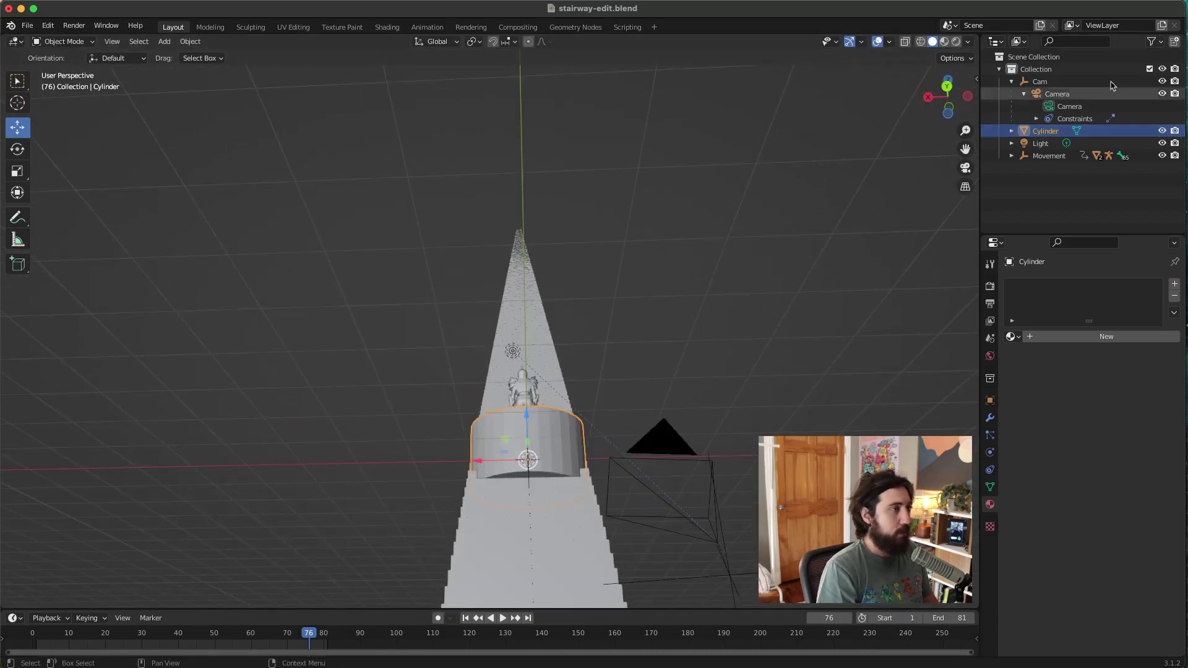
- Hide the stairs and lift the cylinder 4.8634 m straight up
left_click(1012, 156)
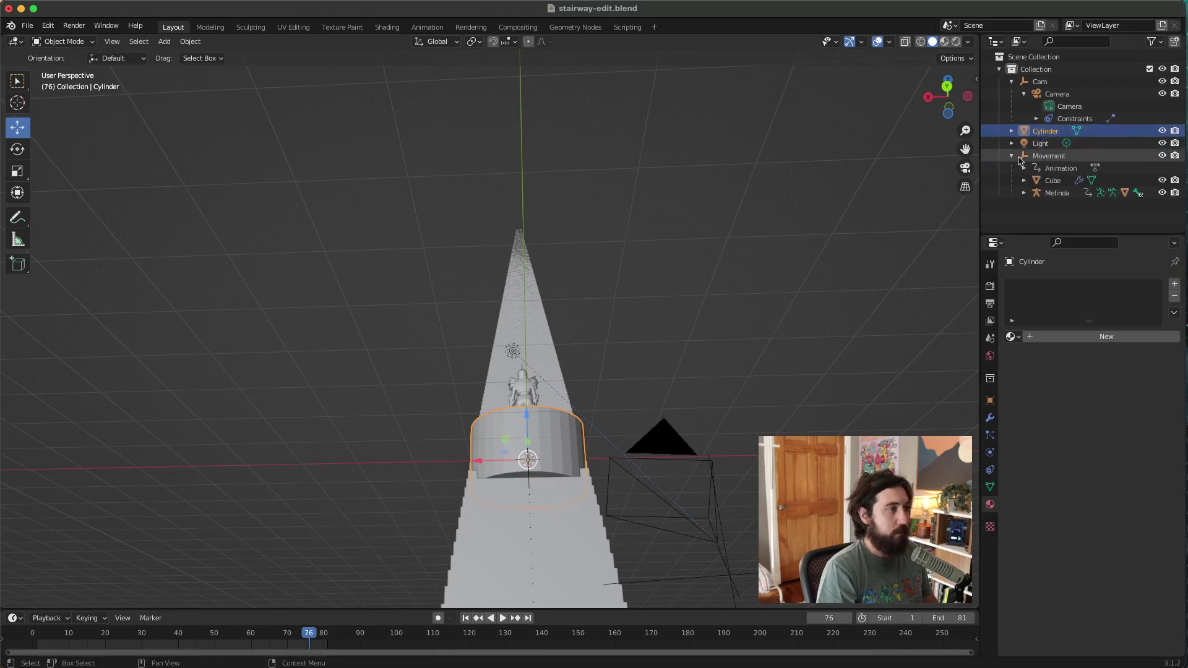
left_click(1162, 181)
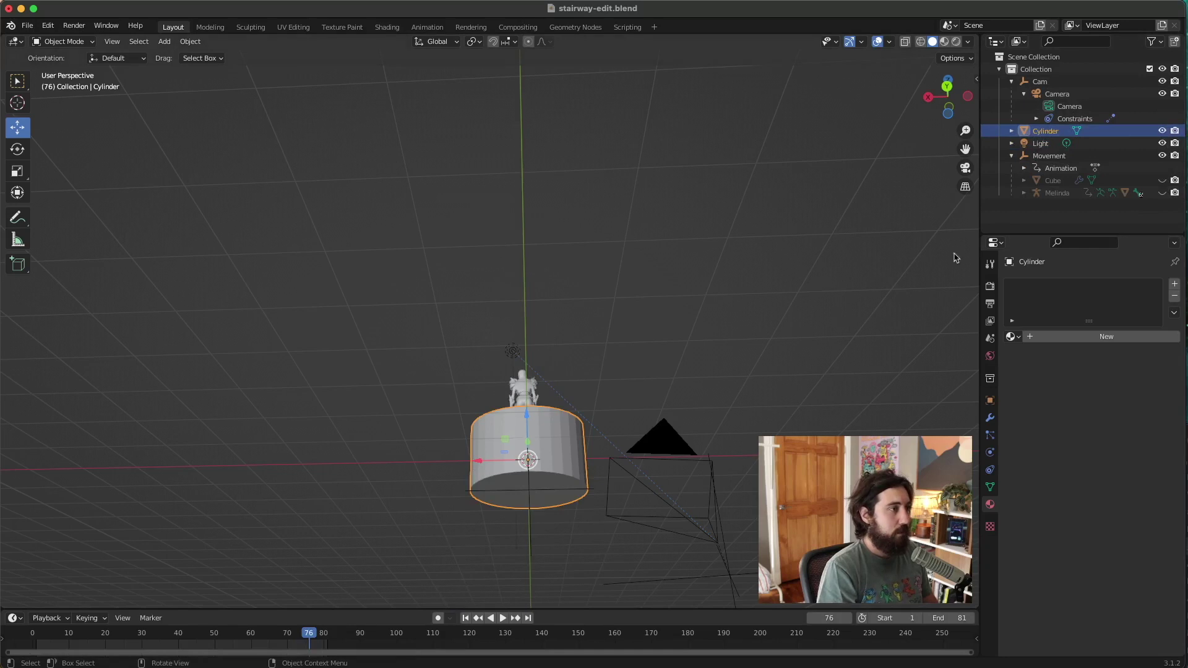
middle_click_drag(559, 410, 532, 448)
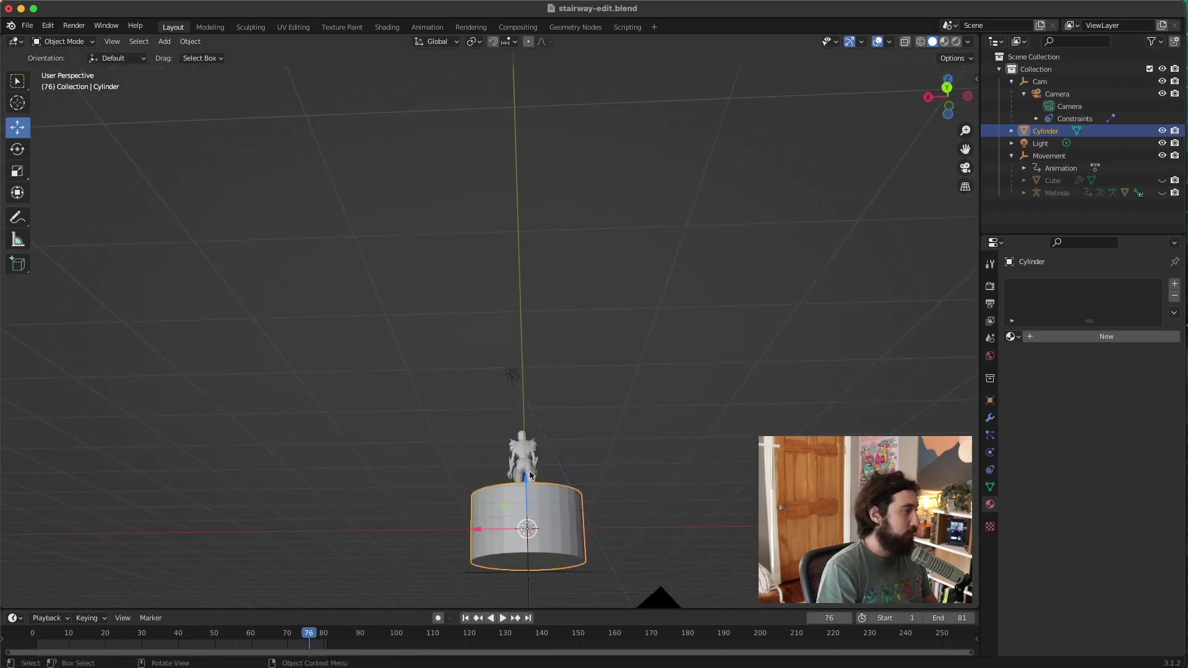
left_click_drag(526, 478, 540, 224)
middle_click_drag(539, 218, 542, 292)
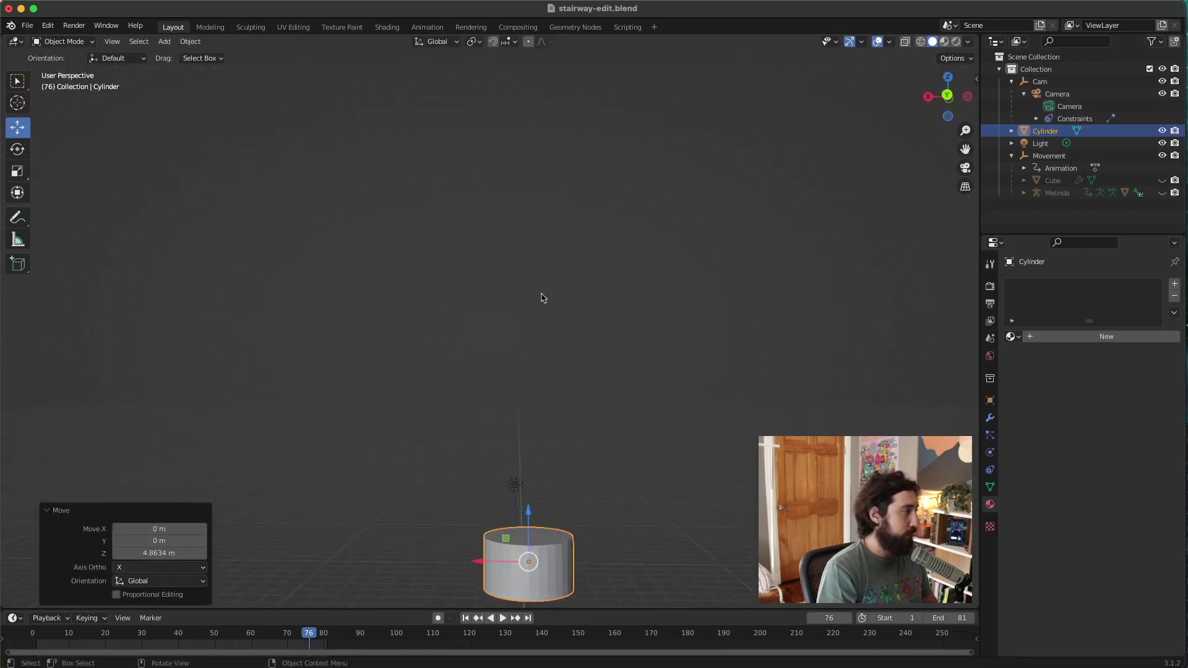
middle_click_drag(523, 493, 530, 393, "shift")
scroll(524, 407, "up", 6)
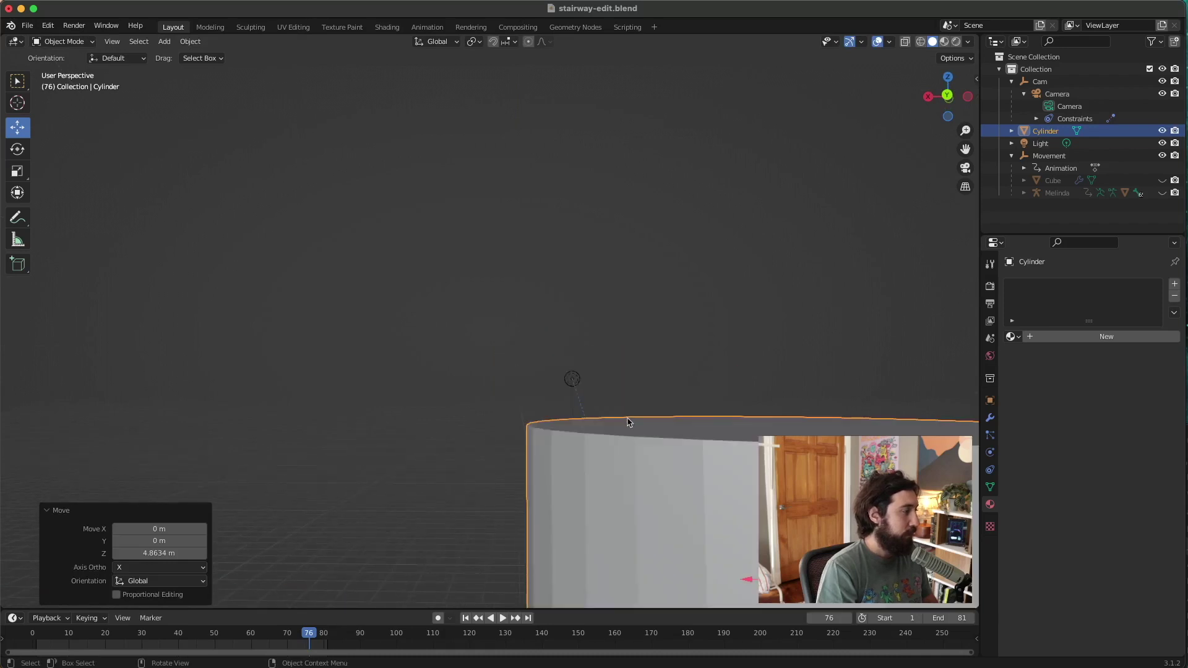
scroll(627, 419, "down", 6)
middle_click_drag(634, 406, 571, 429)
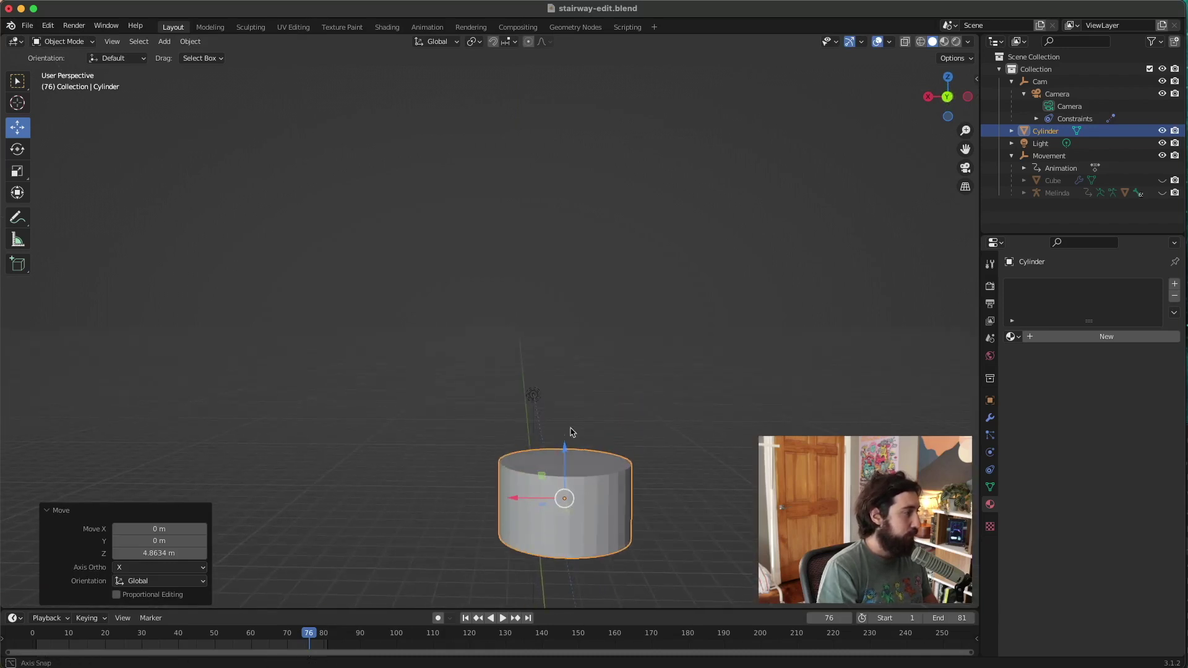
- Rotate the cylinder exactly 90° about the X axis
left_click(18, 149)
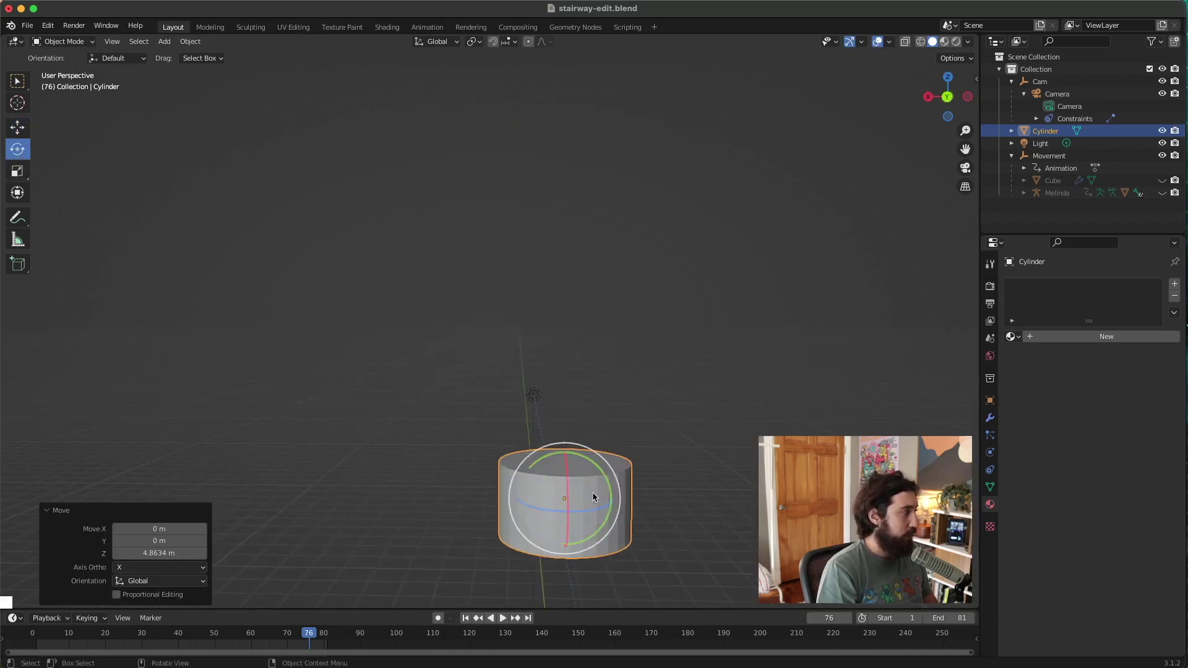
left_click_drag(565, 478, 569, 492)
left_click(156, 552)
type("90")
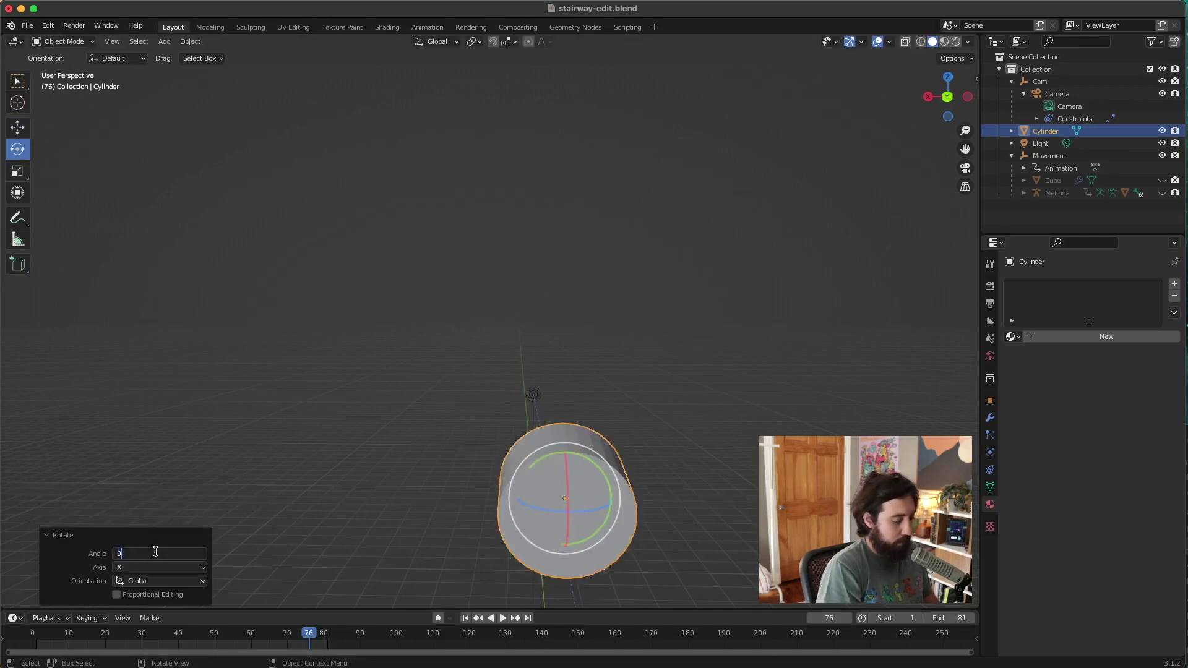
key("Return")
middle_click_drag(514, 491, 528, 416, "shift")
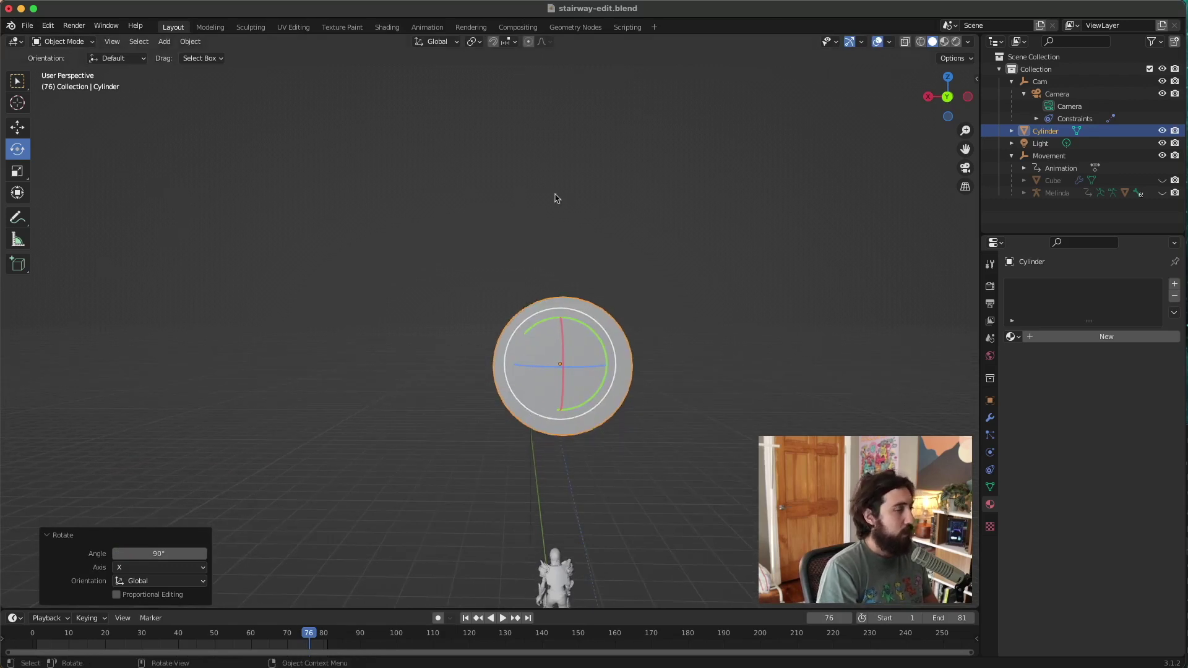
- In Edit Mode with X-ray, select the disc's lower half and pull it down 0.90726 m
key("Tab")
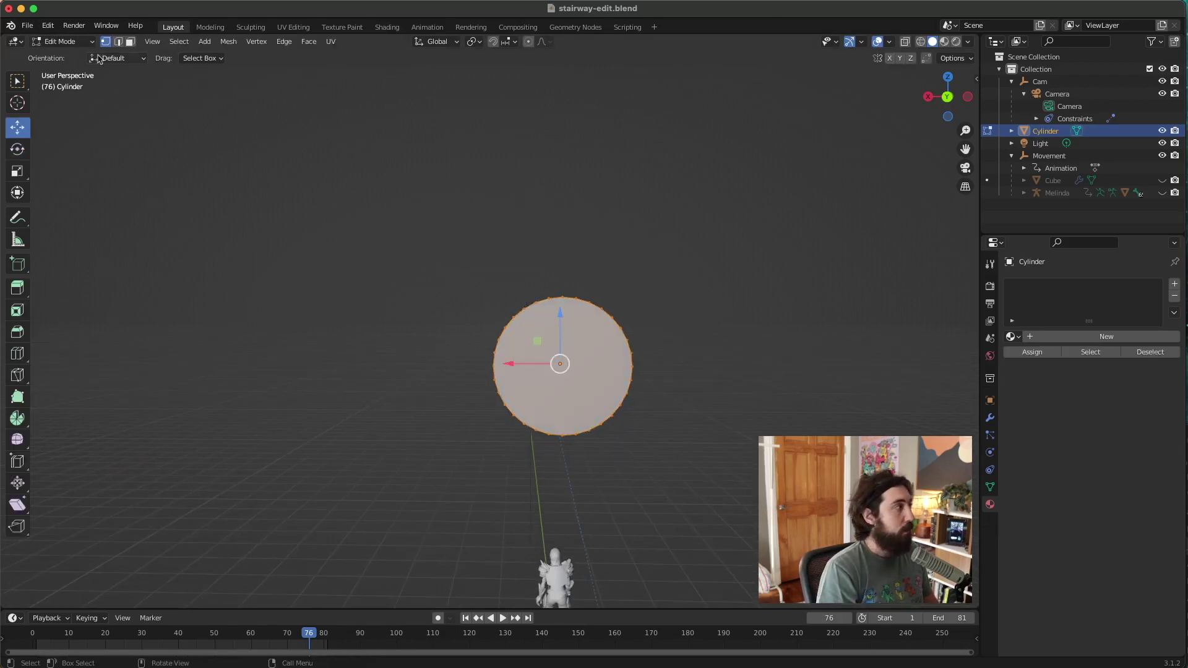
middle_click_drag(563, 314, 542, 328, "shift")
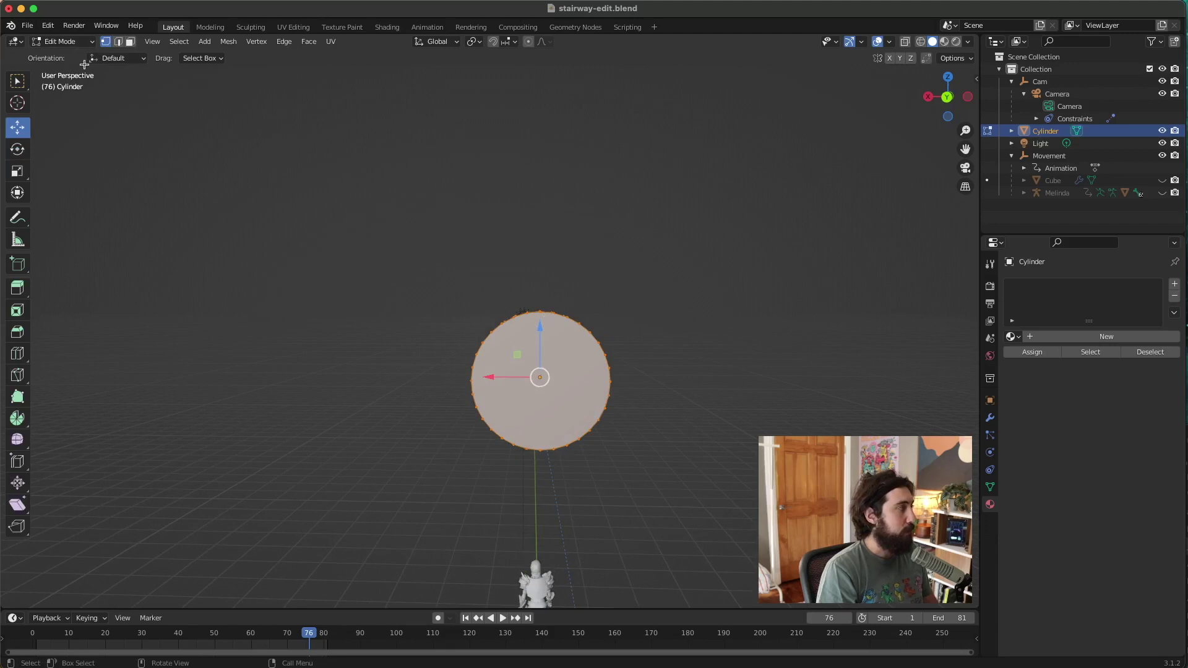
left_click(74, 42)
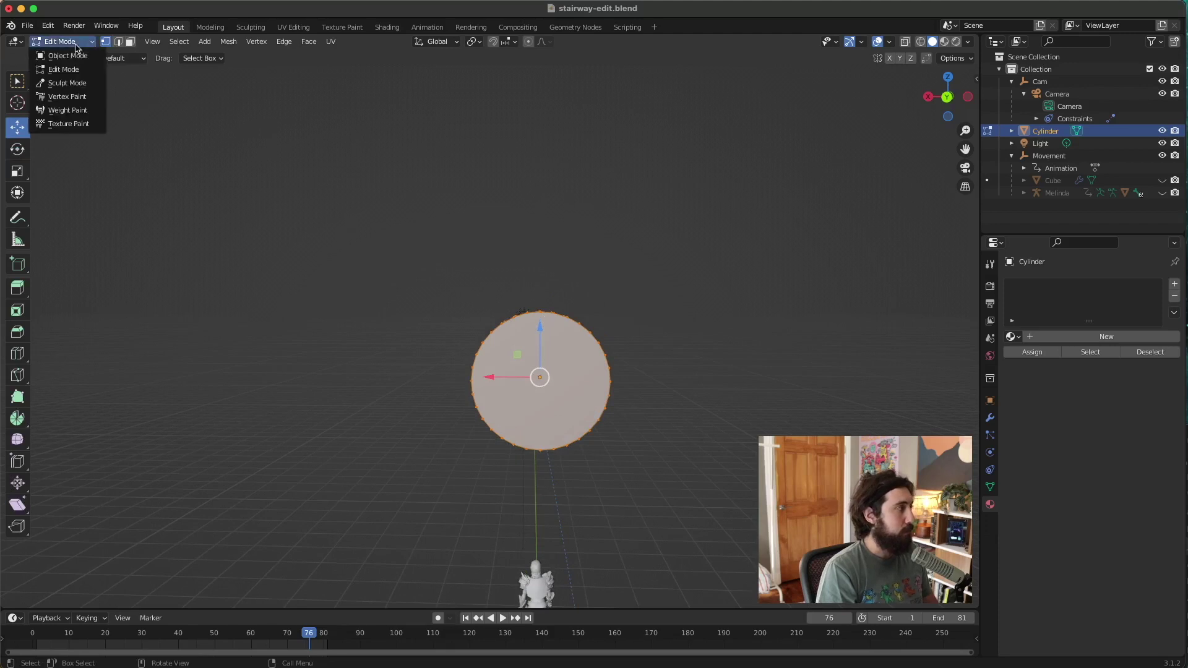
left_click(922, 42)
middle_click_drag(625, 405, 625, 402)
left_click_drag(438, 439, 655, 357)
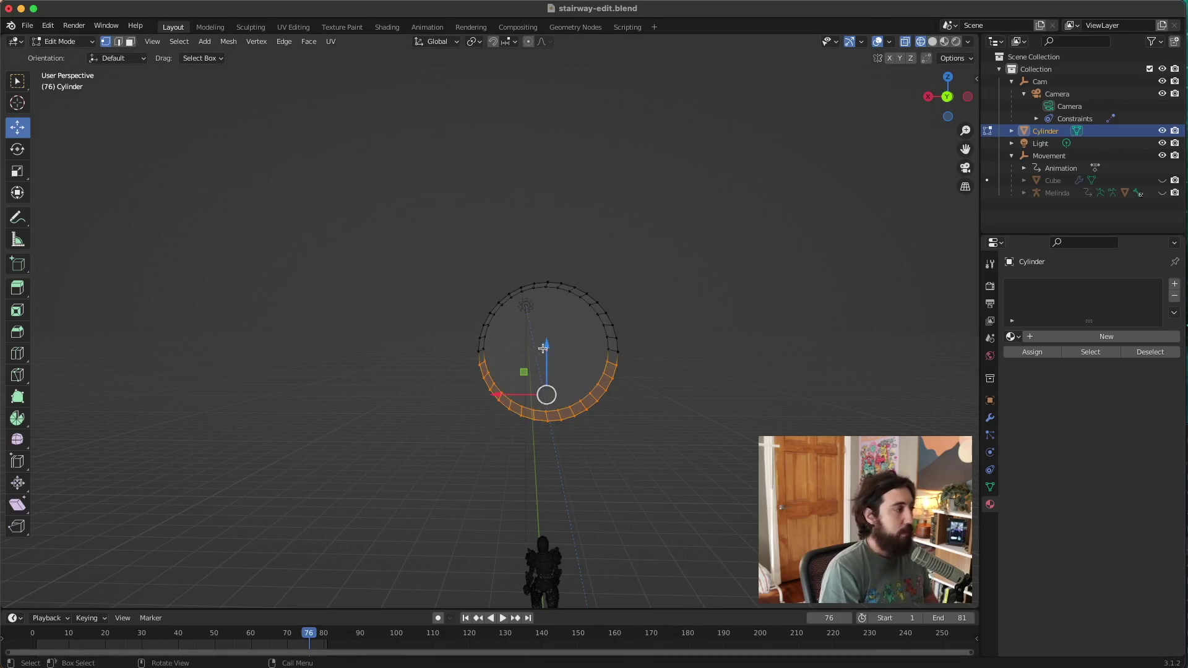
left_click_drag(544, 362, 536, 406)
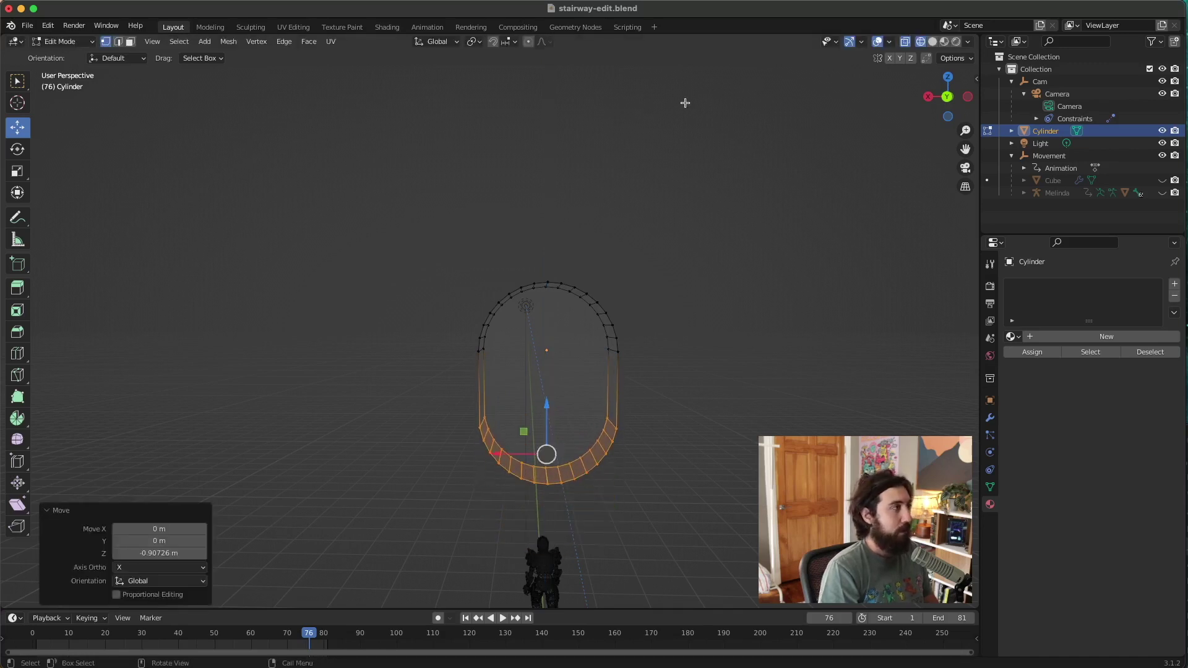
key("Tab")
- Change the viewport shading and unhide the staircase and walking character
left_click(944, 41)
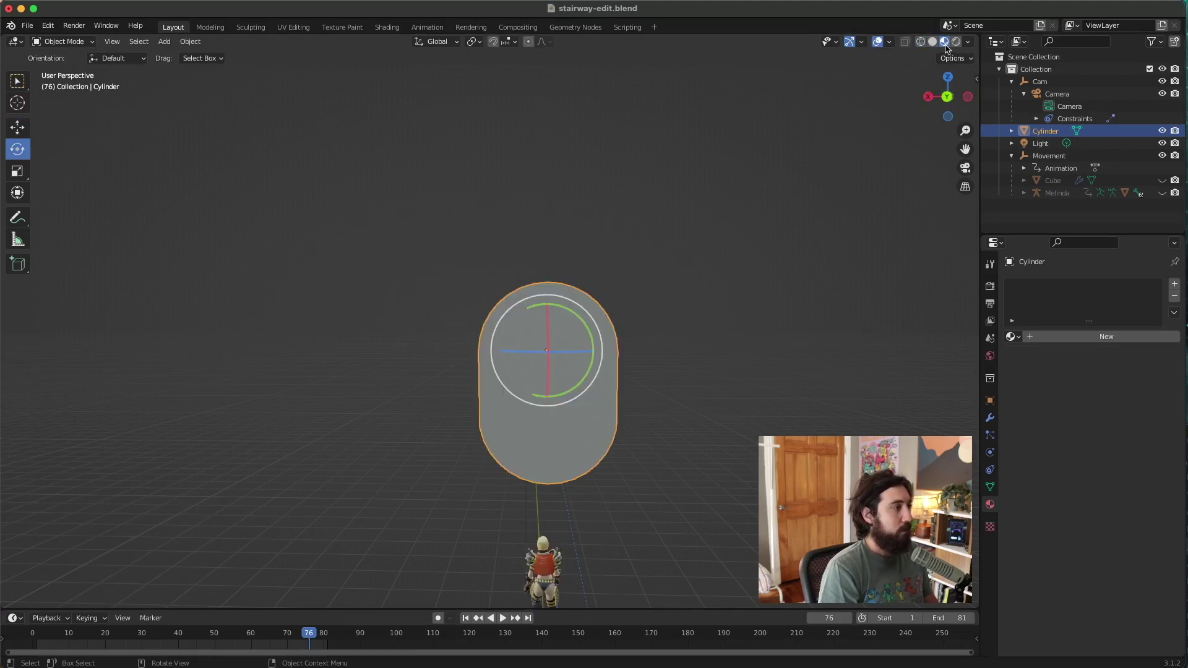
middle_click_drag(680, 236, 290, 217)
left_click(13, 127)
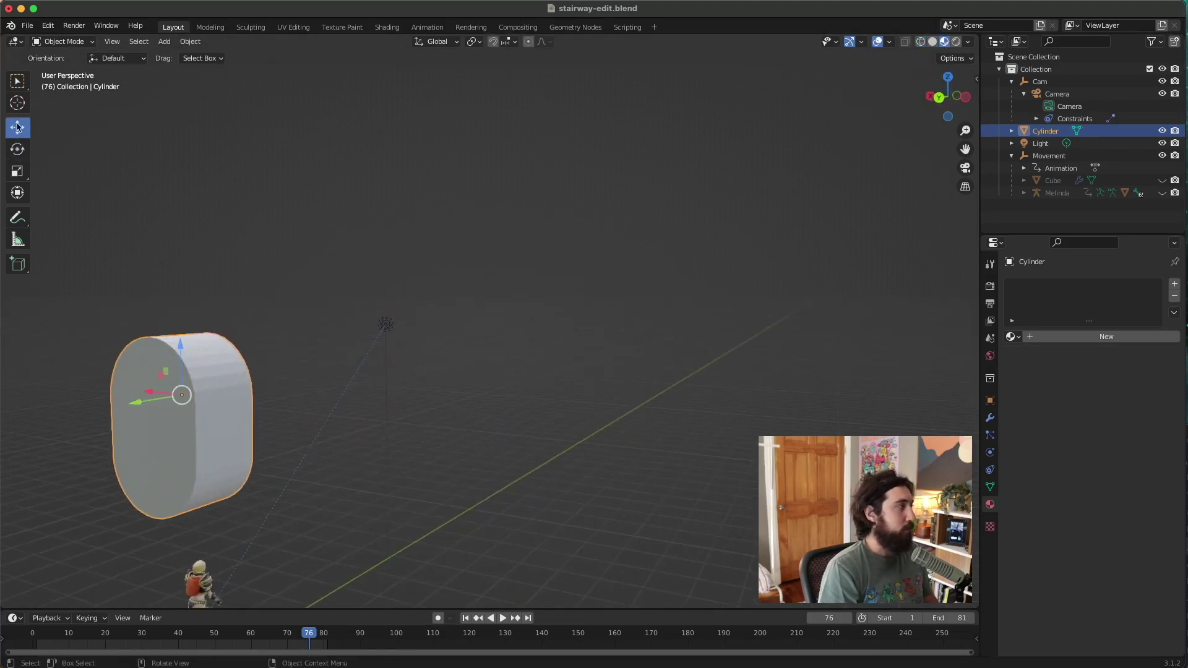
middle_click_drag(239, 190, 357, 193)
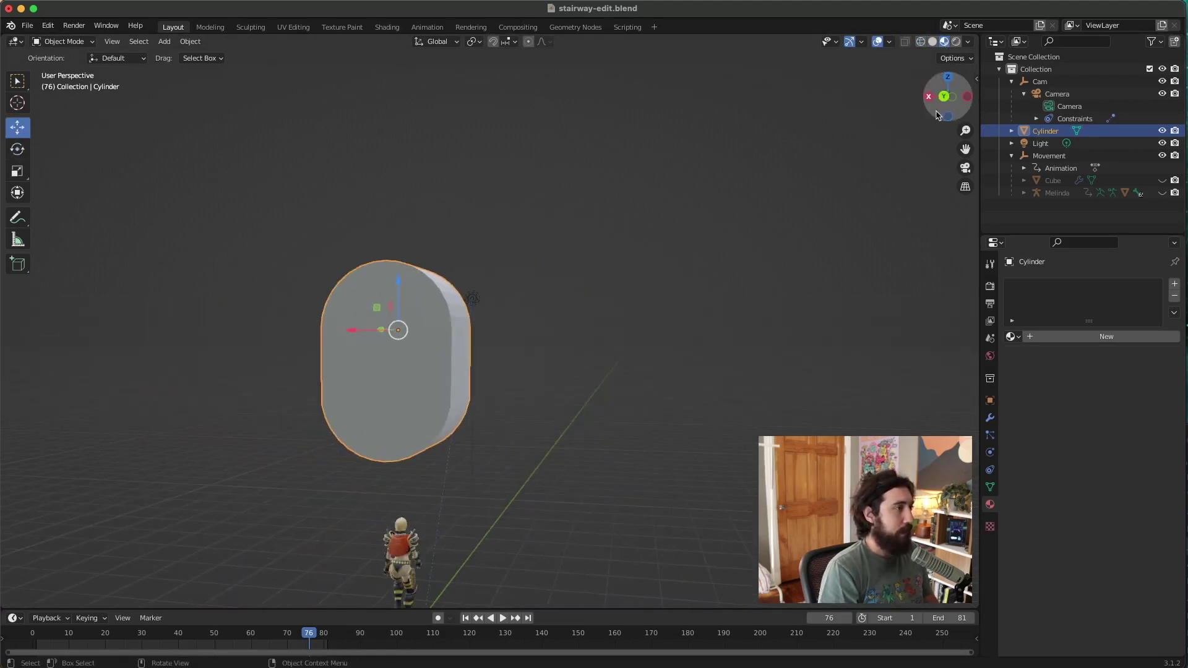
left_click(1162, 180)
left_click(1162, 192)
middle_click_drag(456, 349, 349, 375)
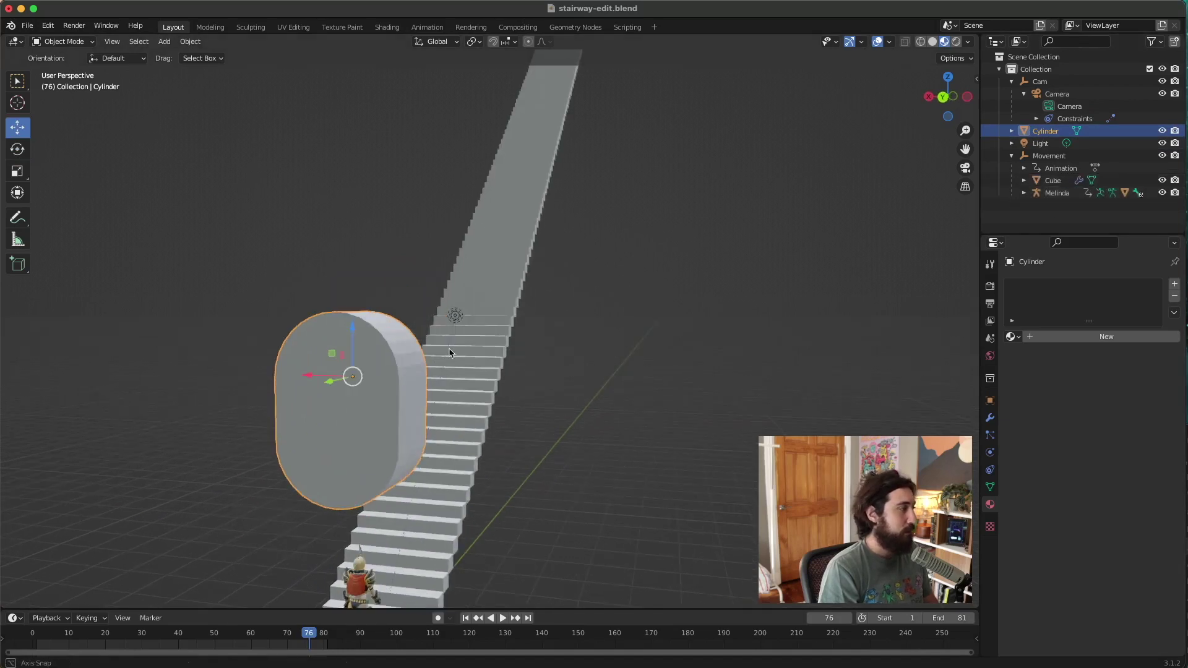
- Move the arch along Y and Z onto the stairs, finally raising it 0.51599 m
key("g")
key("y")
left_click(460, 317)
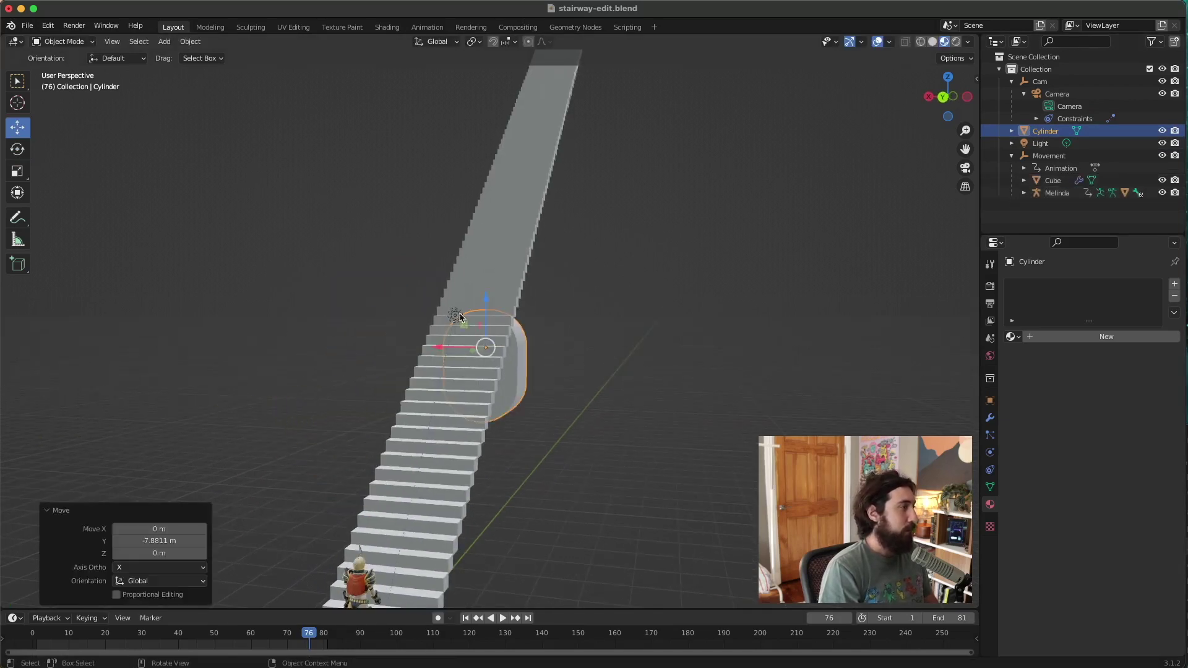
key("g")
key("z")
left_click(466, 233)
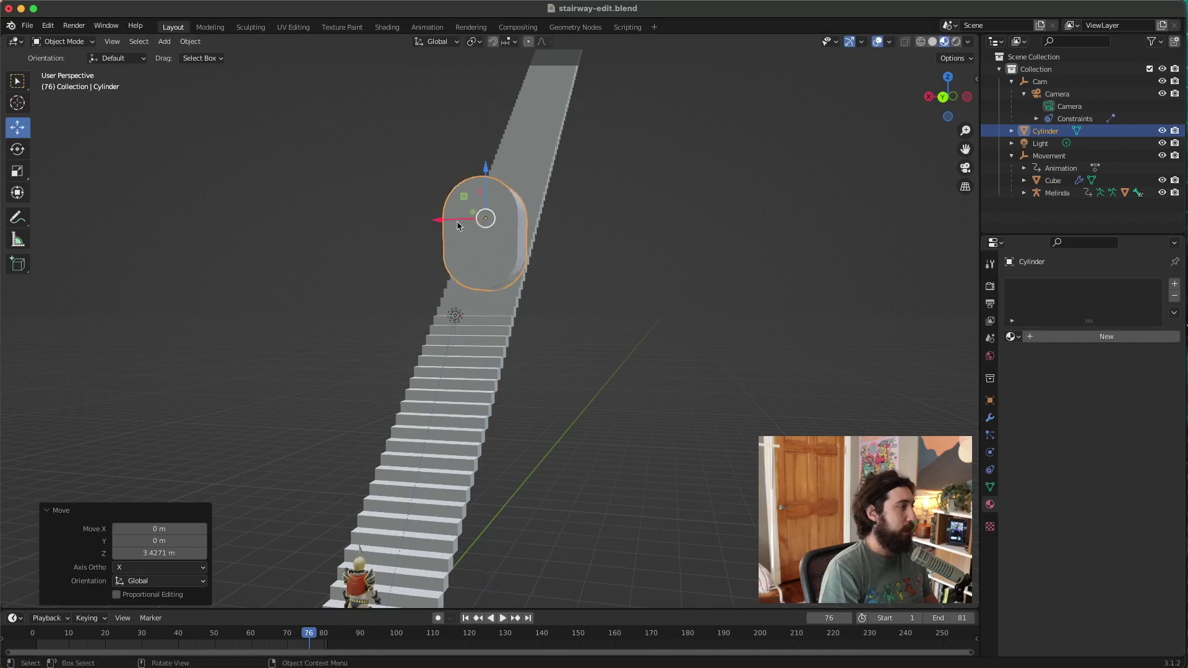
mouse_move(466, 232)
middle_mouse_down()
mouse_move(432, 244)
mouse_move(448, 237)
middle_mouse_up()
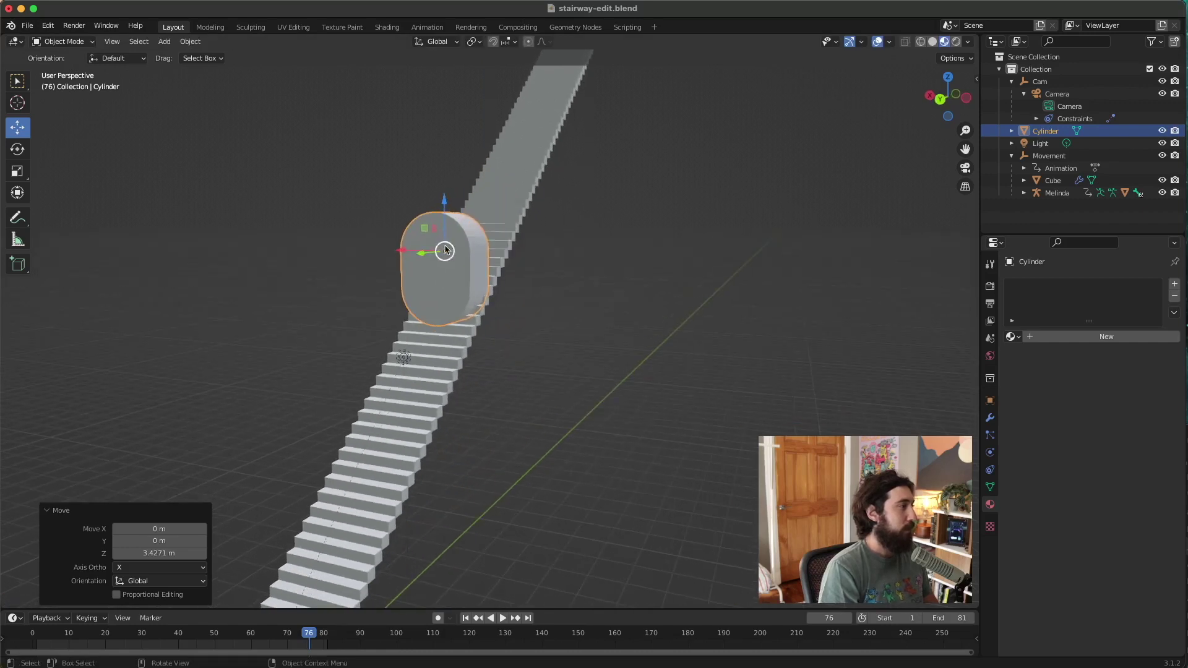
key("g")
key("y")
left_click(442, 255)
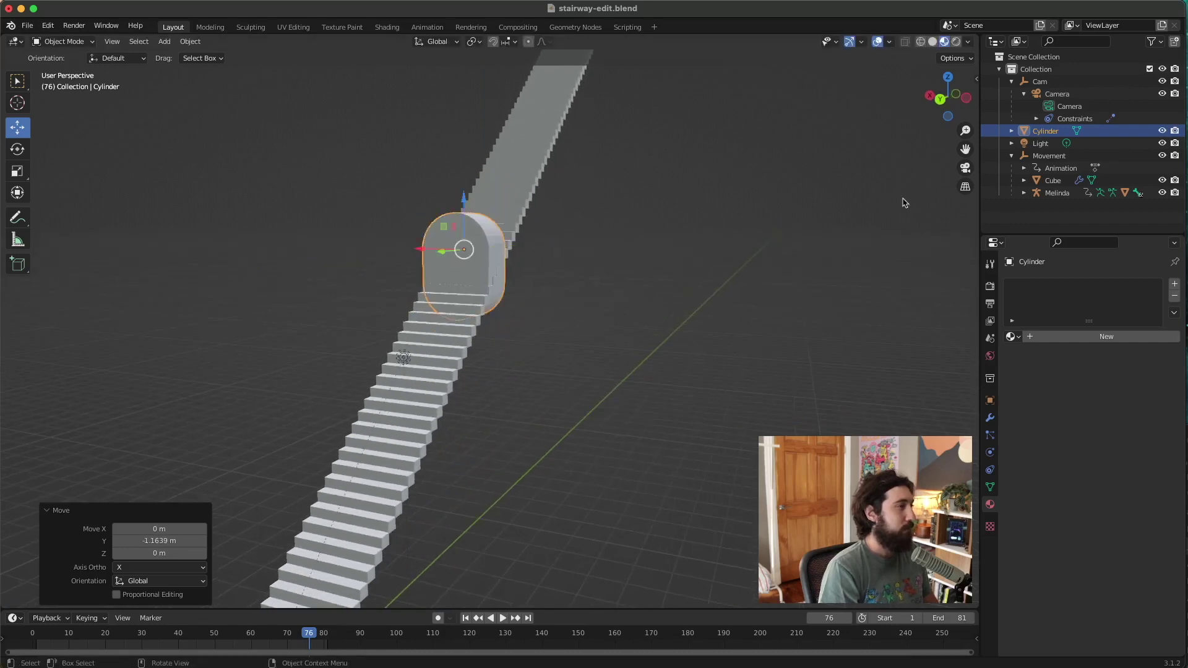
left_click(965, 168)
middle_click_drag(529, 294, 487, 315)
left_click_drag(485, 300, 508, 255)
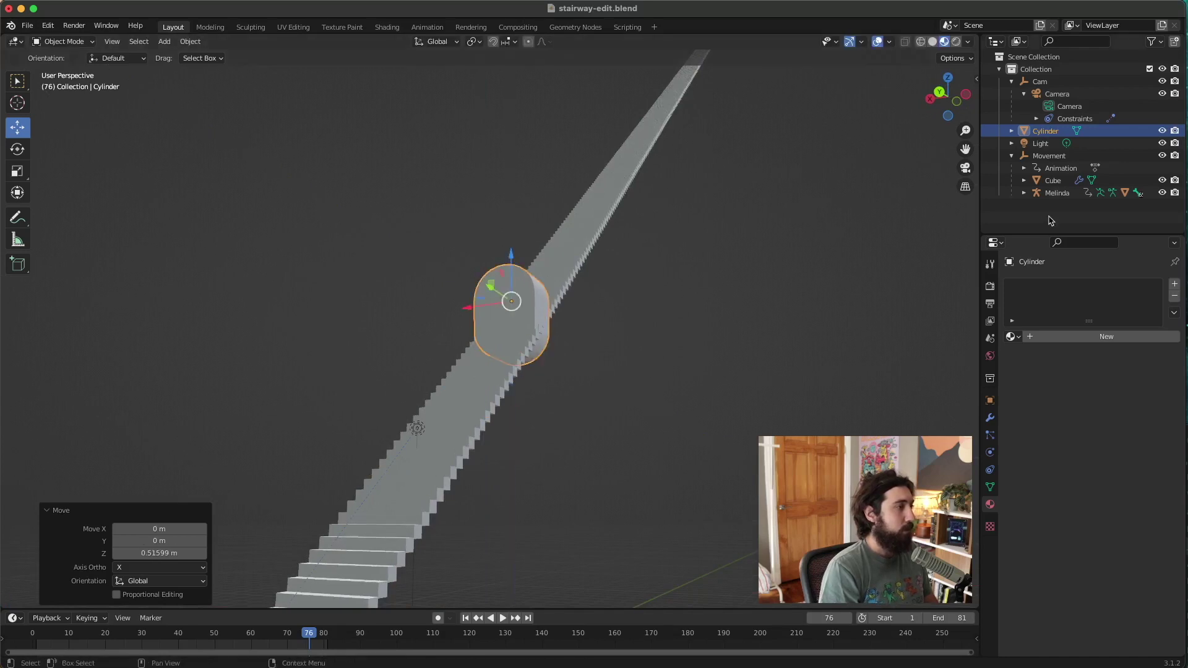
- Nudge the arch in the camera view and give it a new material named Glow
left_click(965, 170)
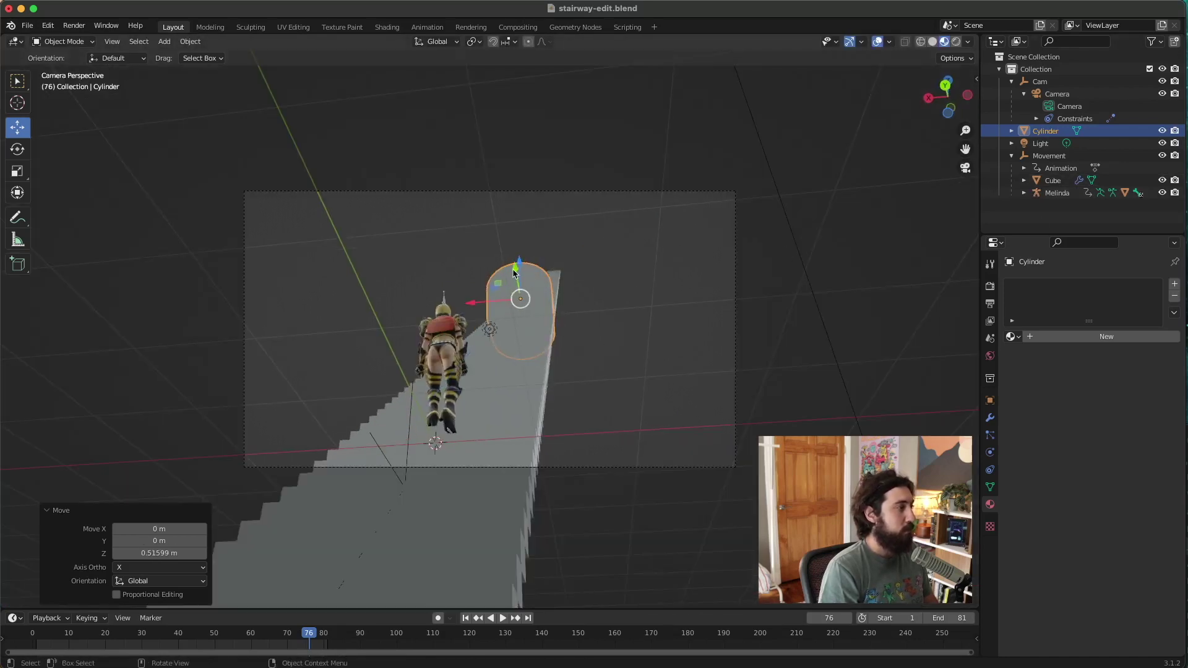
left_click_drag(514, 273, 467, 316)
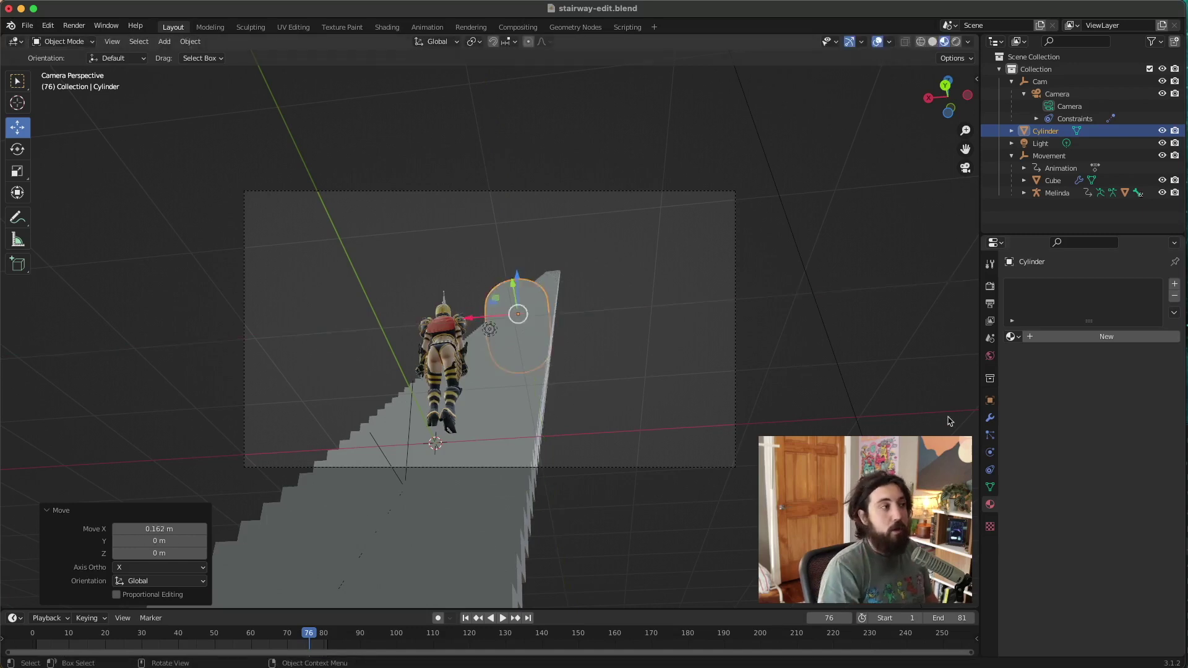
left_click(990, 488)
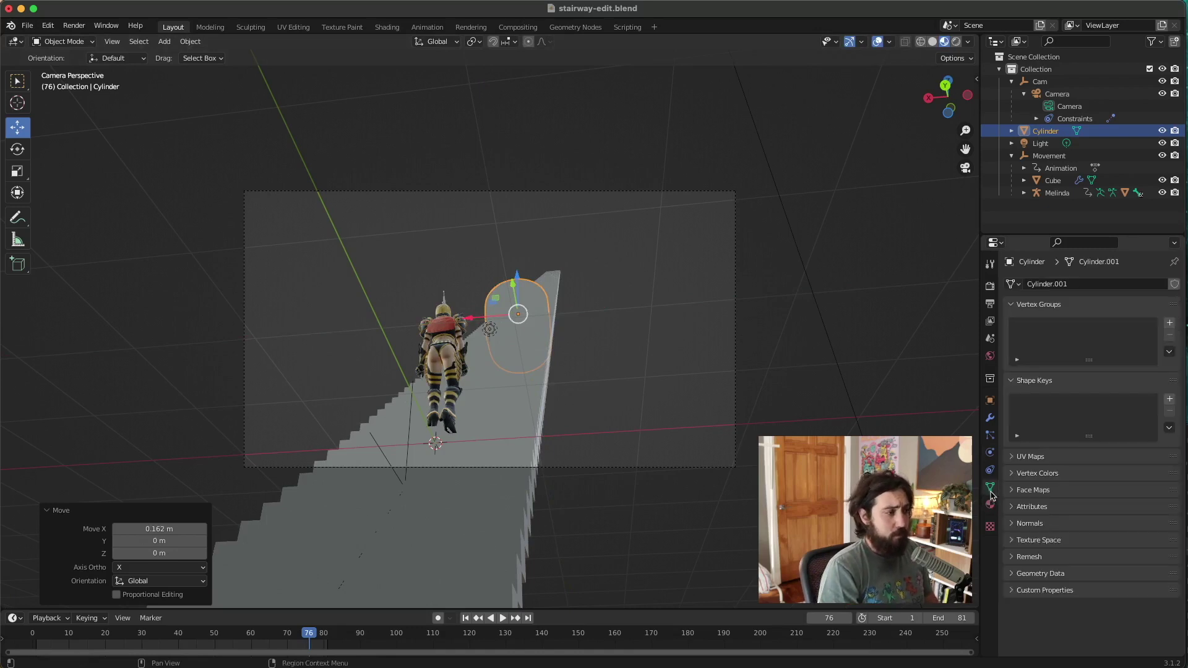
left_click(991, 505)
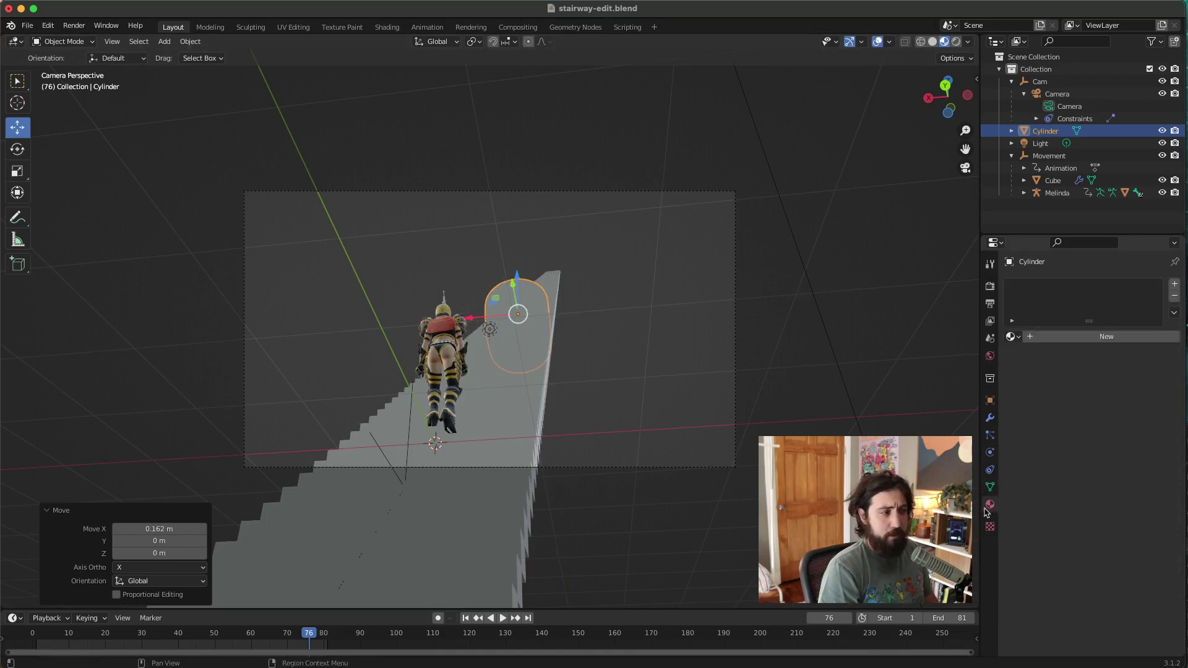
left_click(1050, 337)
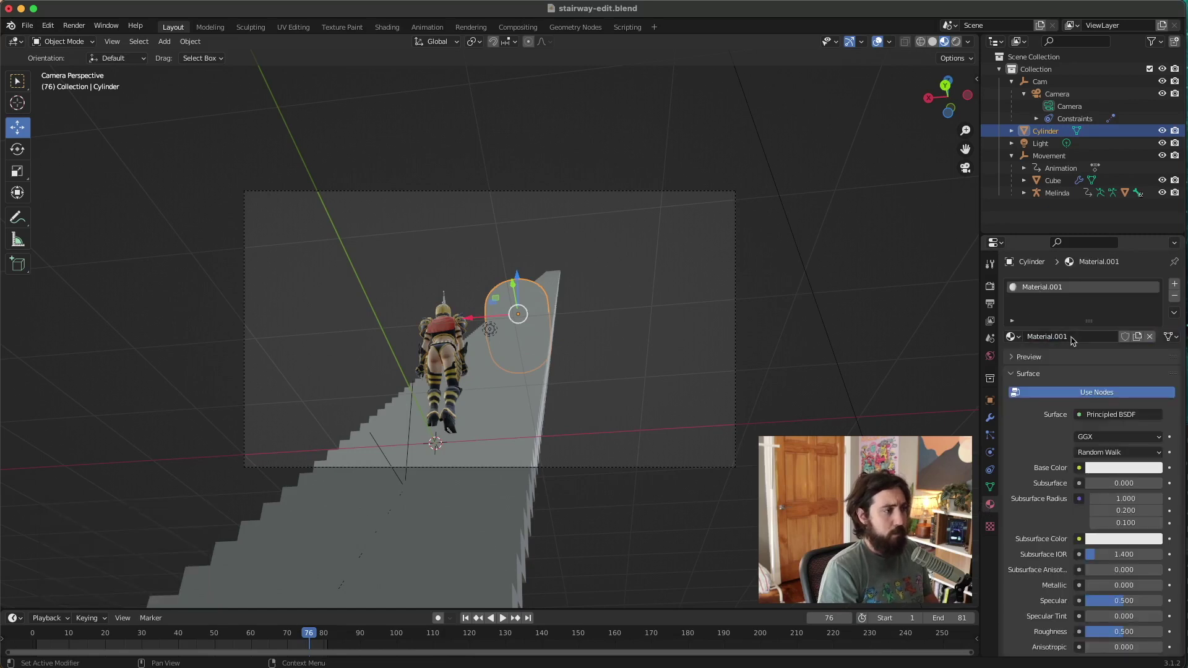
double_click(1072, 339)
type("Glow")
key("Return")
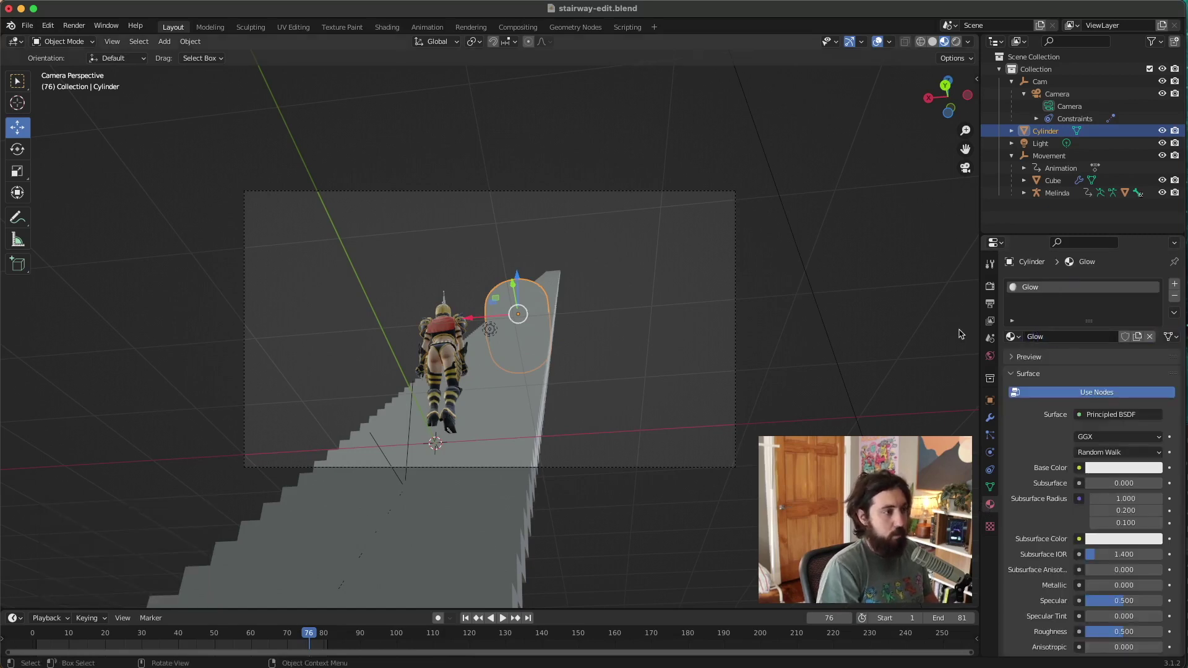
- Make Glow an Emission shader with strength 16 and preview it in Rendered shading
left_click(1123, 416)
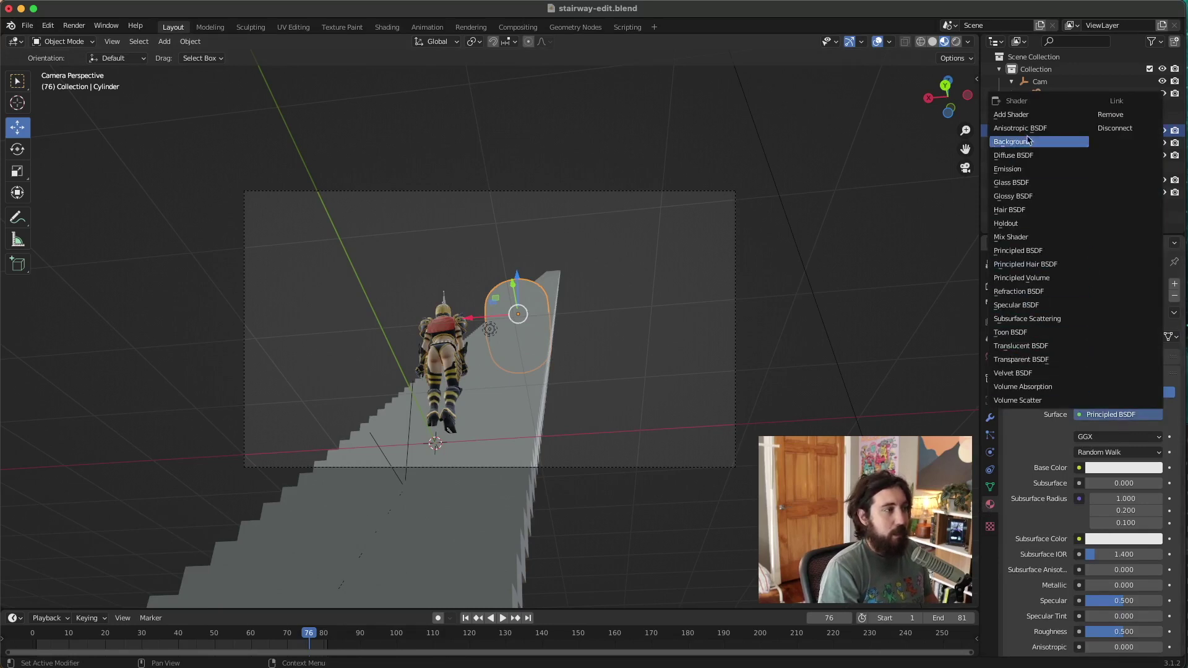
left_click(1021, 169)
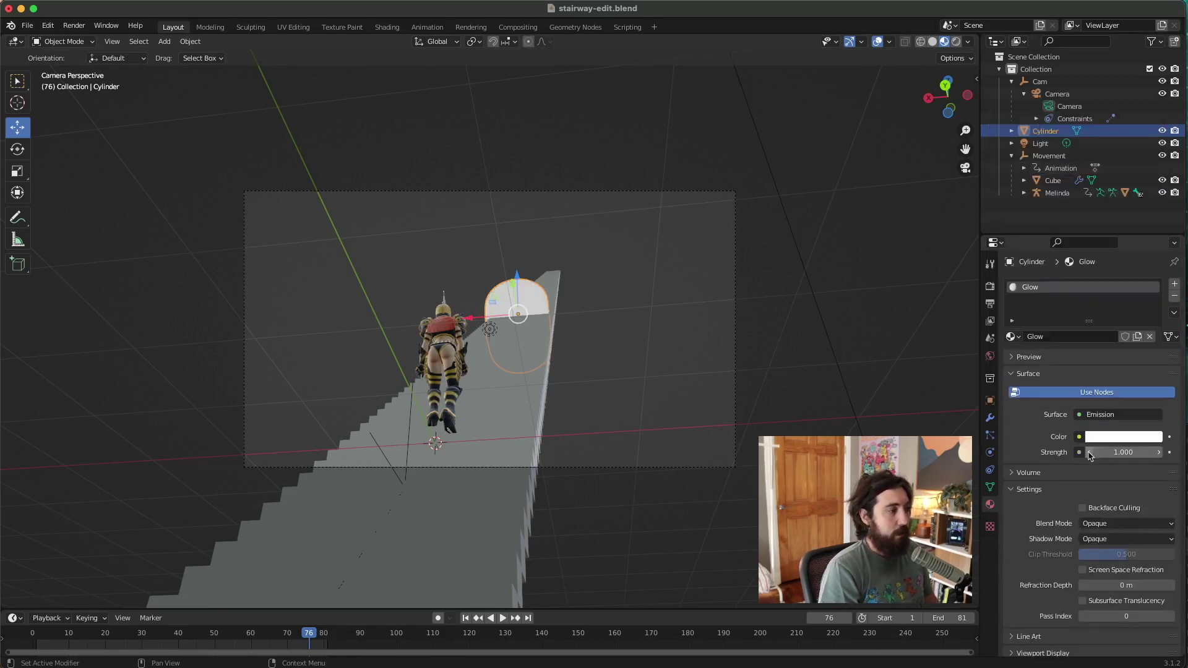
left_click_drag(1100, 452, 1133, 453)
scroll(1070, 500, "down", 1)
scroll(1066, 488, "up", 1)
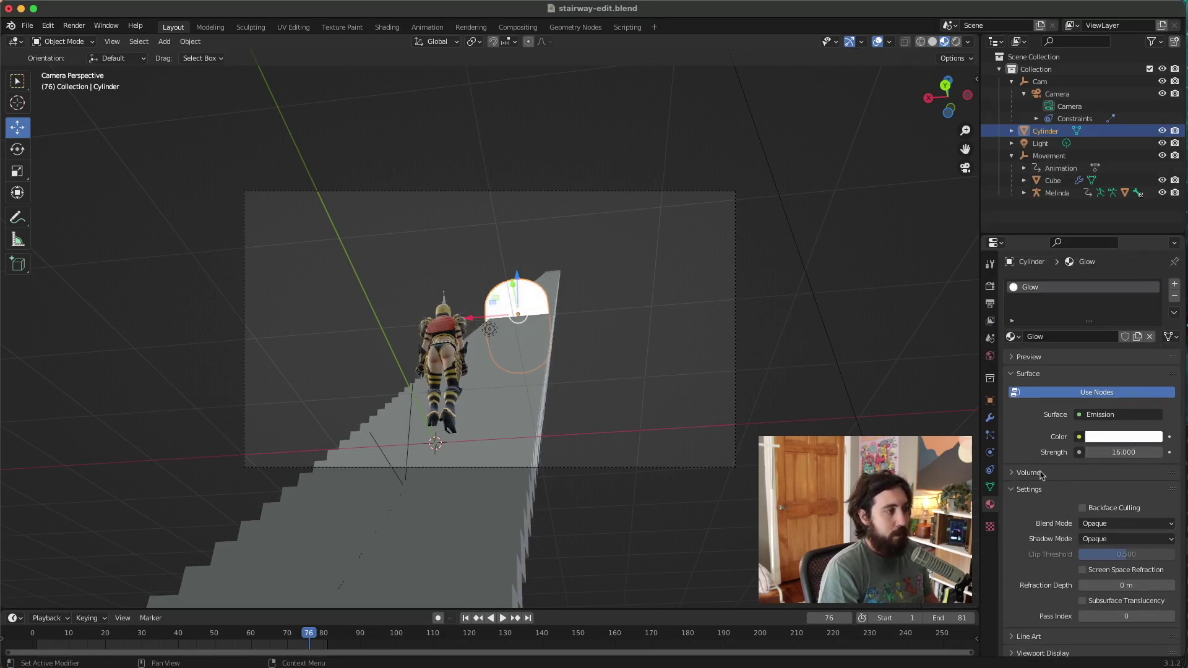
left_click(956, 42)
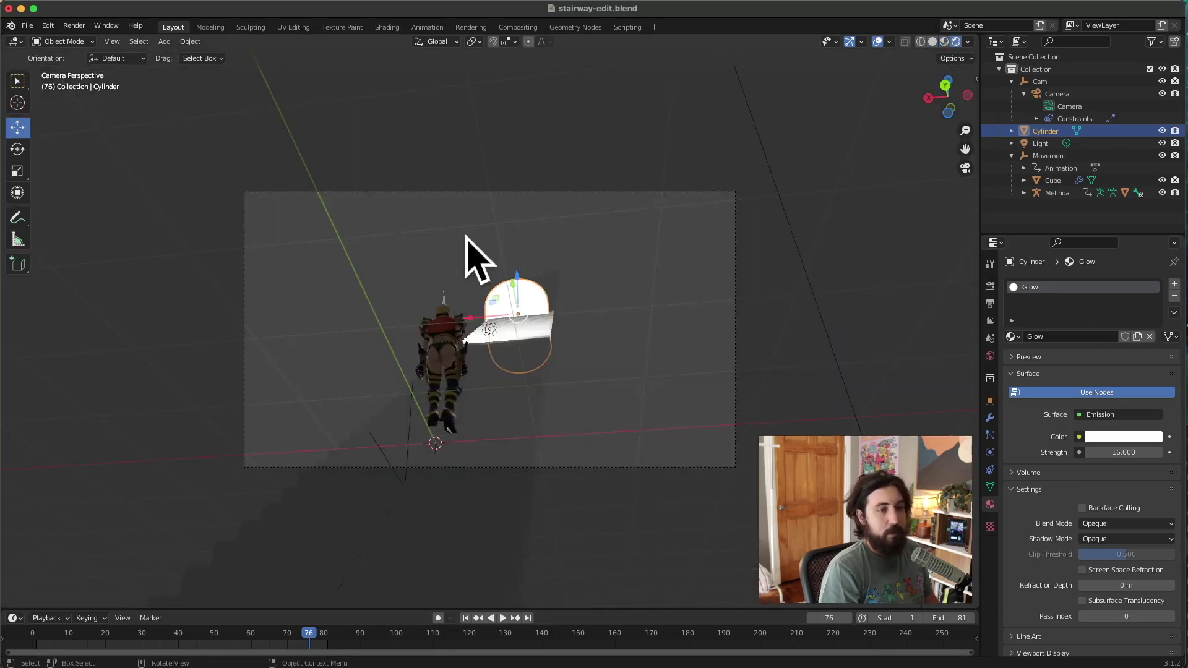
left_click(989, 287)
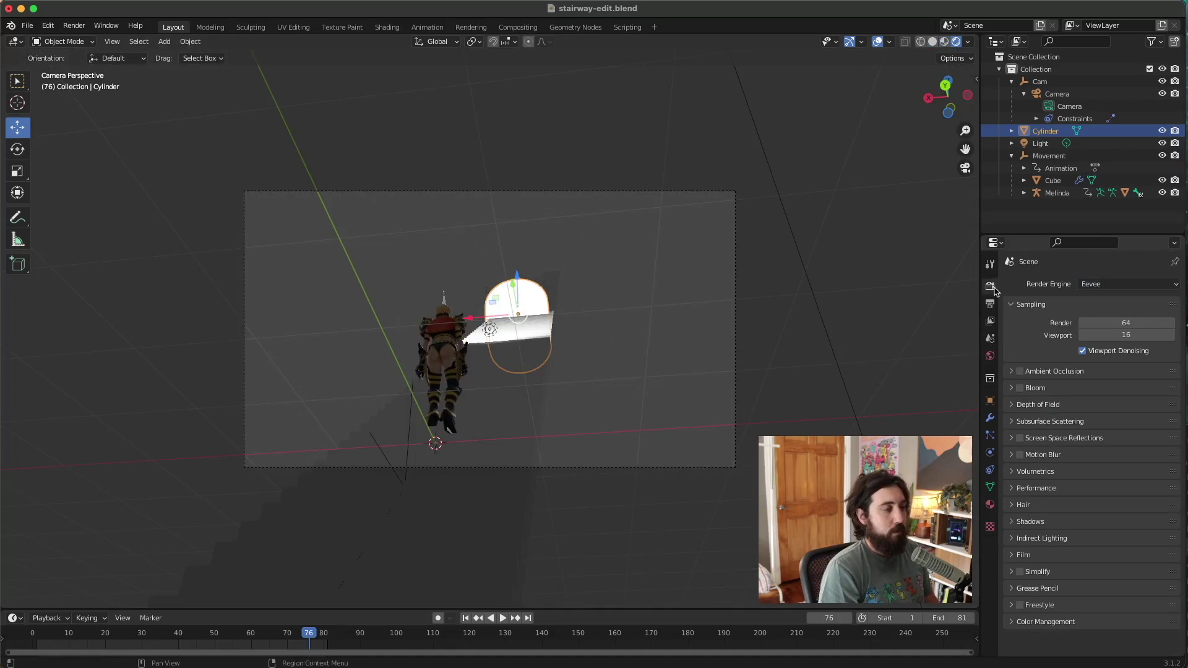
- Enable Bloom in the Eevee settings and deselect everything to judge the arch's halo
left_click(1020, 388)
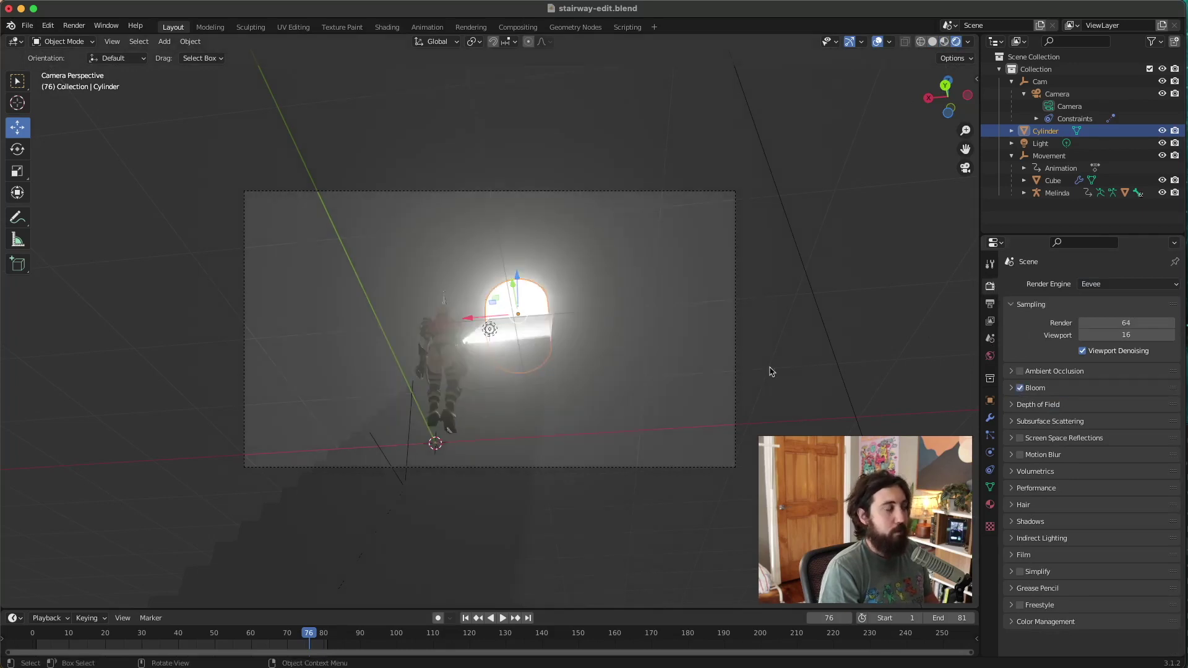
left_click(711, 364)
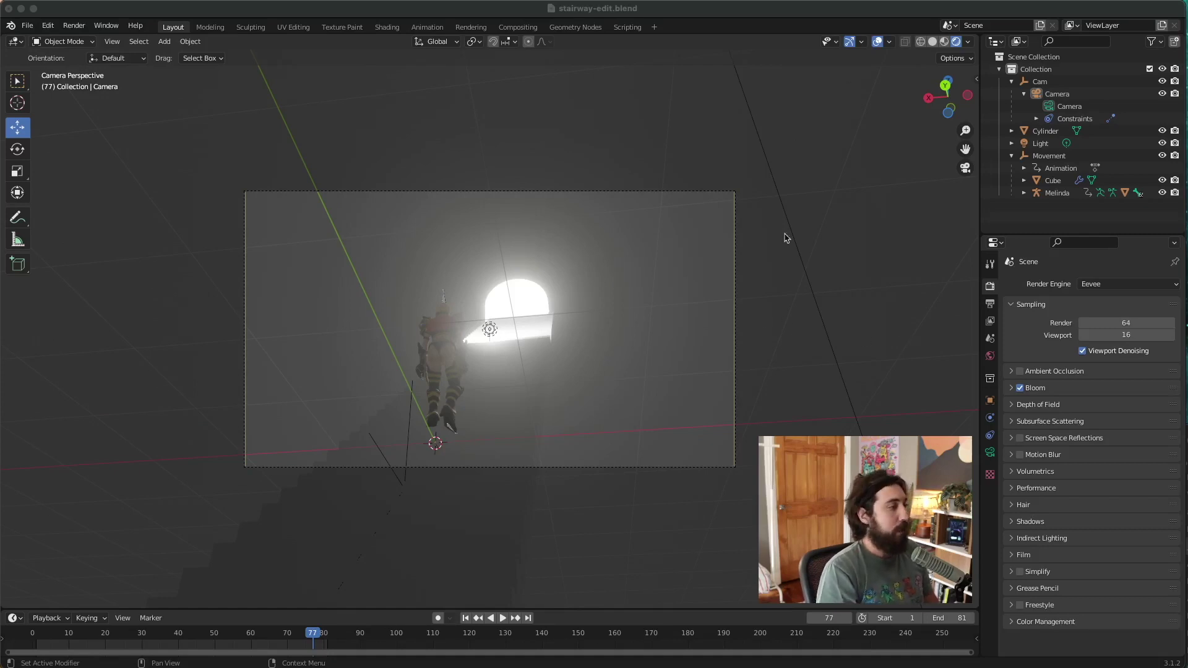
left_click(782, 266)
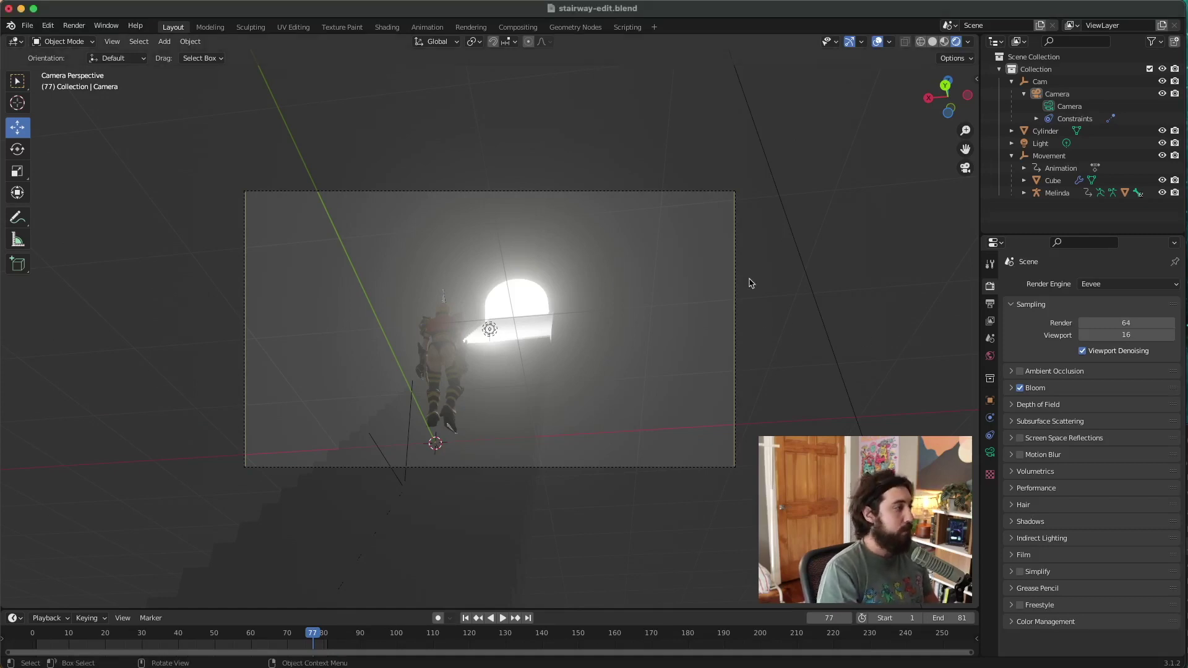
- Select the light and reposition it higher and further along the stairs
left_click(965, 168)
middle_click_drag(645, 320, 592, 361)
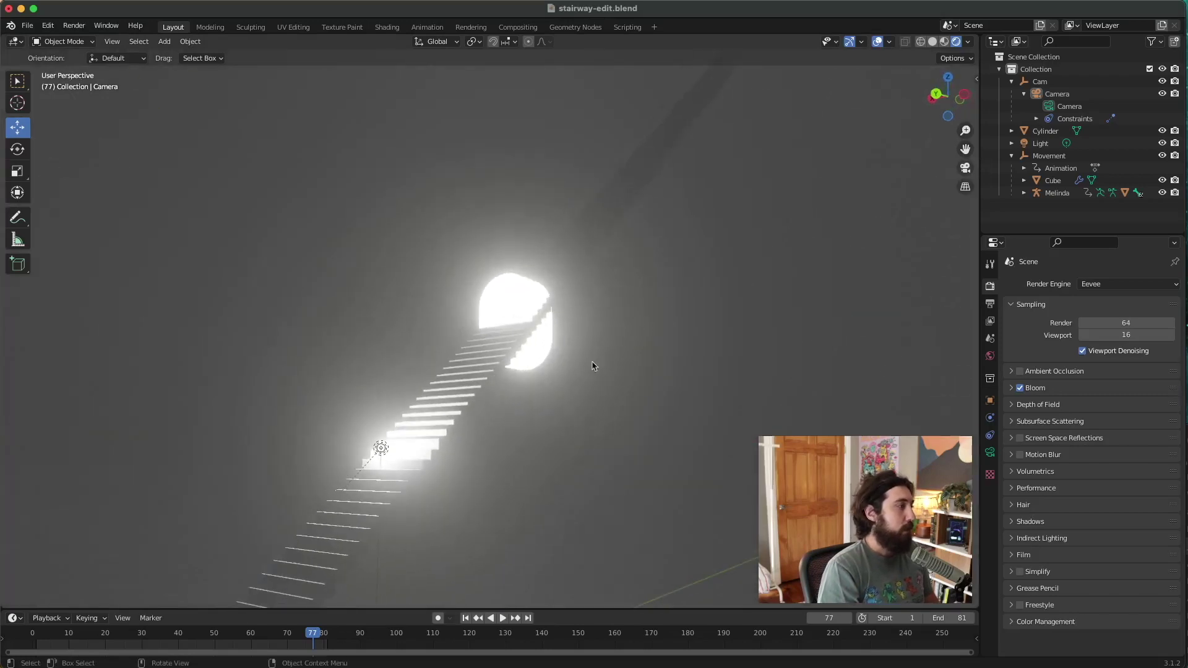
left_click(380, 448)
left_click_drag(383, 401, 370, 365)
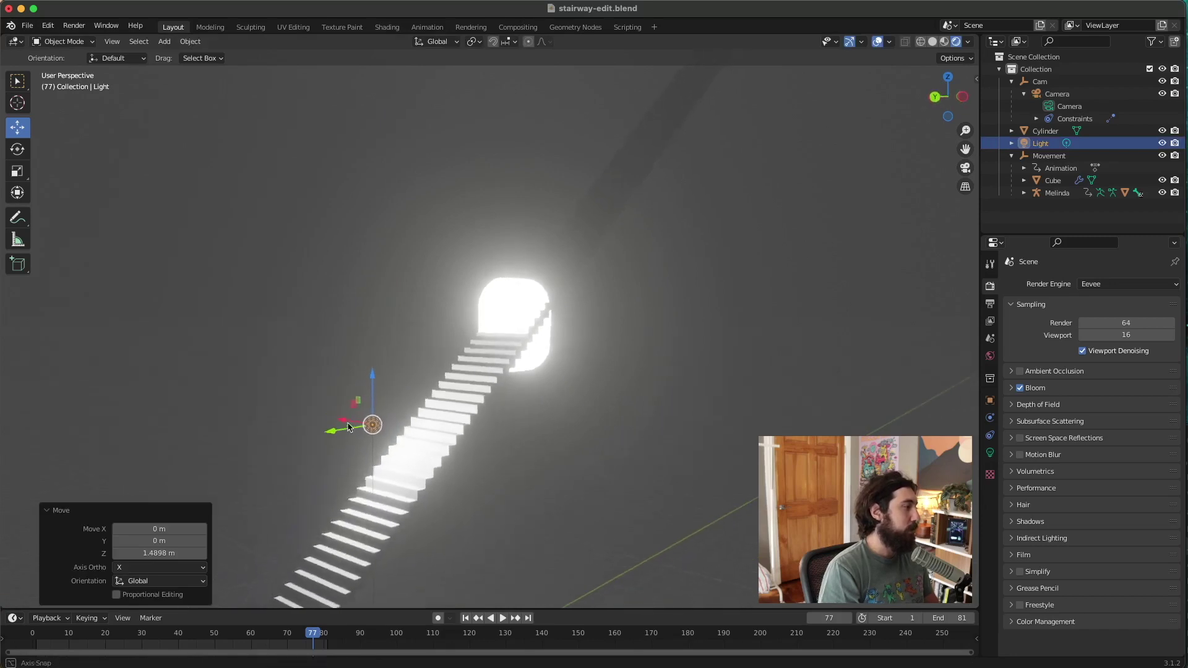
key("g")
left_click(435, 377)
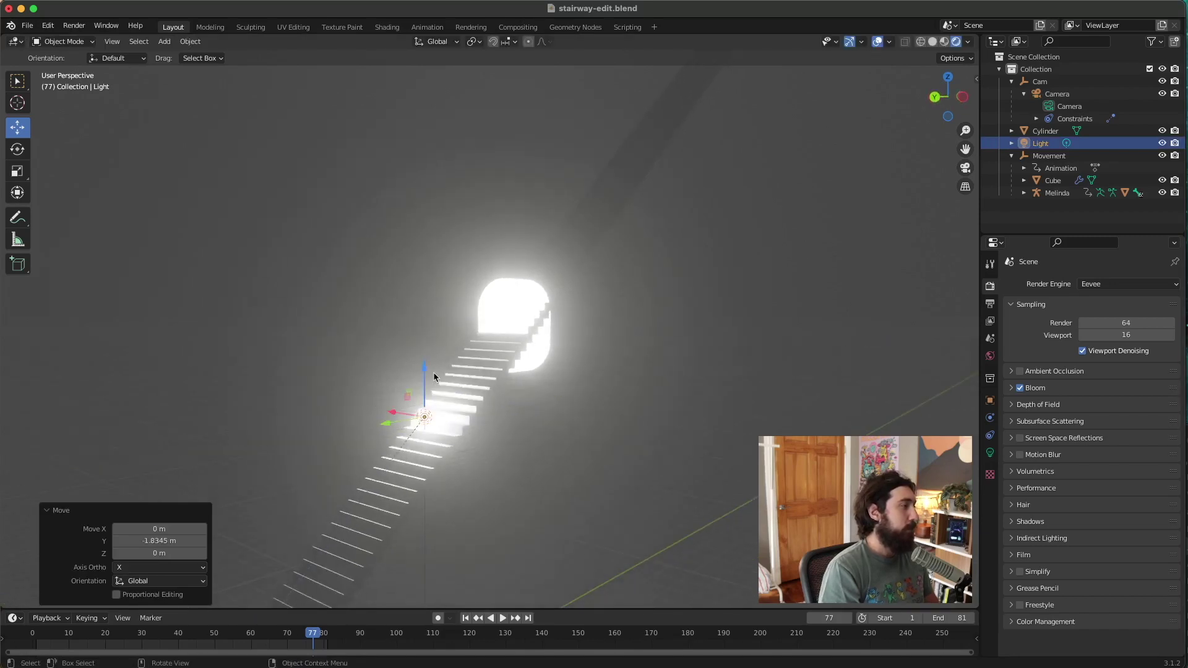
left_click_drag(427, 367, 427, 304)
left_click_drag(388, 357, 424, 340)
left_click(440, 344)
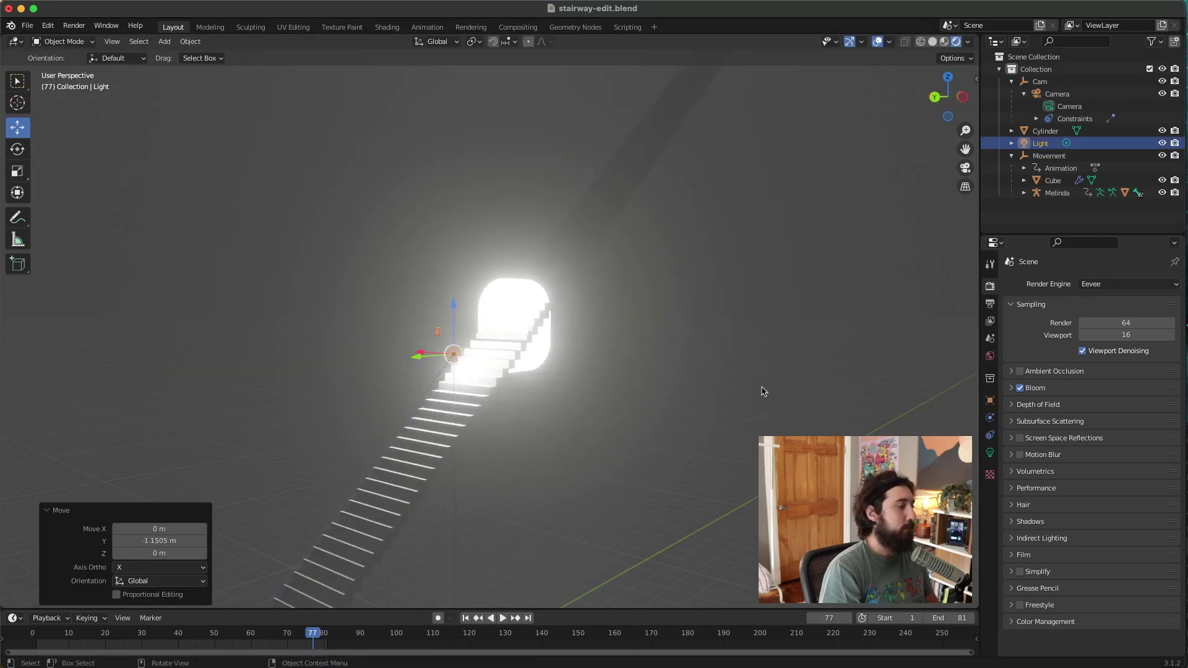
- Set the light's radius to 6.49 m and power to 10046 W, then view through the camera
left_click(990, 453)
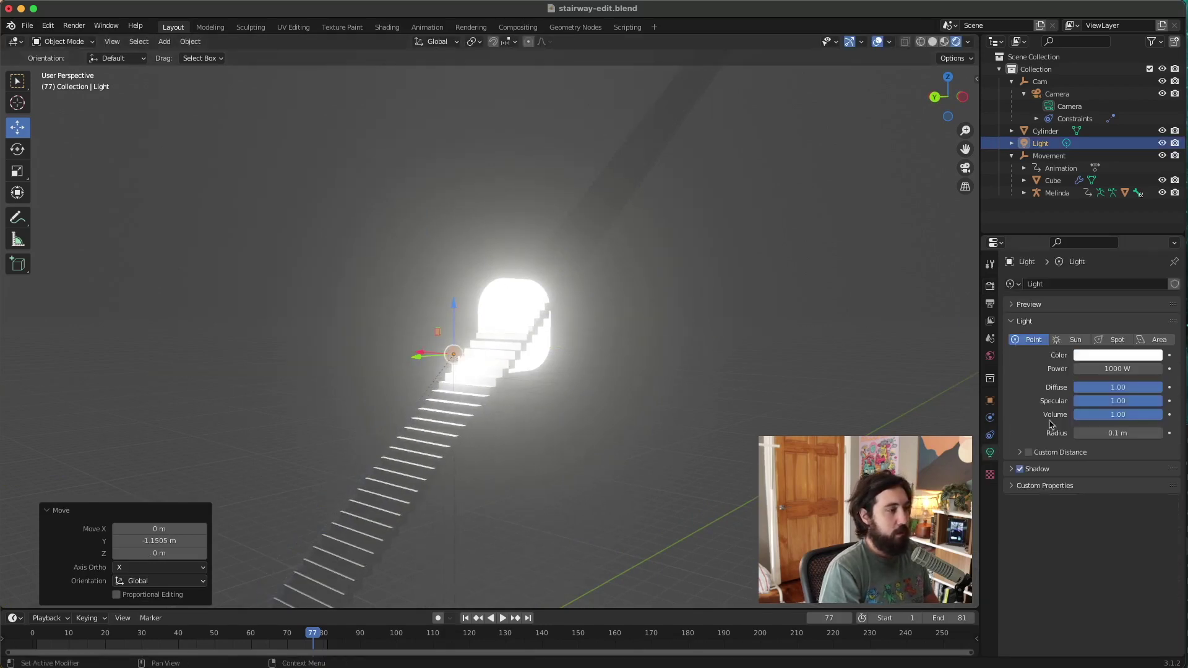
left_click_drag(1096, 368, 1095, 368)
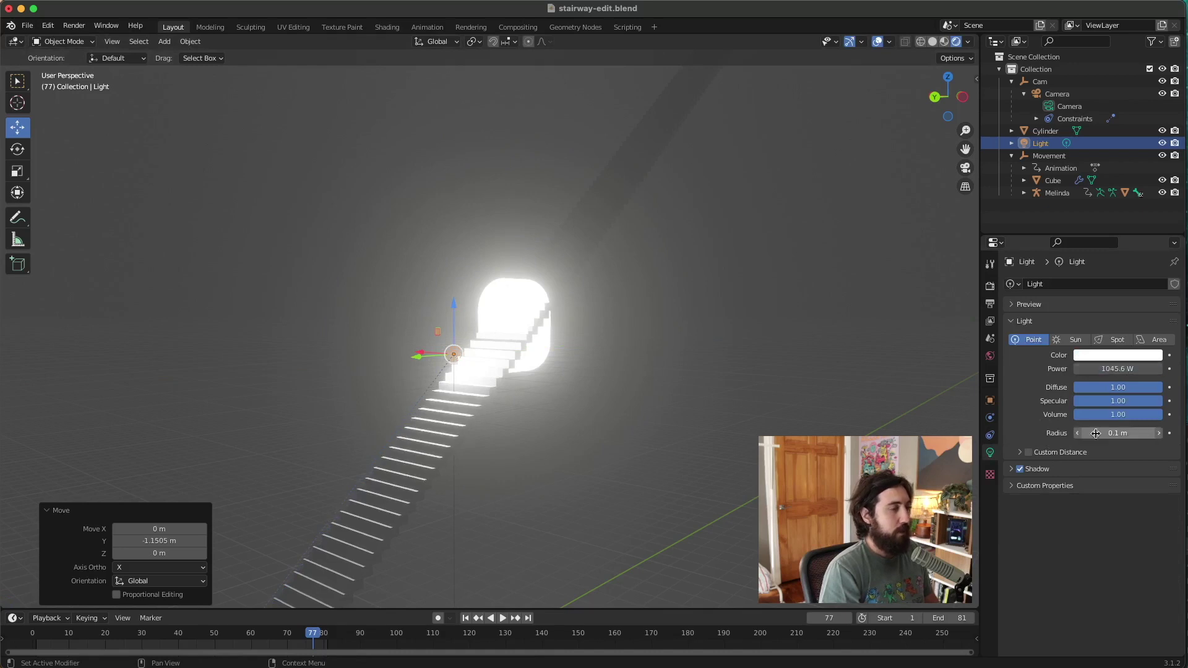
left_click_drag(1095, 433, 1170, 433)
left_click(1110, 370)
left_click(1097, 369)
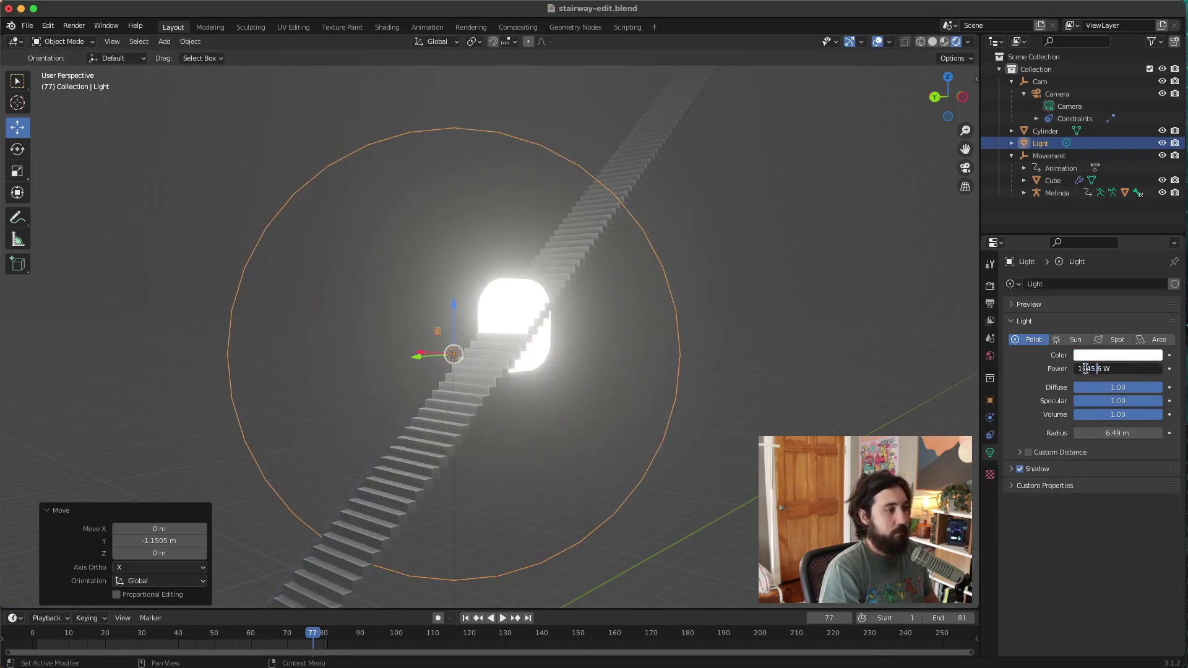
type("0")
key("Return")
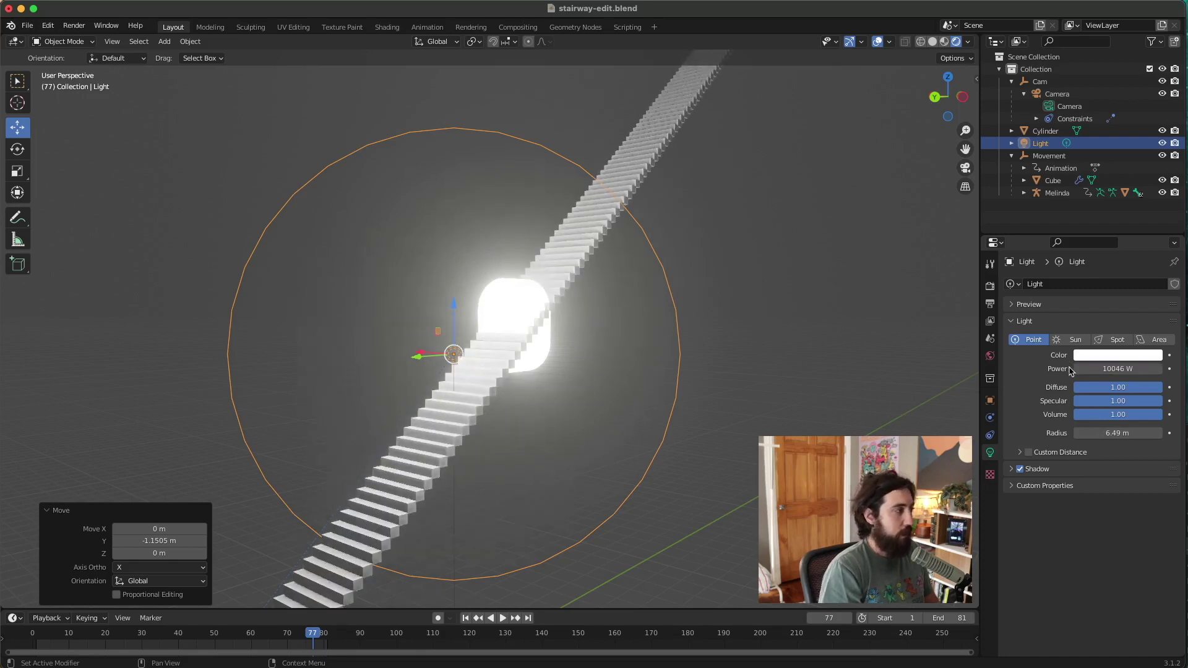
left_click(965, 168)
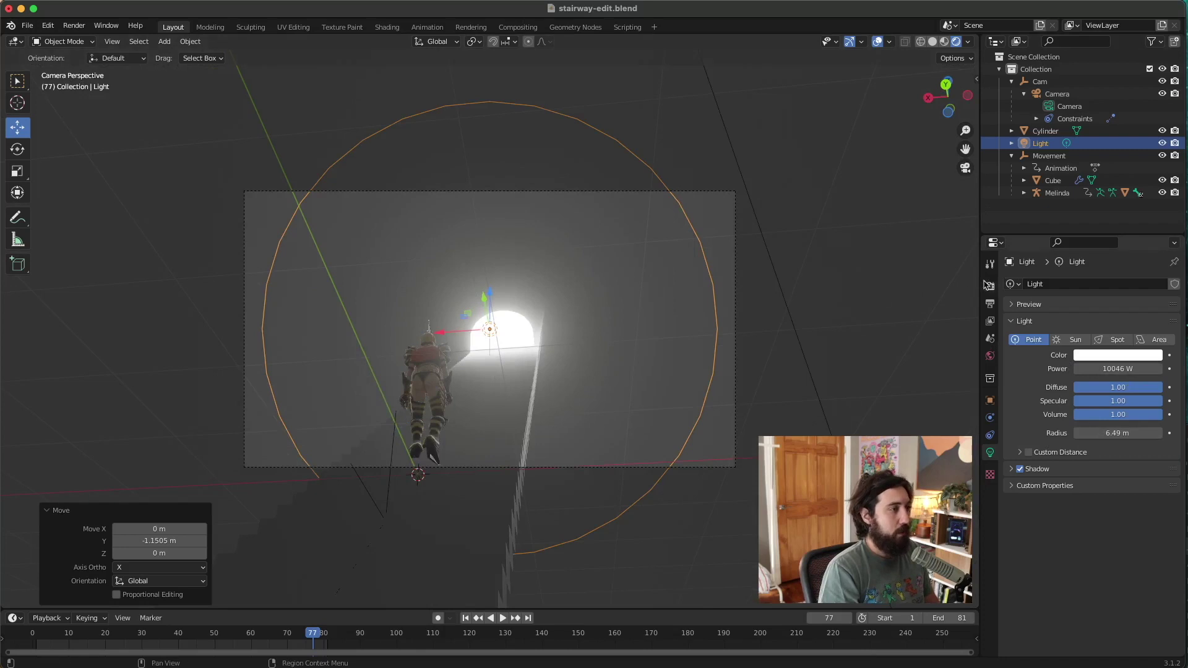
- Expand the render Shadows settings, then tint the point light yellow (H 0.158, S 0.710) at 20046 W
left_click(990, 286)
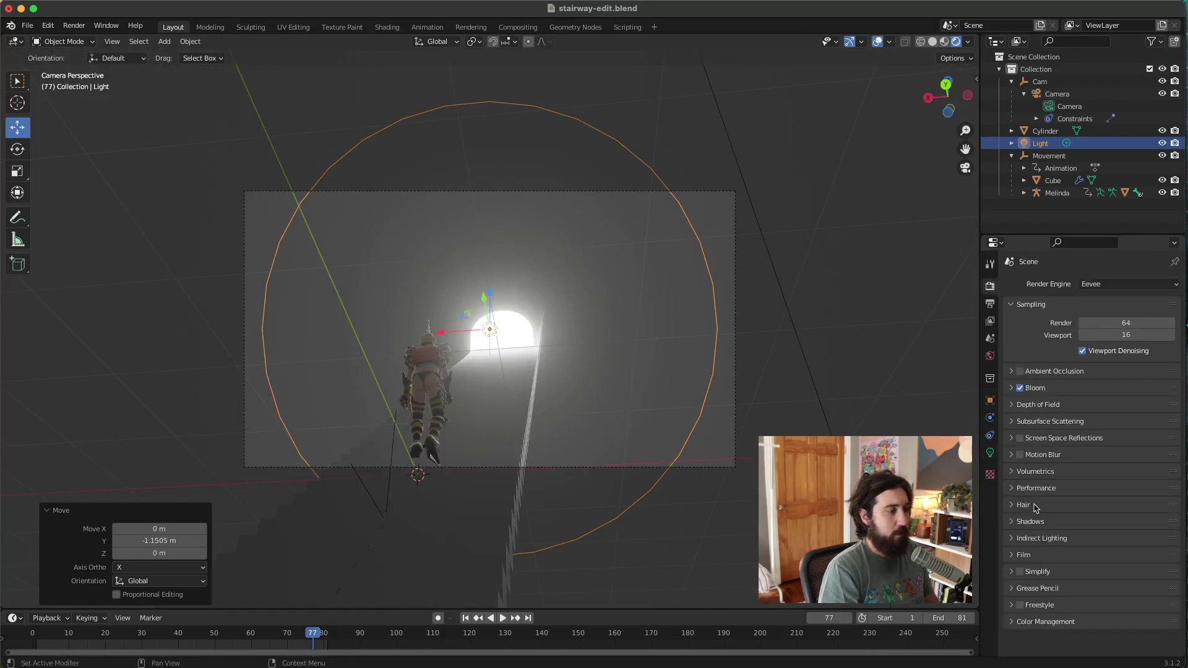
left_click(1015, 523)
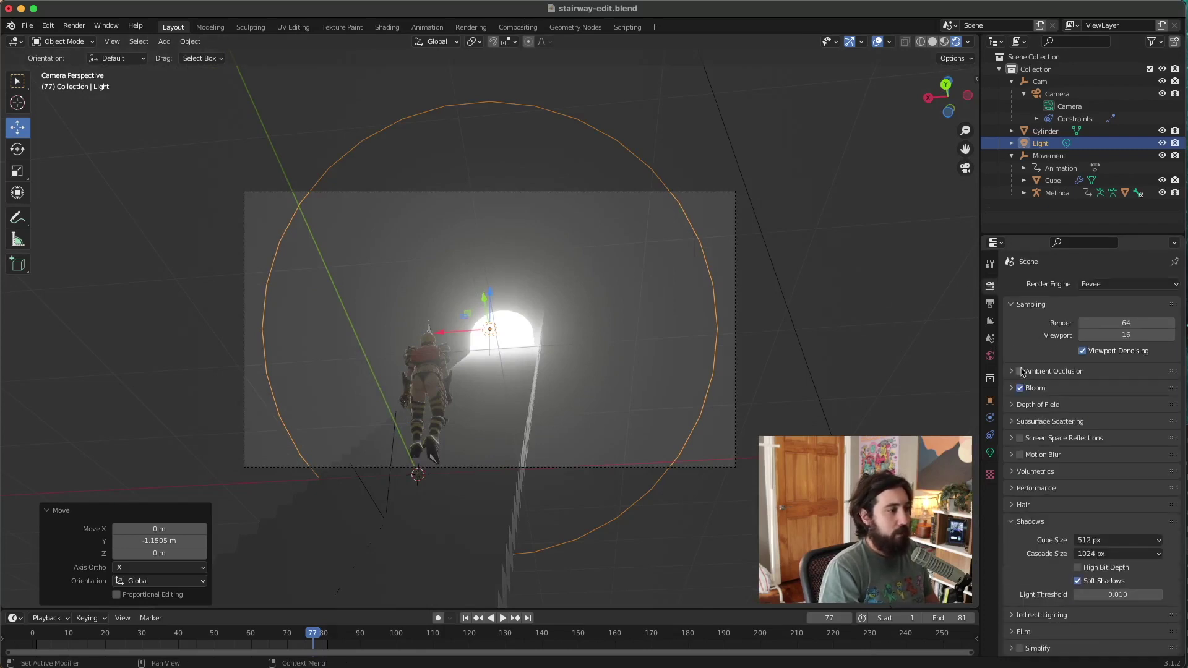
left_click(990, 453)
left_click(1117, 370)
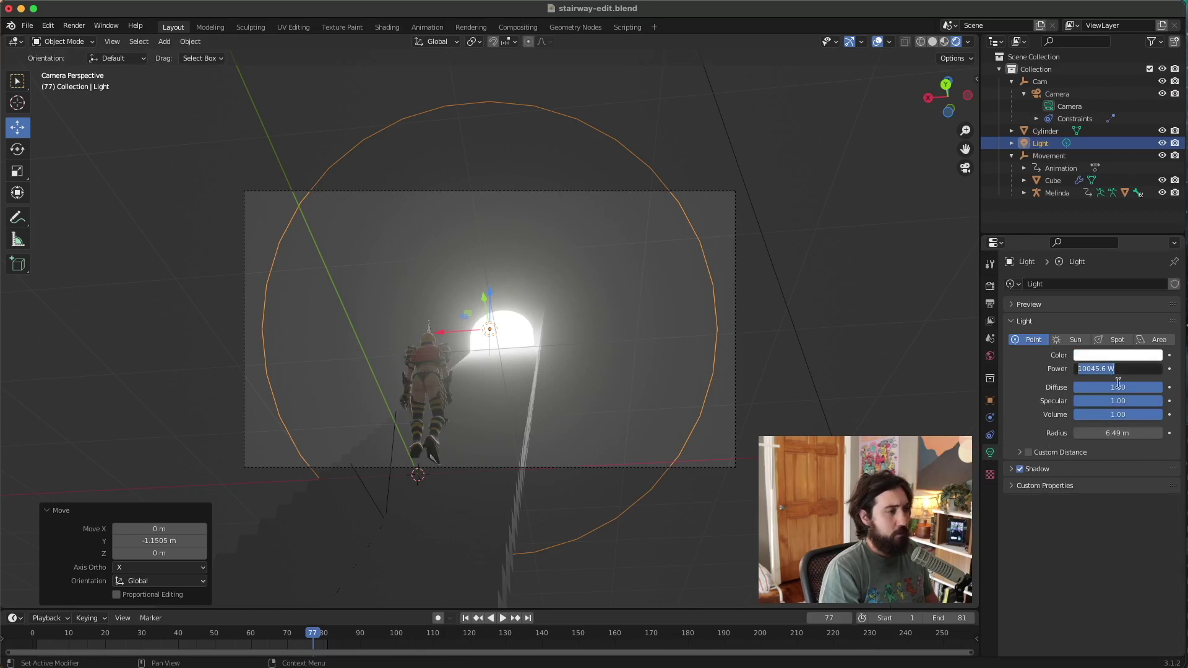
left_click(1107, 356)
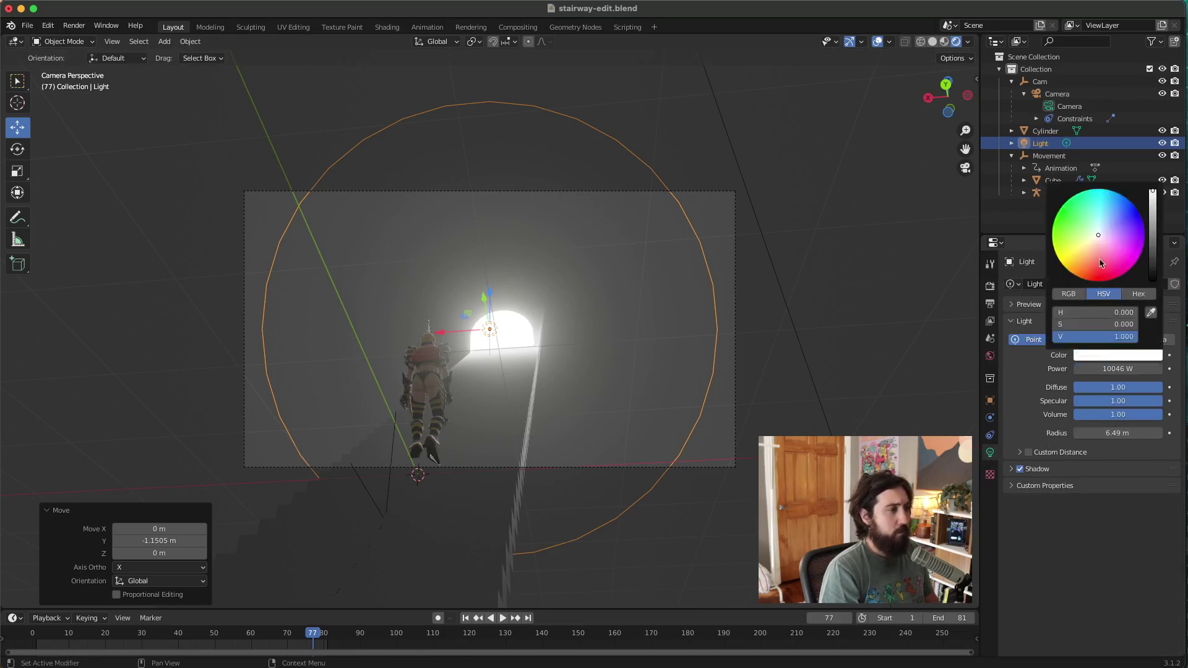
mouse_move(1101, 263)
left_mouse_down()
mouse_move(1107, 230)
mouse_move(1093, 248)
mouse_move(1099, 227)
mouse_move(1110, 250)
mouse_move(1082, 245)
left_mouse_up()
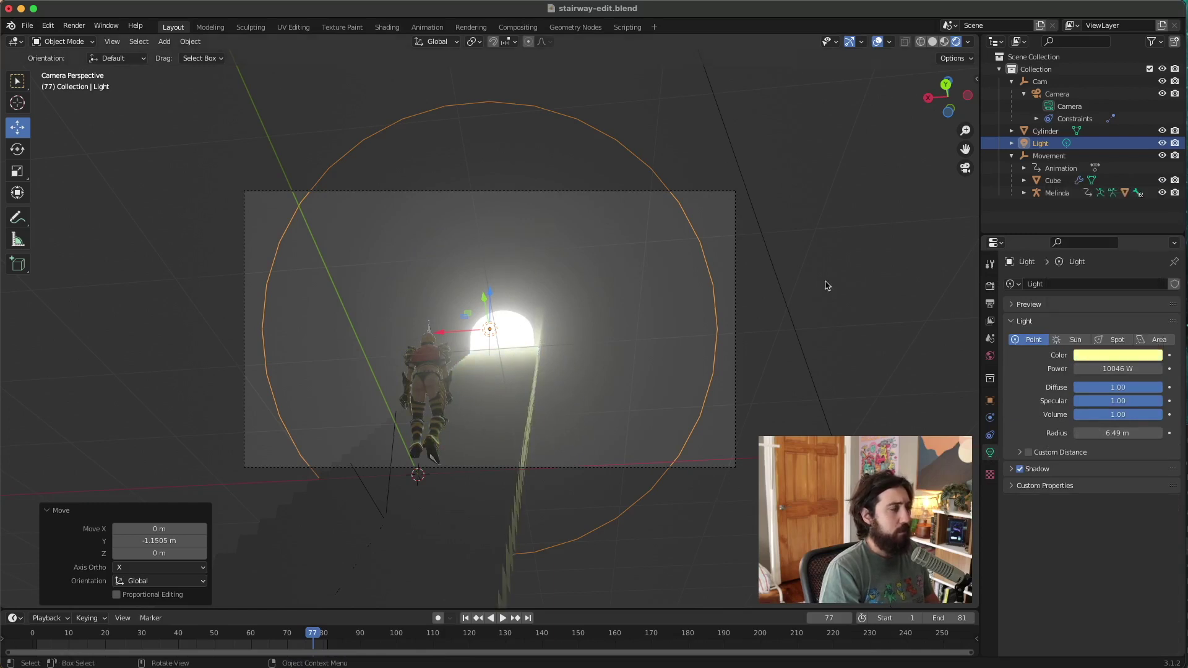
left_click(1087, 369)
left_click(1087, 370)
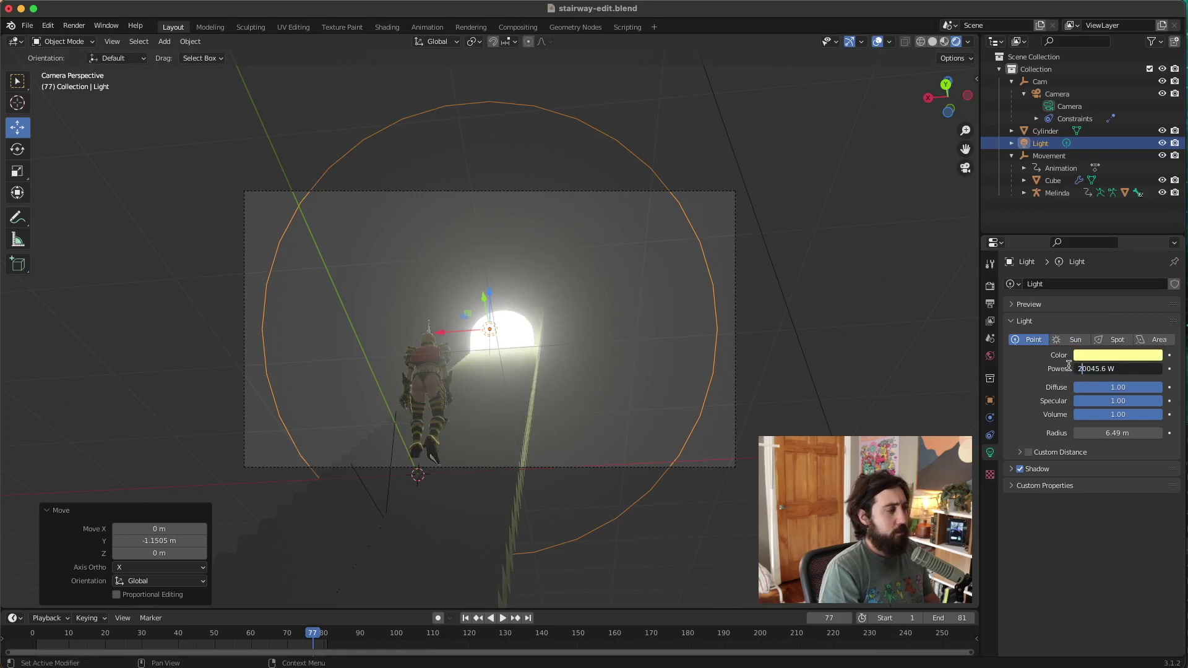
key("Return")
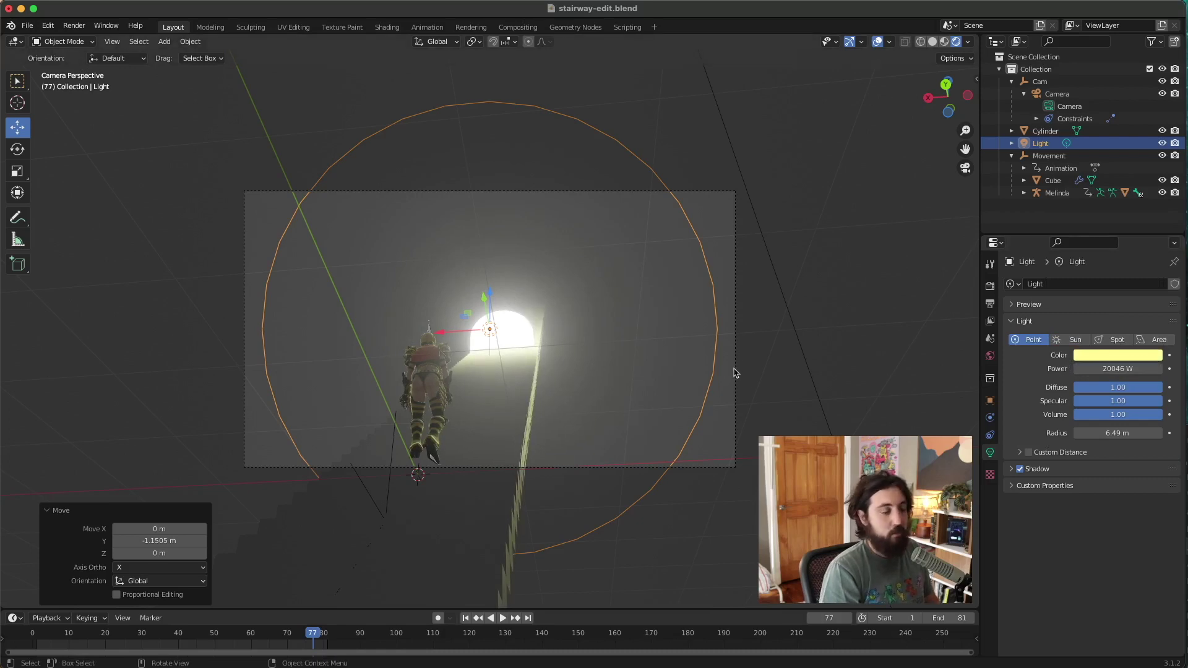
left_click(774, 353)
- Leave the camera view and duplicate the yellow point light
left_click(965, 167)
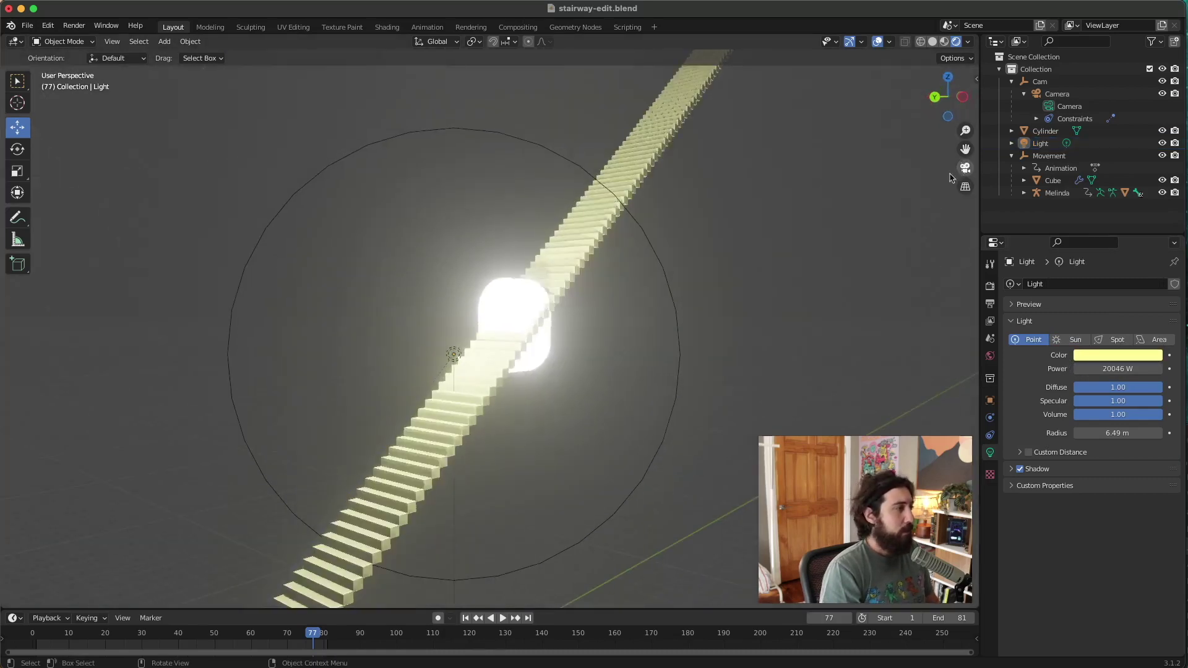
middle_click_drag(678, 365, 752, 310)
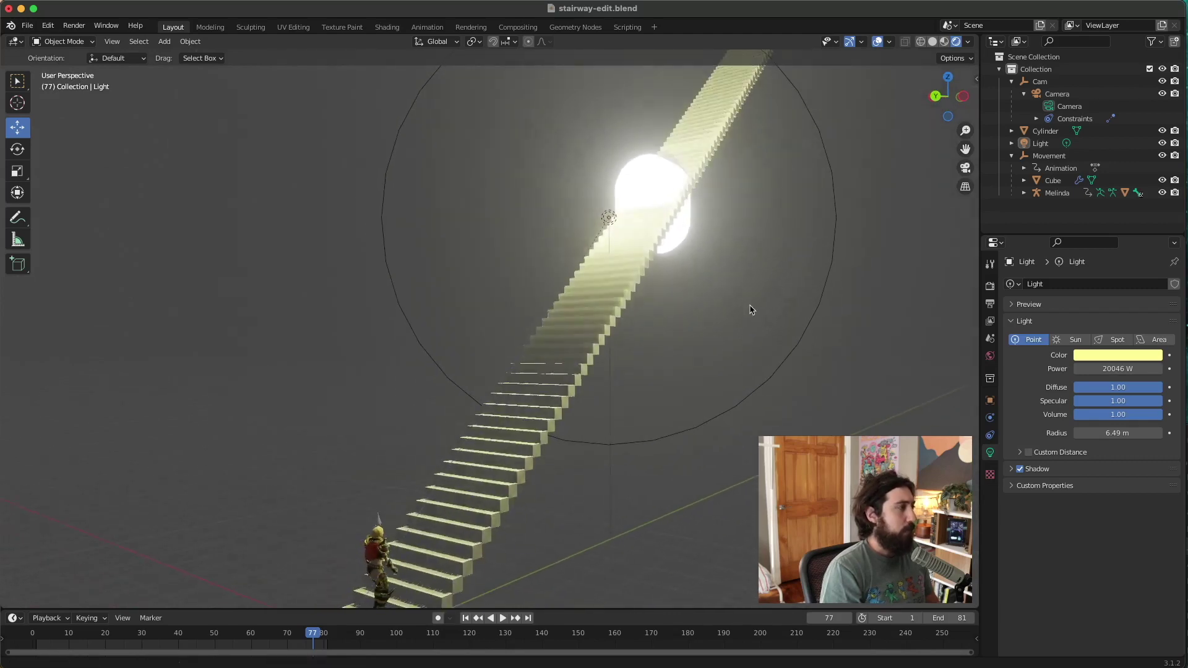
left_click(608, 219)
key("shift+d")
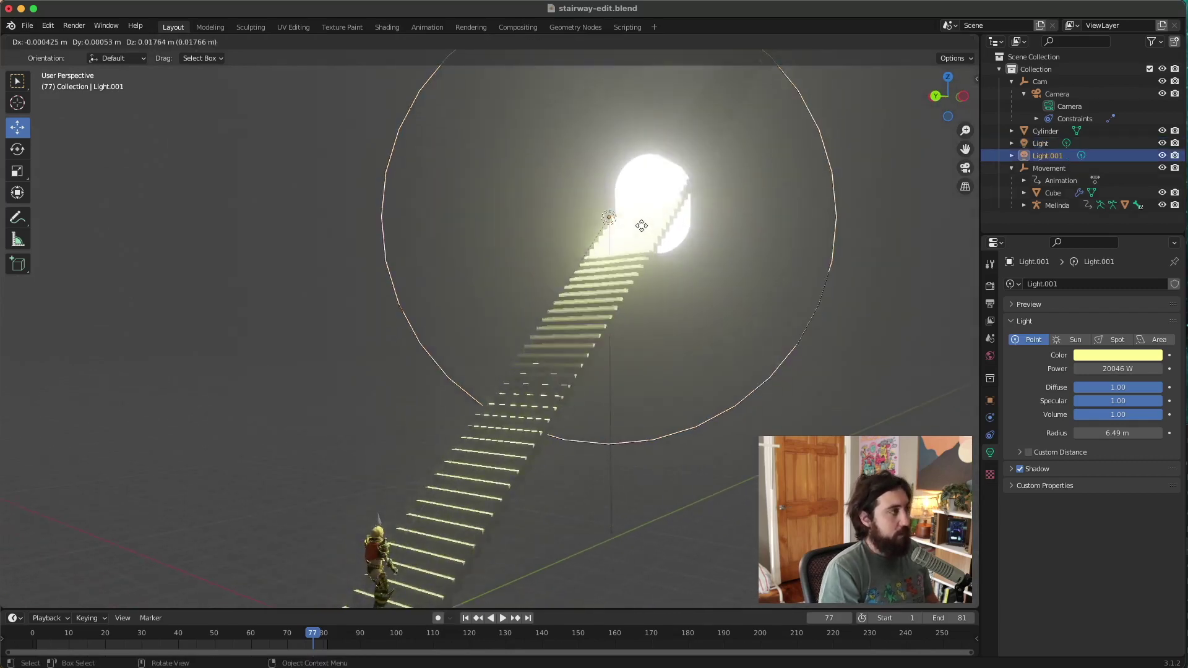
left_click(305, 353)
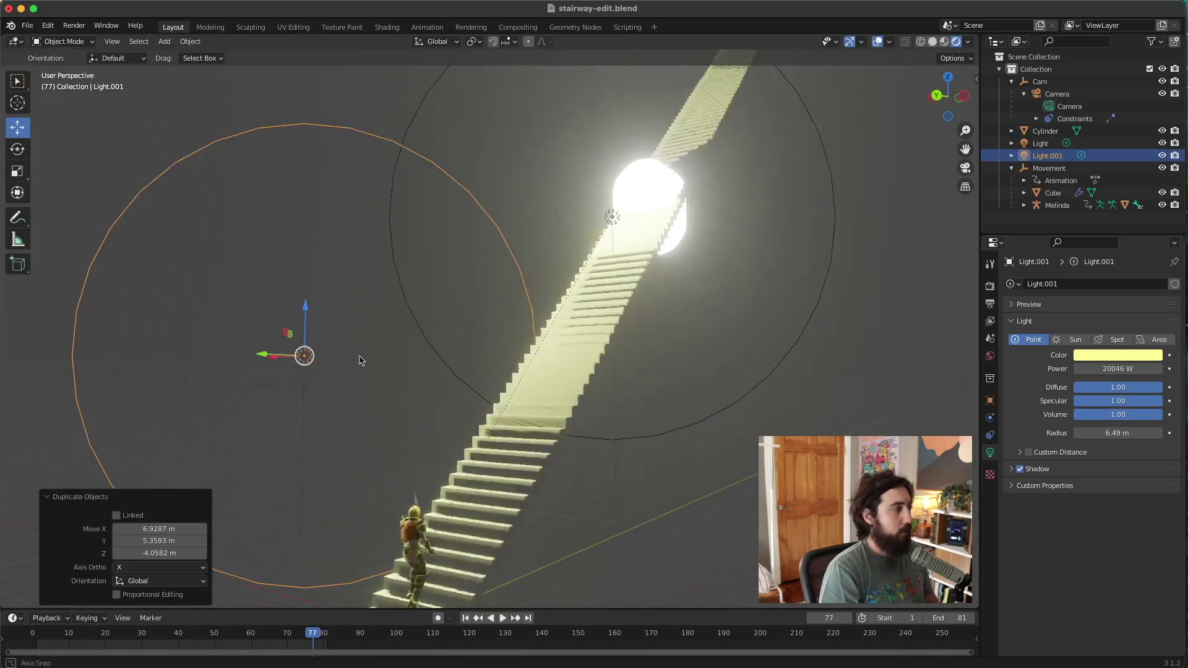
- Lower the duplicated light and slide it along X and Y to the left of the stairs
middle_click_drag(305, 353, 355, 317)
key("g")
key("z")
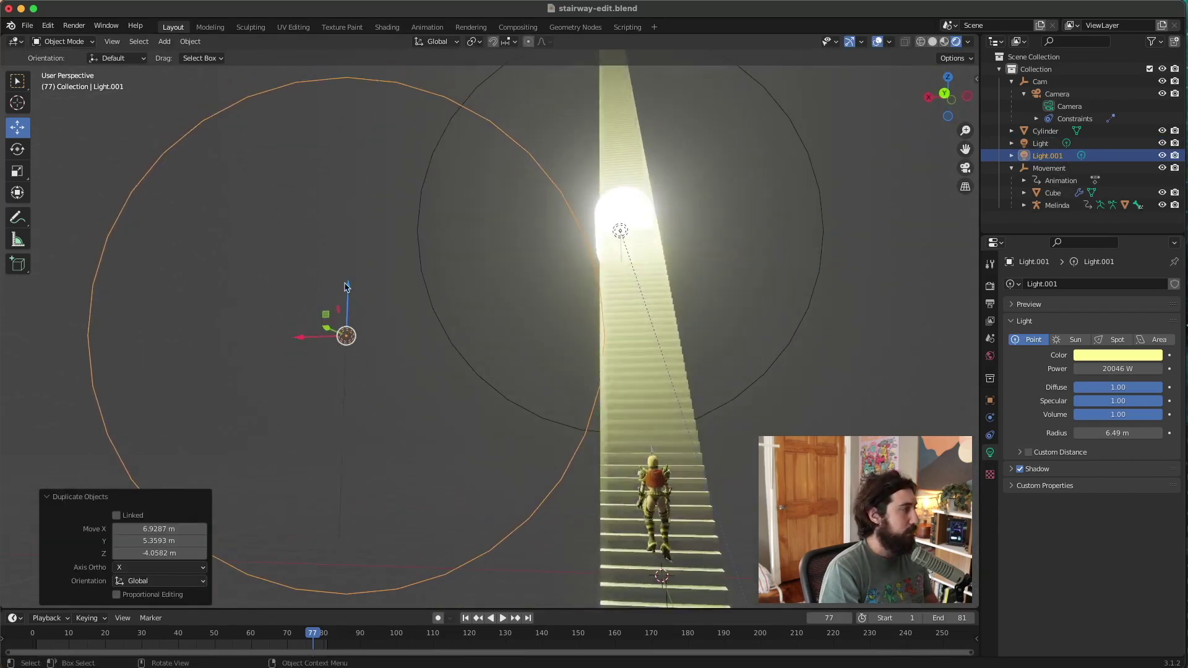
left_click(307, 391)
scroll(310, 391, "down", 3)
middle_click_drag(324, 379, 339, 399)
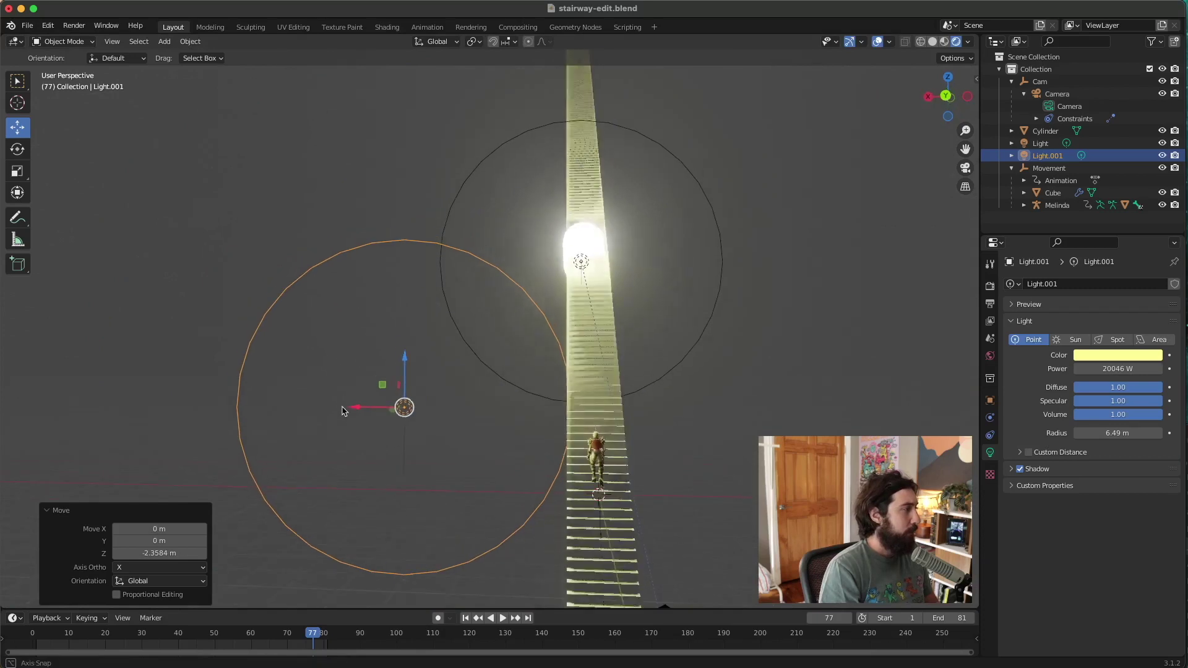
left_click_drag(363, 408, 320, 406)
middle_click_drag(319, 407, 370, 400)
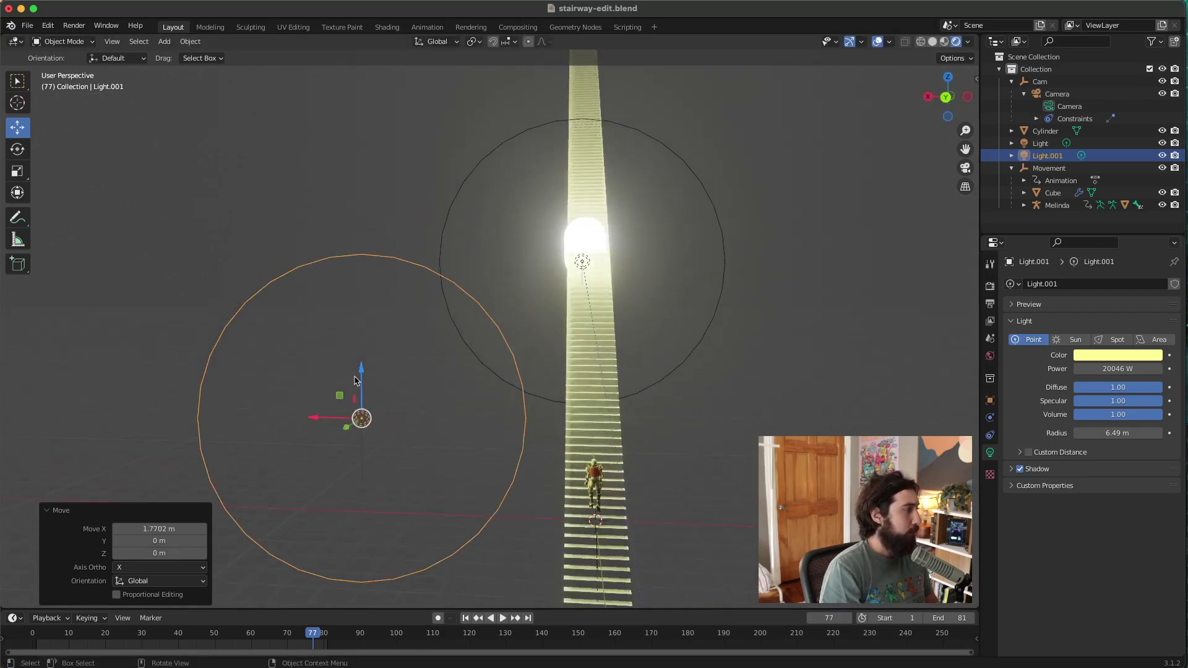
left_click_drag(346, 428, 288, 478)
- Make Light.001 pink with a 4.96 m radius and 5045.6 W power
left_click(1108, 357)
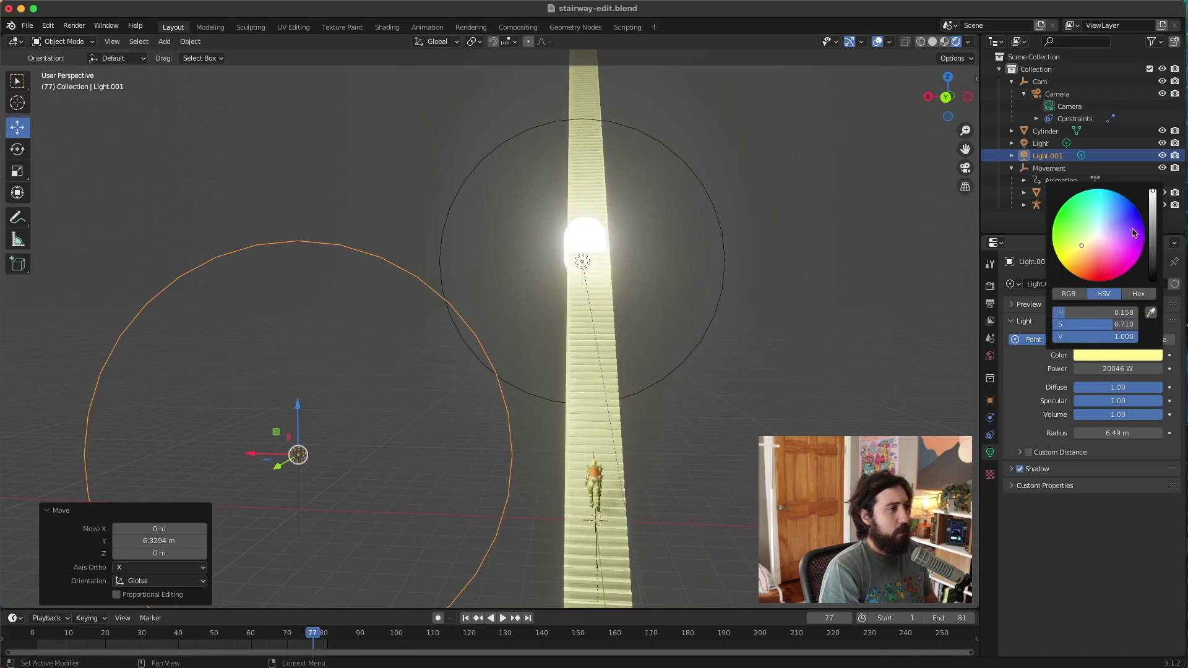
mouse_move(1134, 234)
left_mouse_down()
mouse_move(1131, 216)
mouse_move(1123, 232)
mouse_move(1132, 250)
mouse_move(1137, 235)
mouse_move(1134, 247)
mouse_move(1113, 283)
left_mouse_up()
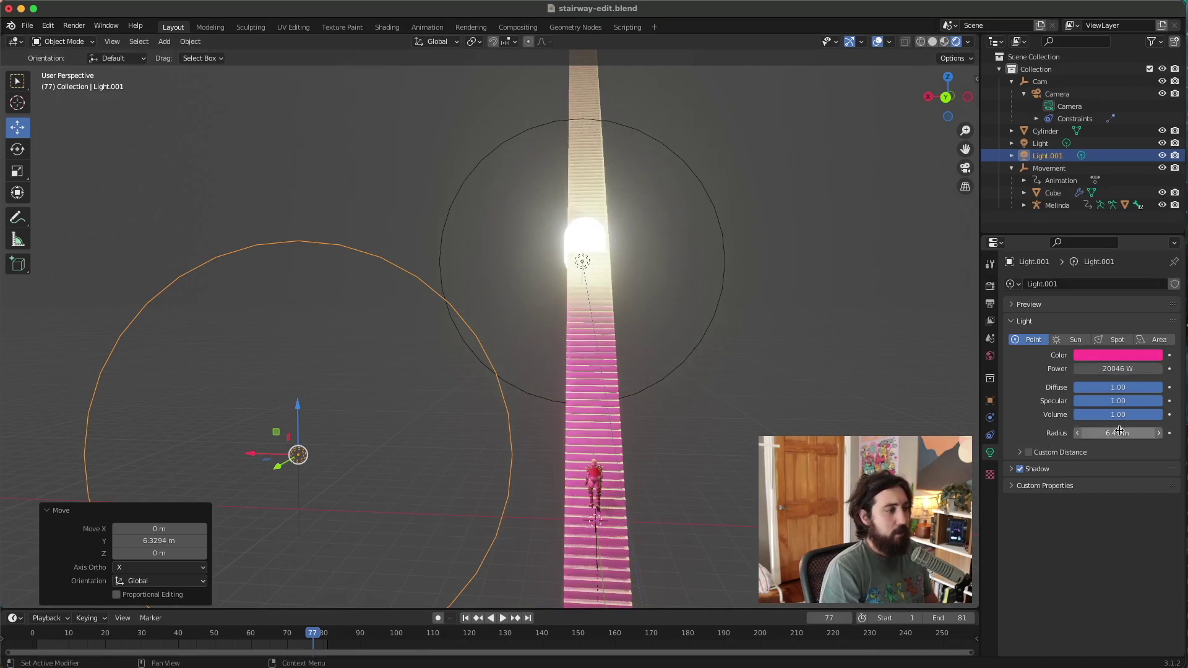
left_click_drag(1119, 431, 1081, 432)
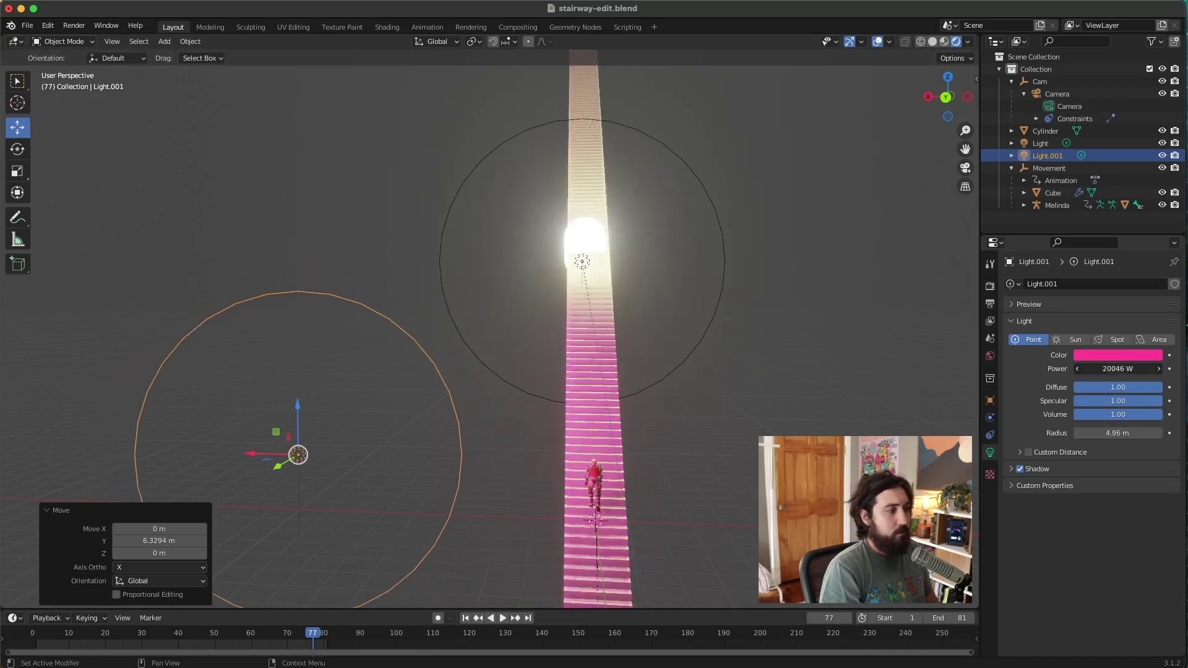
left_click(1098, 368)
type("1")
key("Return")
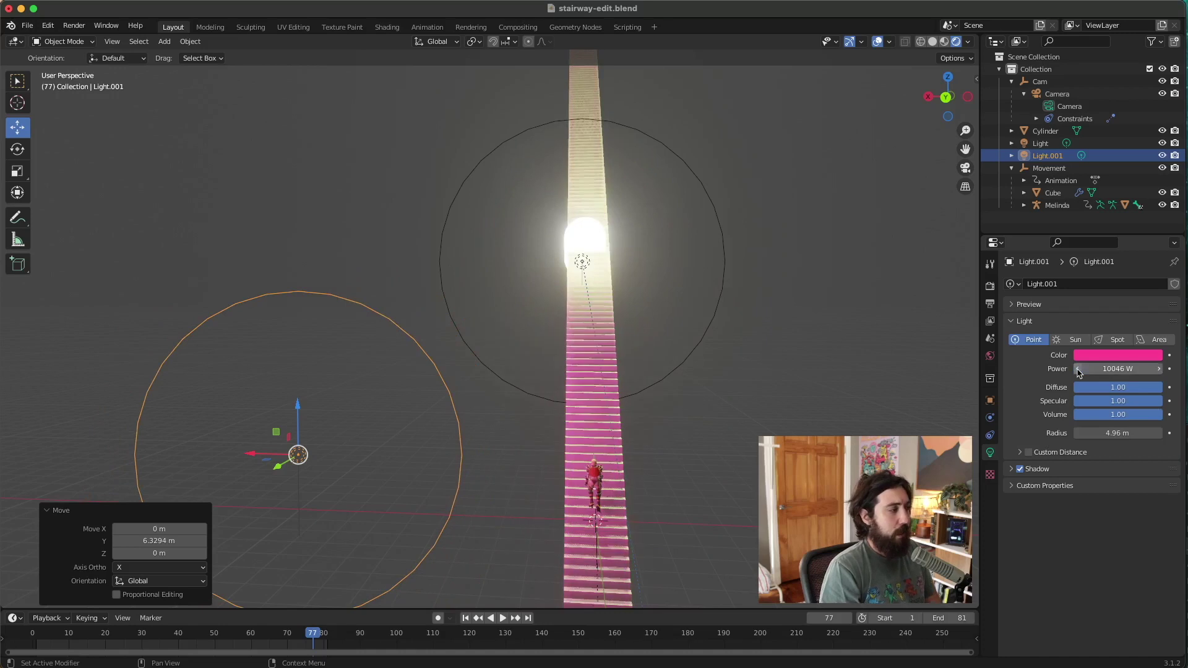
left_click(1101, 370)
left_click_drag(1100, 370, 1089, 370)
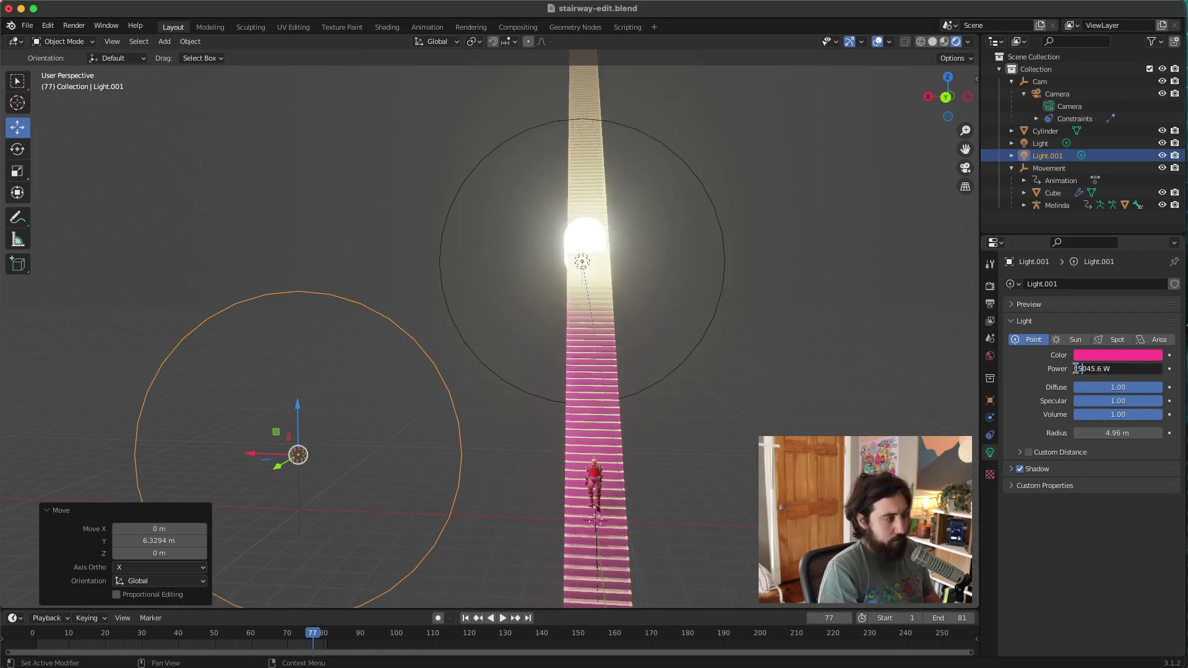
key("Return")
left_click(737, 353)
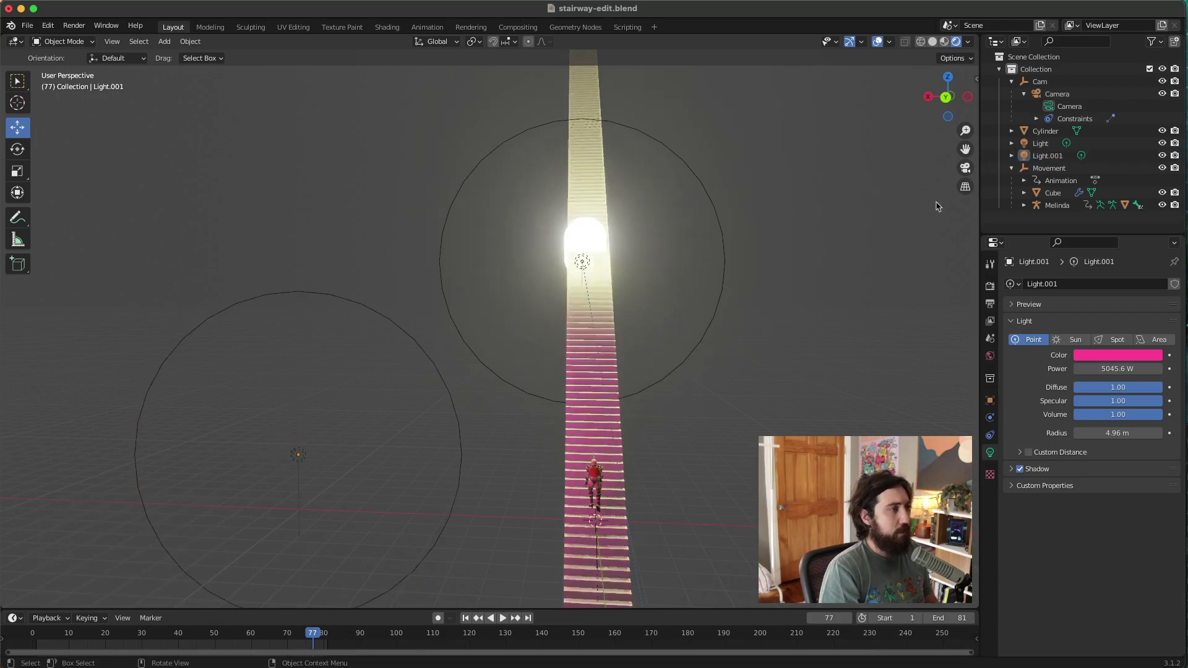
- Switch to Camera Perspective to see the pink-washed stairs and glowing arch
left_click(963, 171)
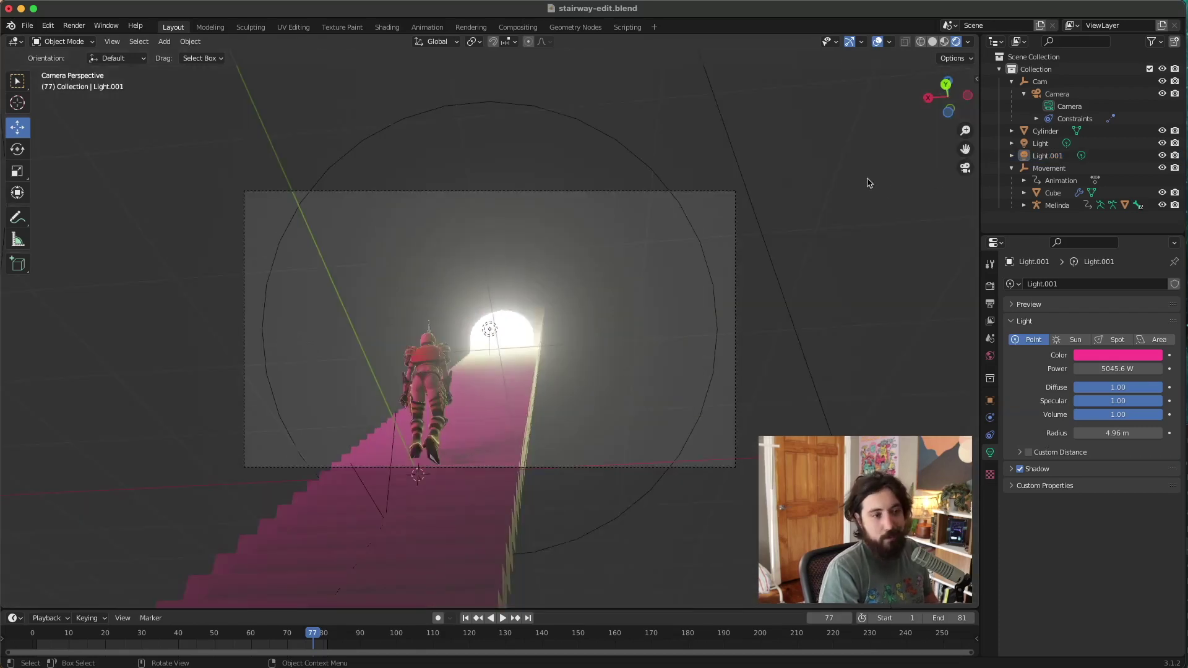